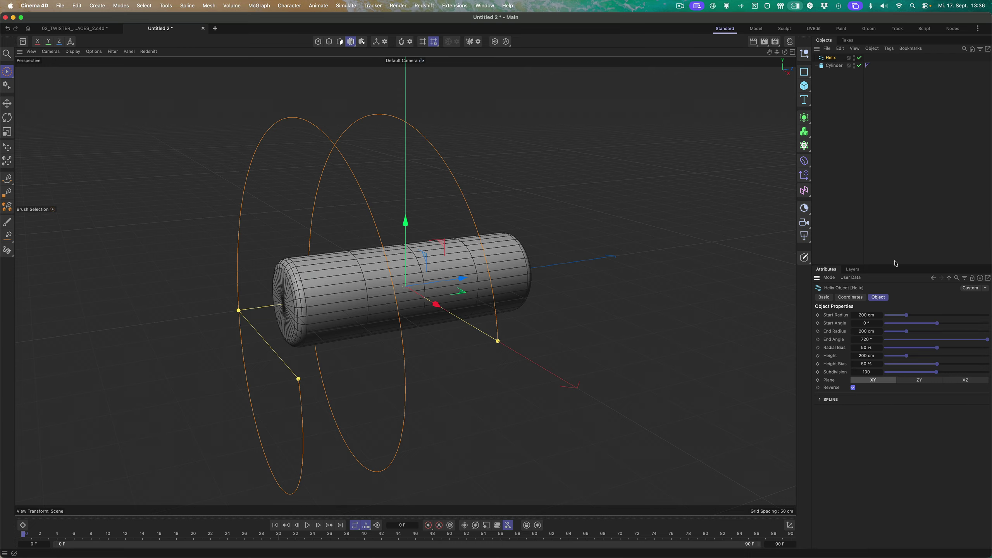
# - Set both the start radius and the end radius of the helix to 50 cm
pyautogui.click(871, 315)
pyautogui.write('50')
pyautogui.press('Return')
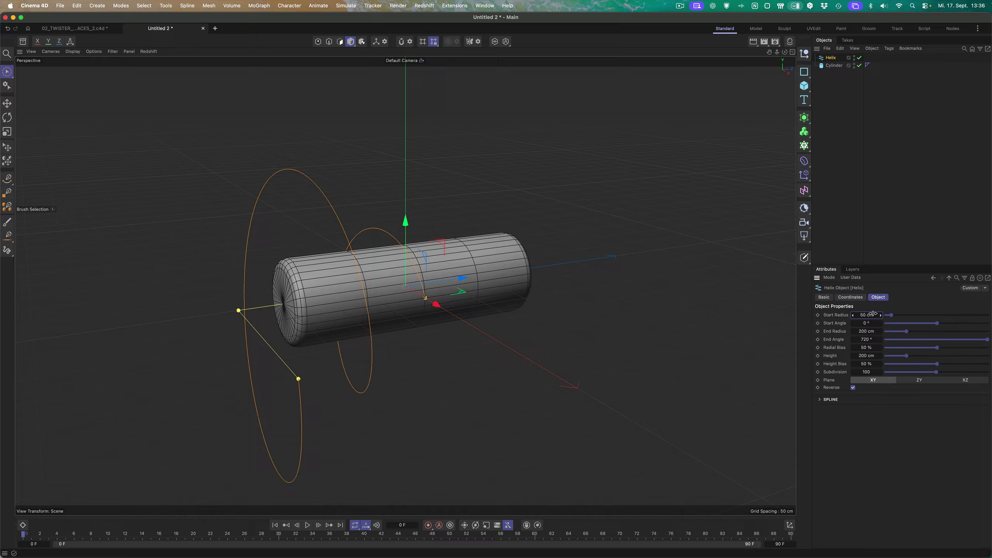
pyautogui.click(872, 331)
pyautogui.write('50')
pyautogui.press('Return')
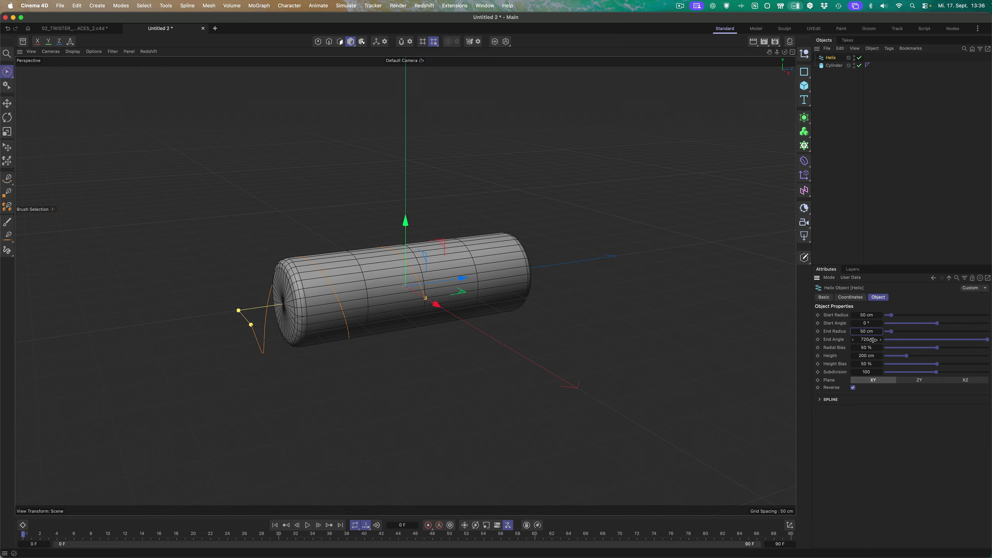
# - Set the helix's end angle to 1440° and its height to 350 cm
pyautogui.click(874, 340)
pyautogui.write('1440')
pyautogui.press('Return')
pyautogui.click(864, 355)
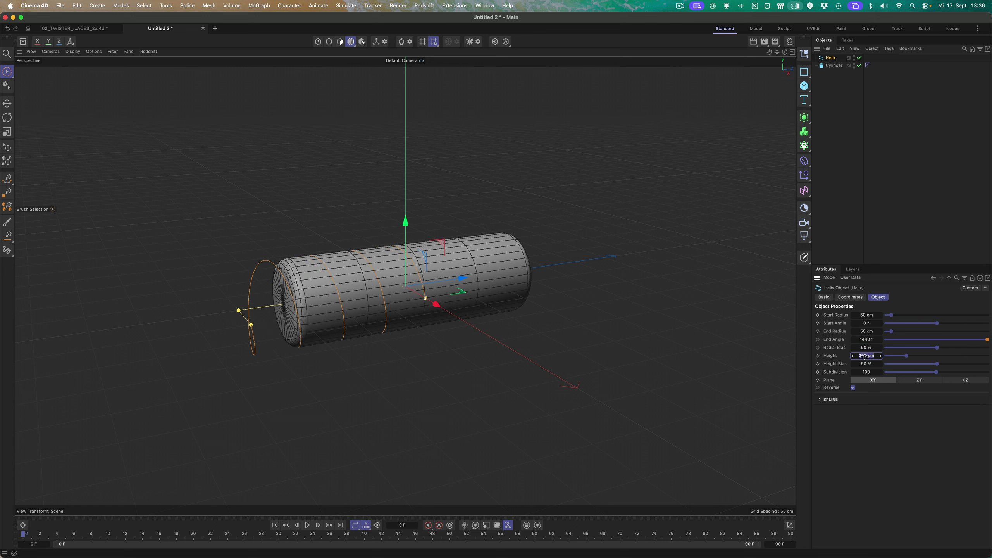
pyautogui.press('BackSpace')
pyautogui.write('350')
pyautogui.press('Return')
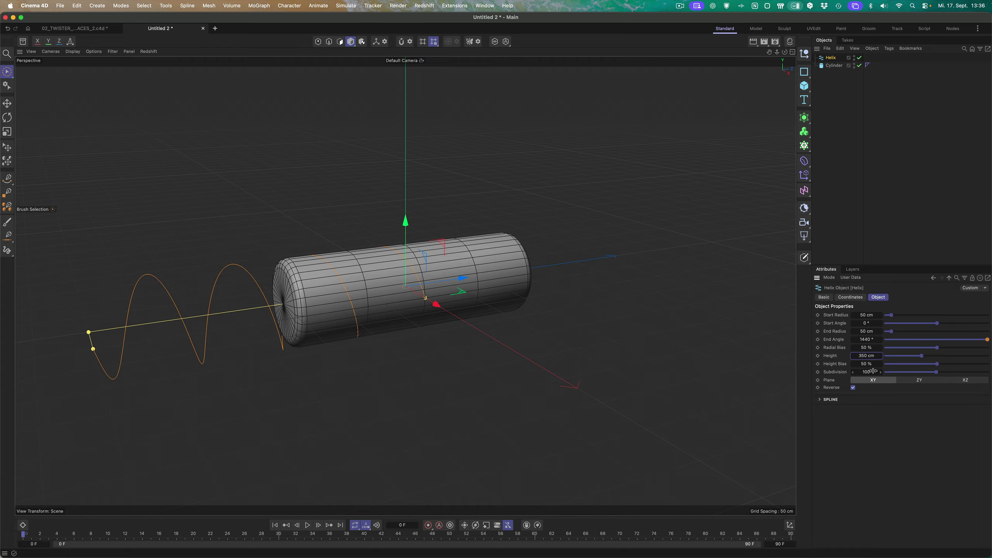
pyautogui.click(875, 372)
pyautogui.press('Return')
# - Move the helix along the Z axis to about 130 cm so it wraps around the cylinder
pyautogui.click(856, 299)
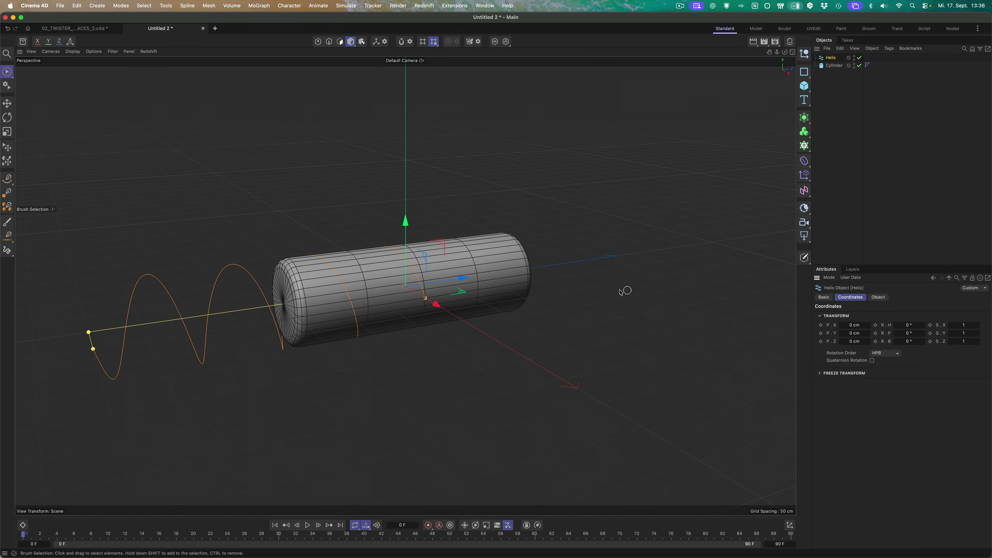
pyautogui.keyDown('alt'); pyautogui.moveTo(575, 292); pyautogui.dragTo(545, 294); pyautogui.keyUp('alt')
pyautogui.moveTo(467, 286); pyautogui.dragTo(580, 287)
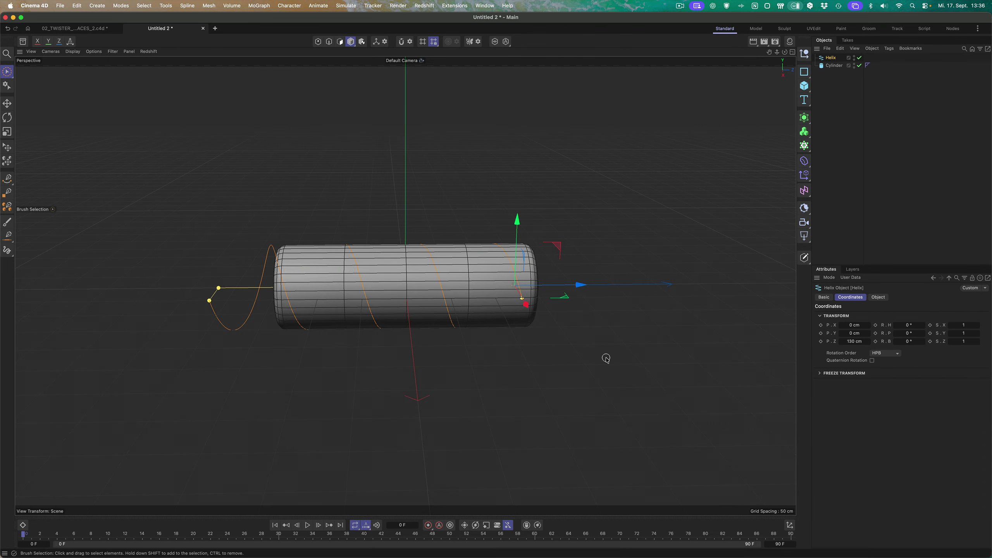
pyautogui.keyDown('alt'); pyautogui.moveTo(407, 342); pyautogui.dragTo(572, 304); pyautogui.keyUp('alt')
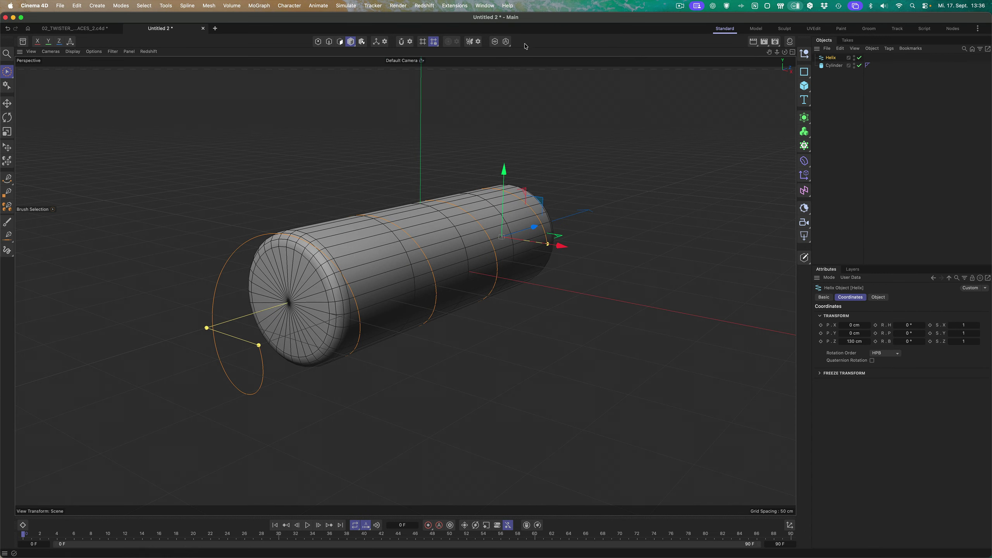
# - Add a Basic Emitter for particles to the scene
pyautogui.click(398, 6)
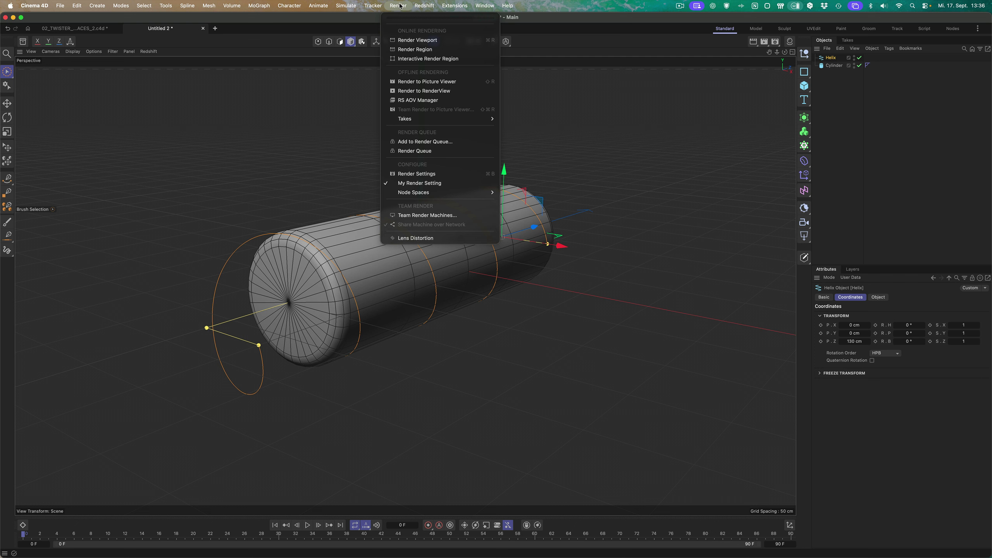
pyautogui.moveTo(350, 4)
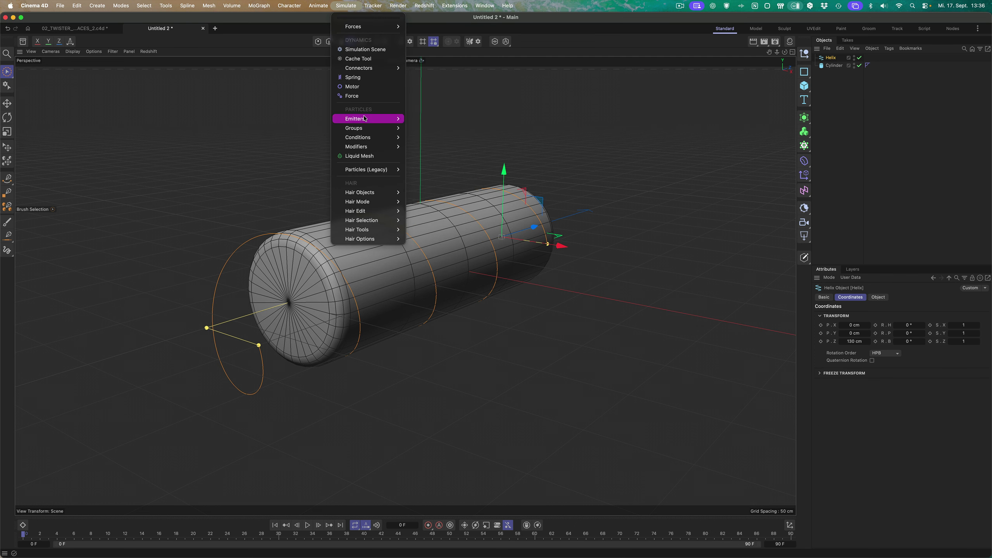
pyautogui.moveTo(363, 119)
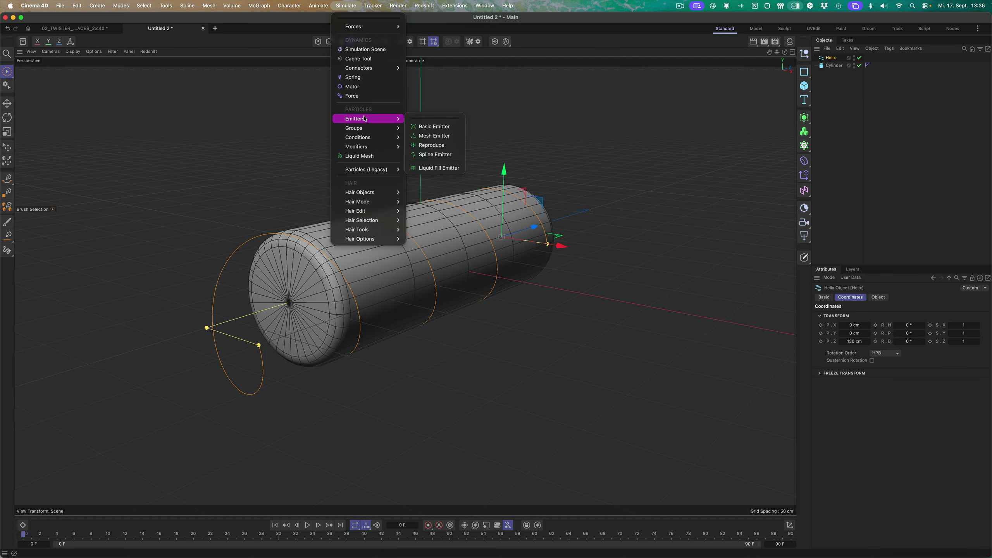
pyautogui.click(430, 127)
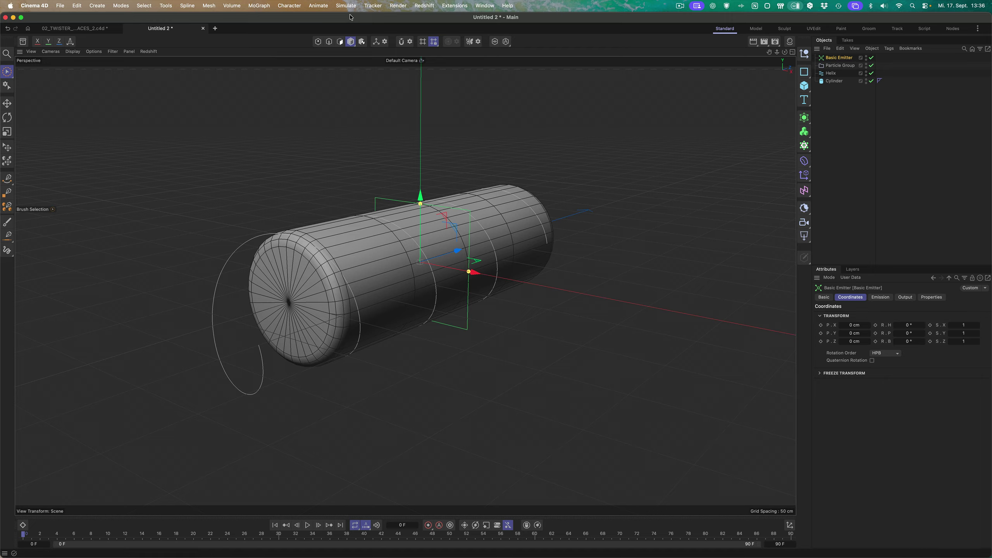
pyautogui.click(326, 6)
pyautogui.moveTo(343, 6)
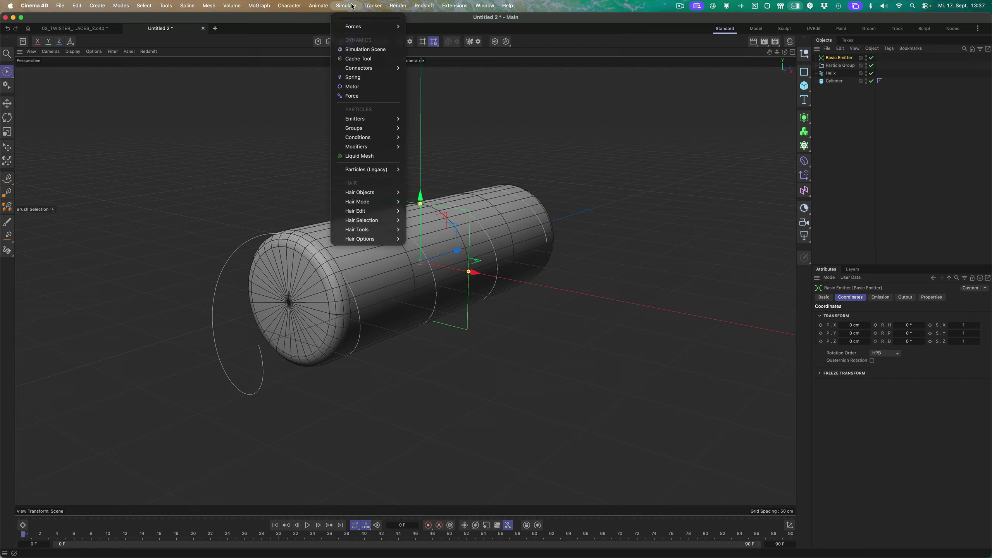
pyautogui.moveTo(366, 118)
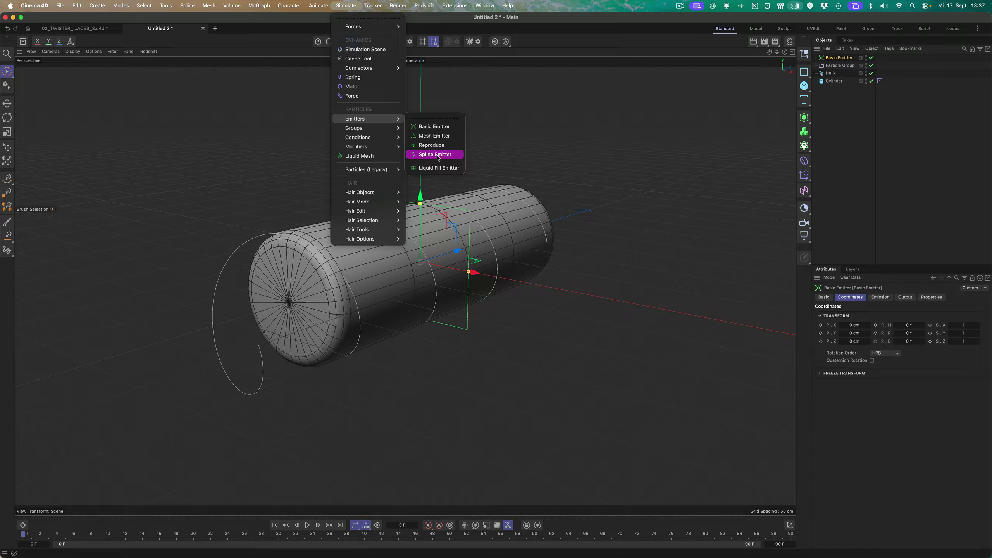
pyautogui.click(346, 6)
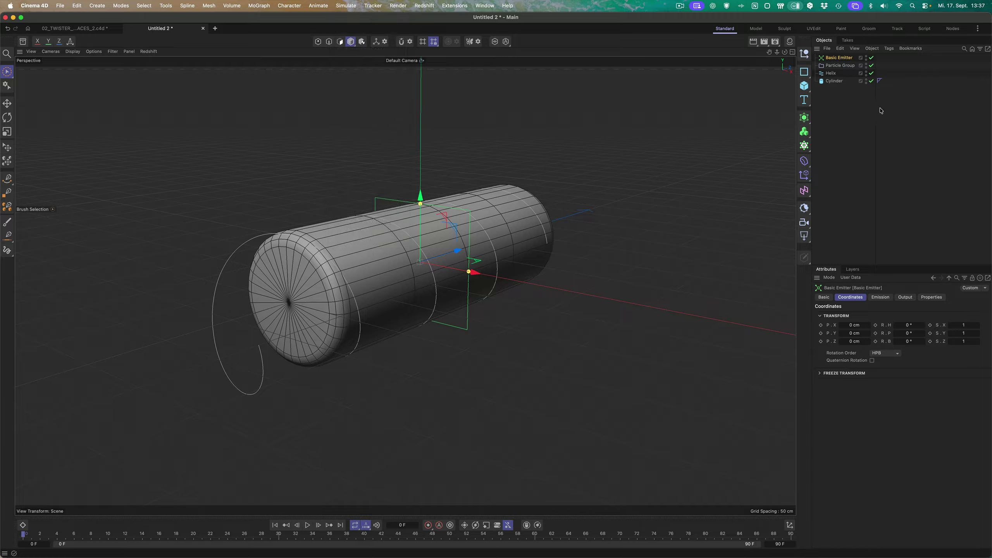
# - Switch the object list to large icons and hide the cylinder in the viewport
pyautogui.click(855, 49)
pyautogui.moveTo(883, 62)
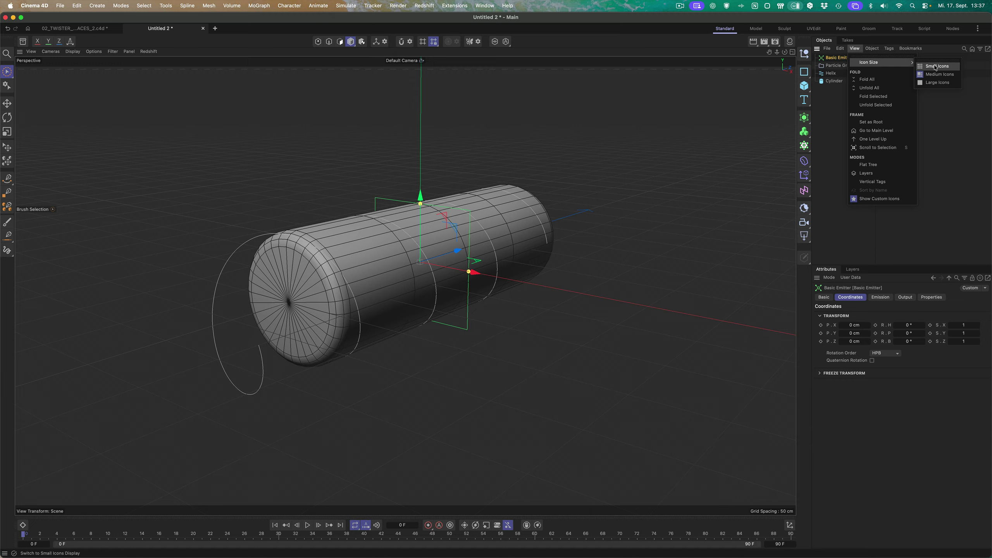
pyautogui.click(938, 83)
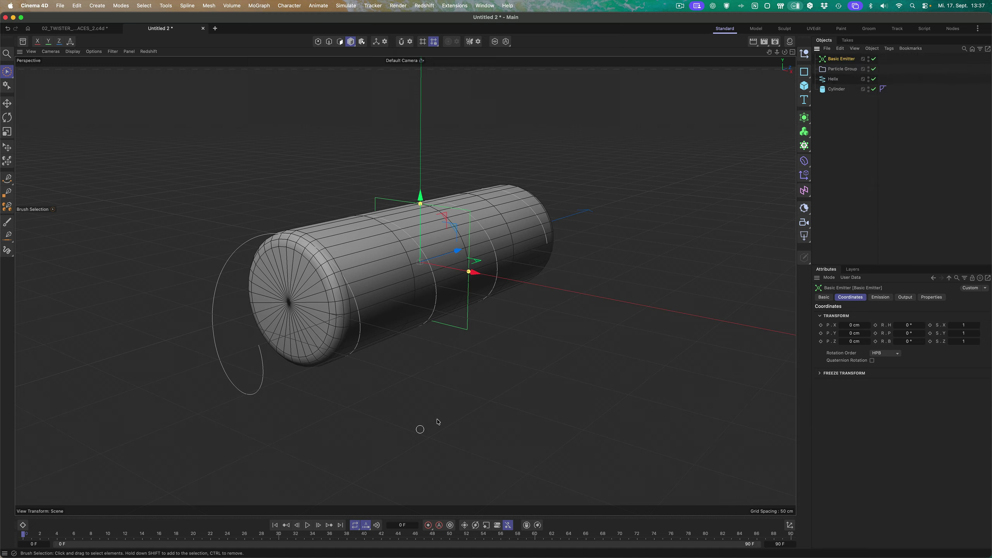
pyautogui.click(870, 88)
pyautogui.keyDown('alt'); pyautogui.moveTo(492, 344); pyautogui.dragTo(446, 342); pyautogui.keyUp('alt')
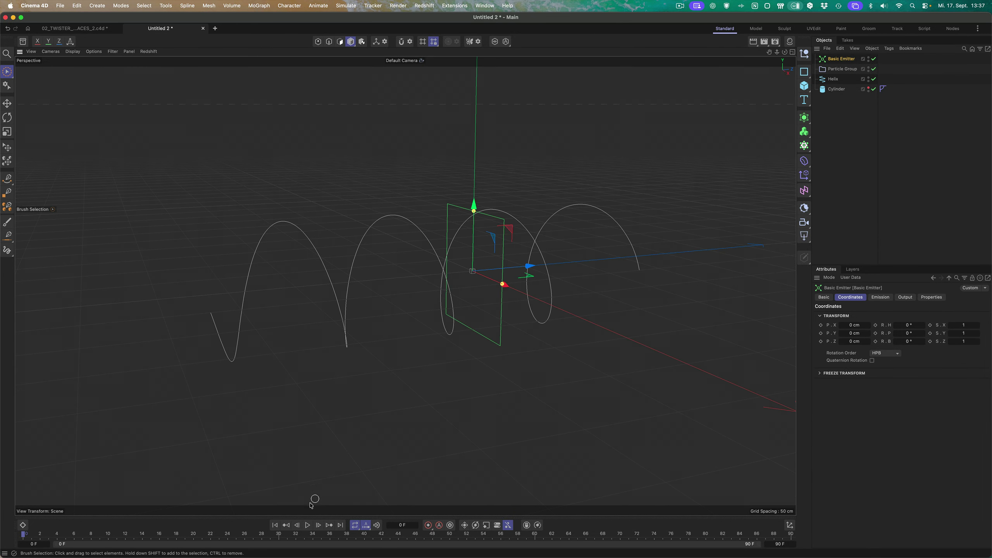
# - Play the particle simulation to about frame 59, stop it, and examine how the particles leave the emitter
pyautogui.click(308, 526)
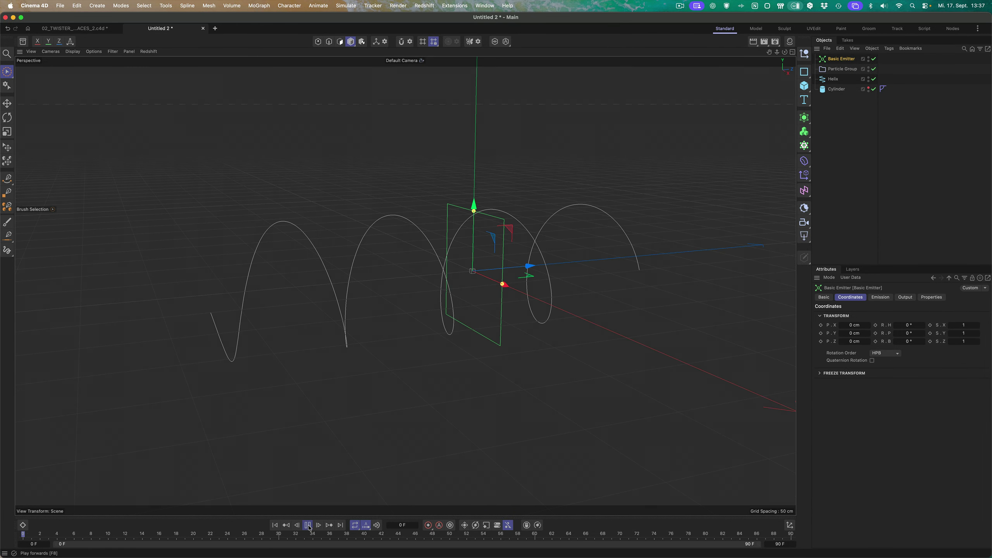
pyautogui.click(593, 280)
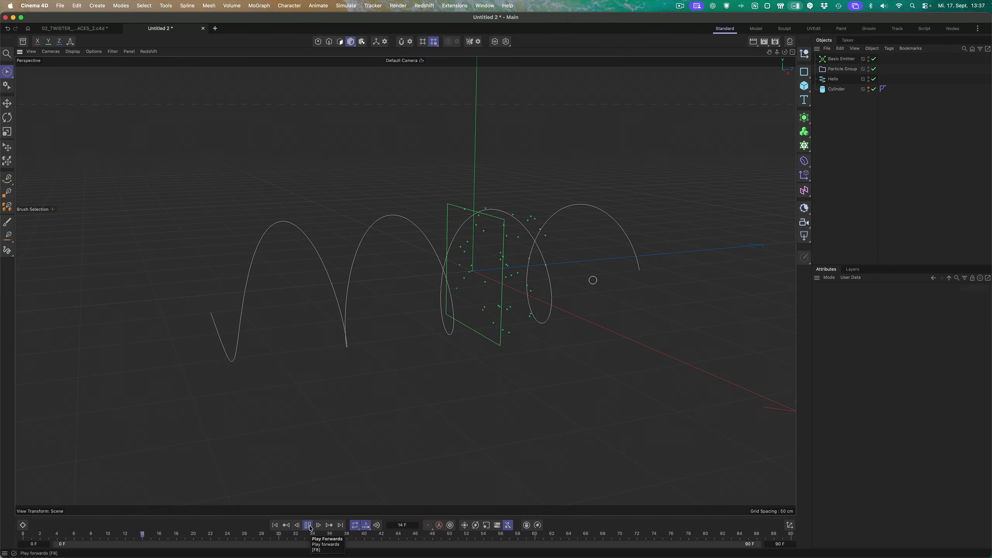
pyautogui.click(310, 526)
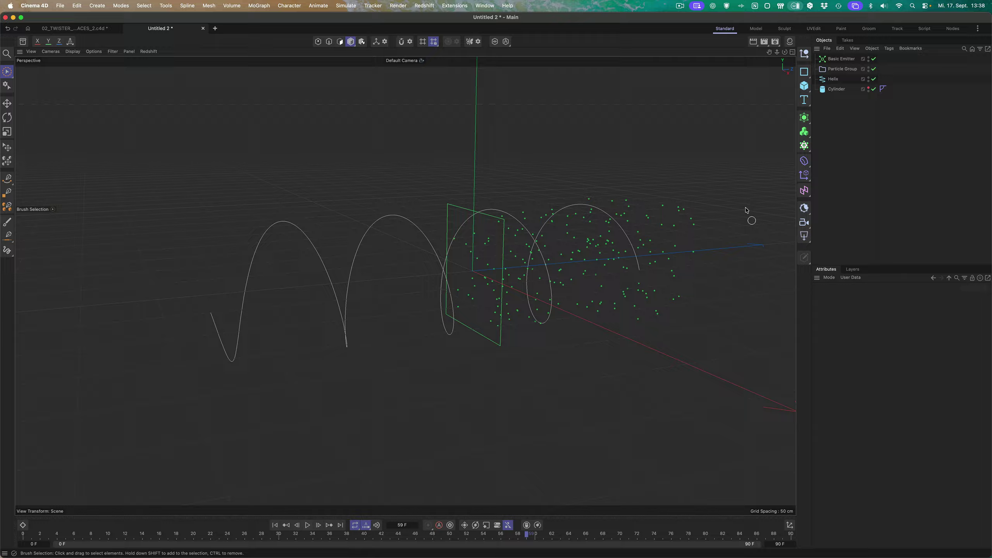
pyautogui.keyDown('alt'); pyautogui.moveTo(602, 278); pyautogui.dragTo(586, 282); pyautogui.keyUp('alt')
pyautogui.keyDown('alt'); pyautogui.moveTo(604, 250); pyautogui.dragTo(556, 273, button='middle'); pyautogui.keyUp('alt')
pyautogui.keyDown('alt'); pyautogui.moveTo(556, 273); pyautogui.dragTo(507, 274); pyautogui.keyUp('alt')
# - Set the default radius for liquids to 1 cm in the project's simulation settings
pyautogui.click(850, 60)
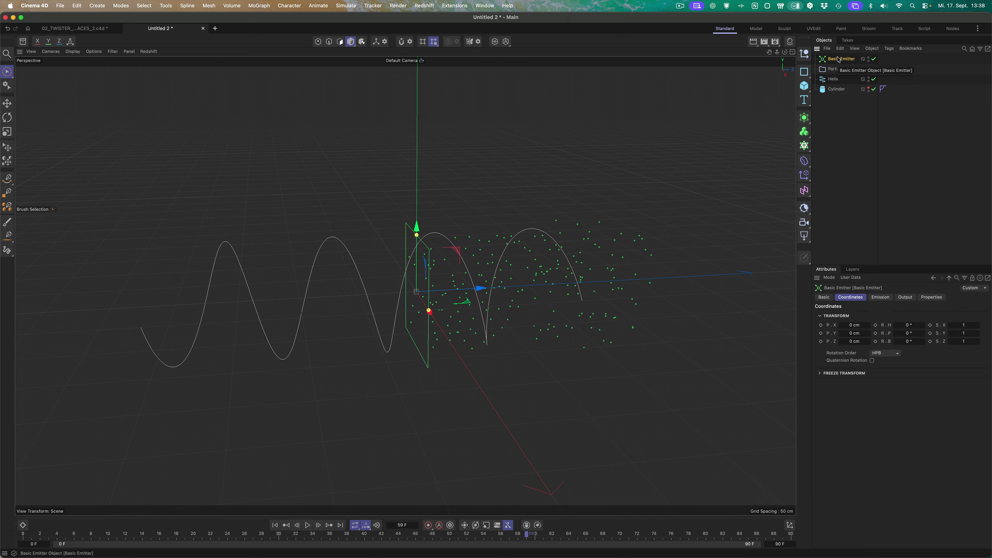
pyautogui.press('super+d')
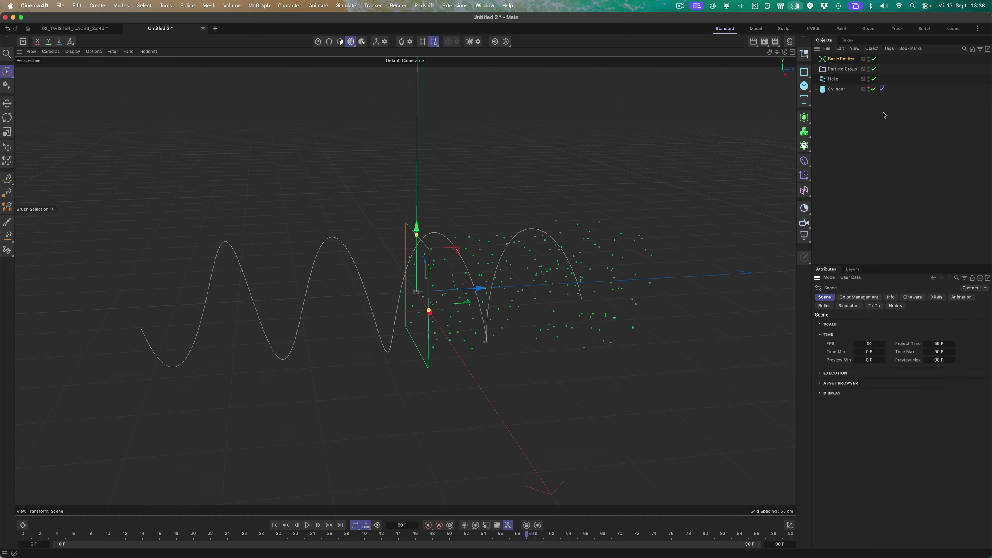
pyautogui.click(850, 307)
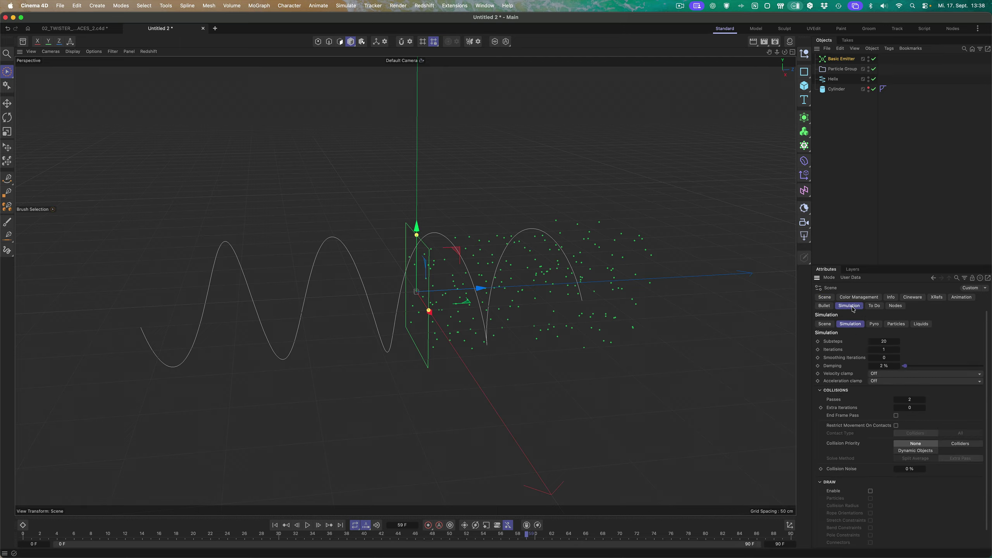
pyautogui.click(929, 326)
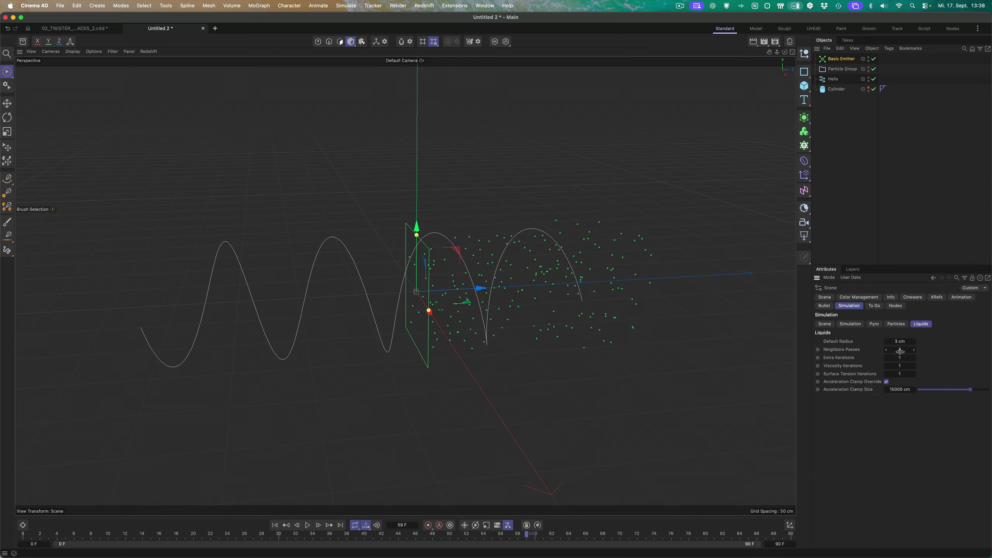
pyautogui.doubleClick(897, 342)
pyautogui.write('1')
# - Select the Basic Emitter and replay the simulation from the first frame
pyautogui.click(835, 61)
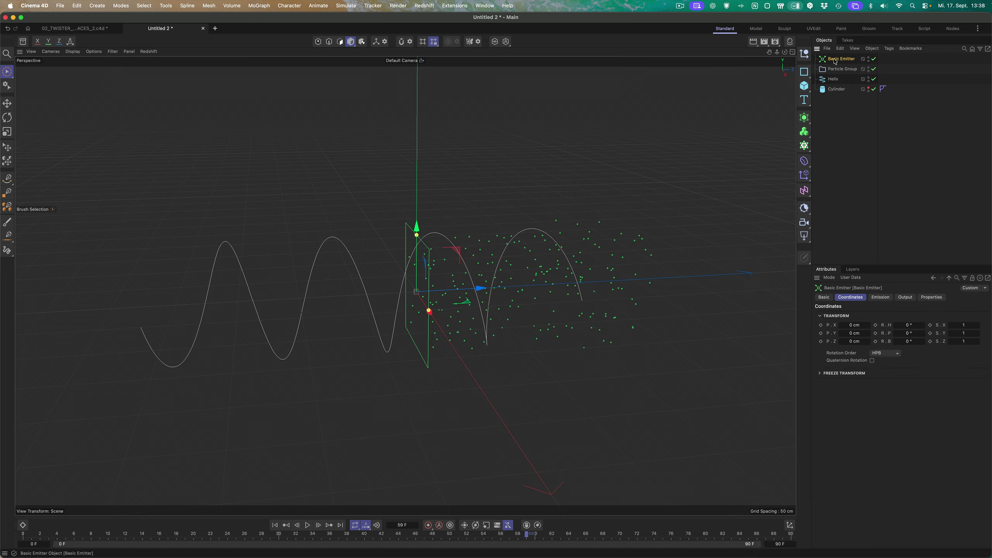
pyautogui.click(275, 525)
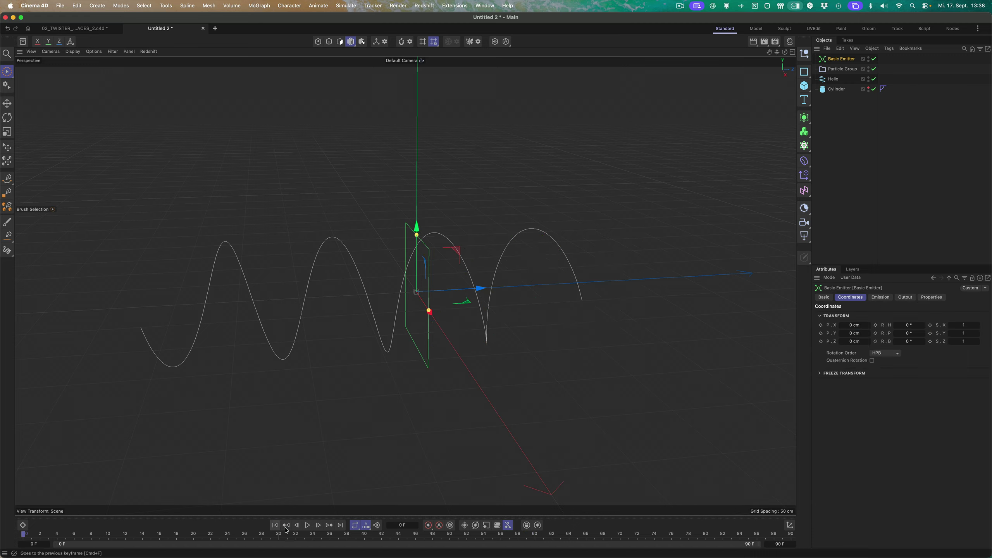
pyautogui.click(308, 526)
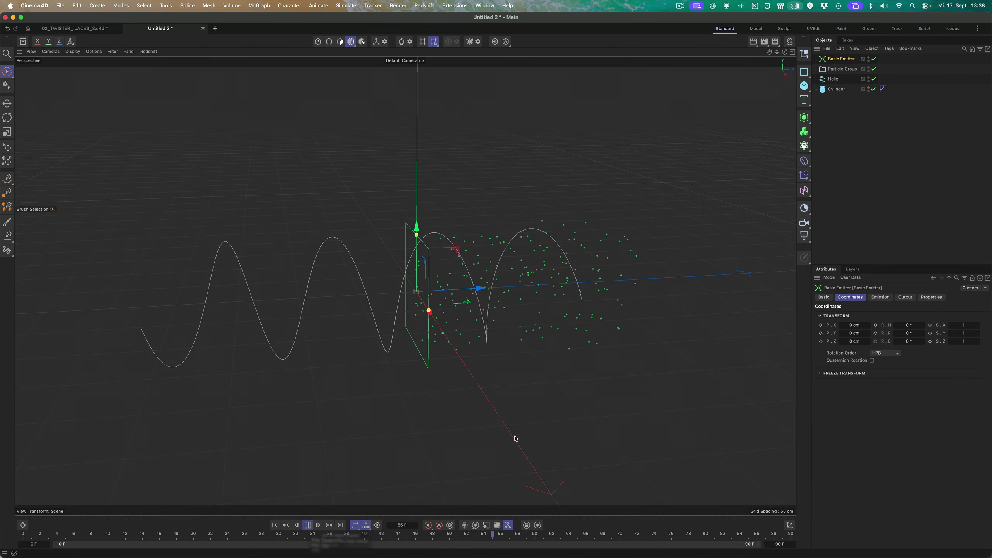
# - Change the Basic Emitter's emission shape to Circle and set its X and Y sizes to 30 cm
pyautogui.click(880, 297)
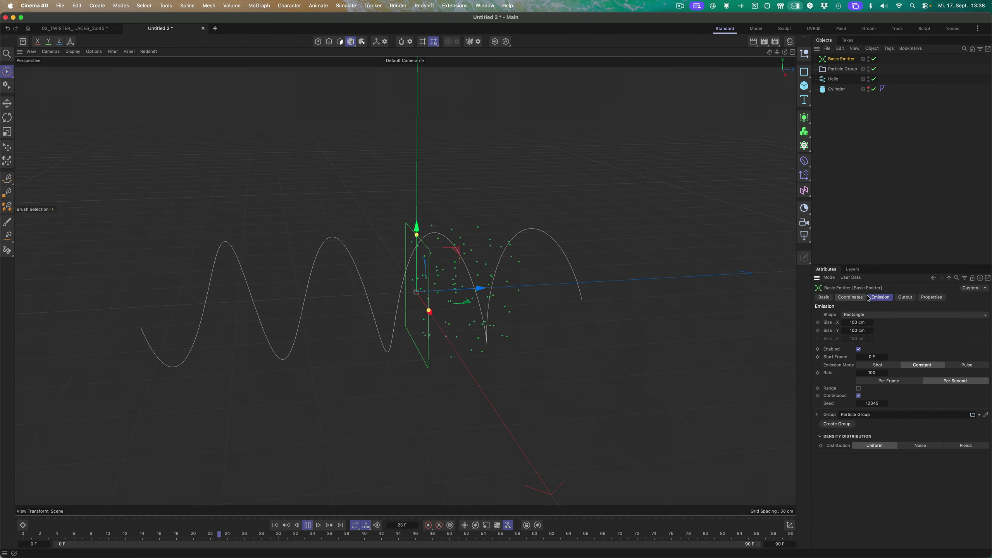
pyautogui.click(880, 315)
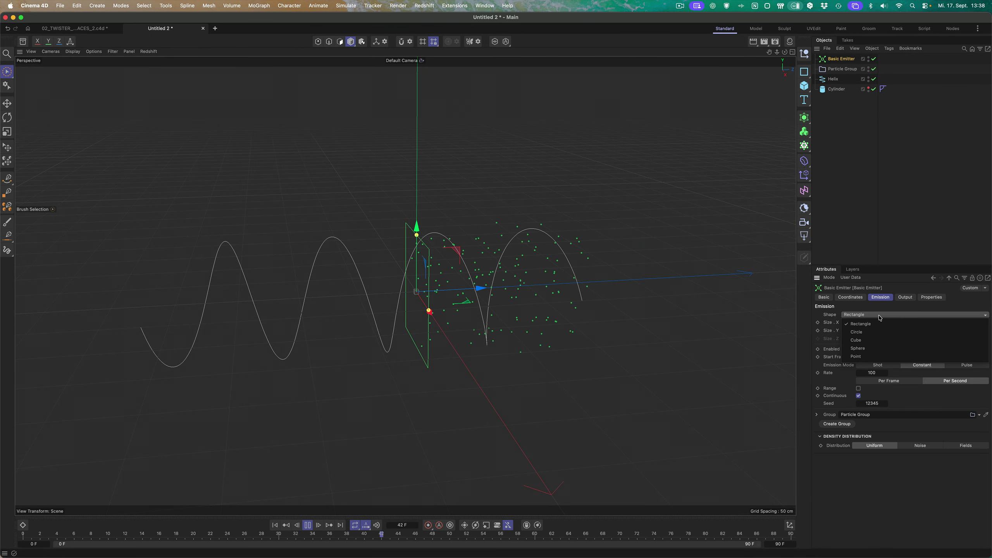
pyautogui.click(857, 332)
pyautogui.doubleClick(868, 322)
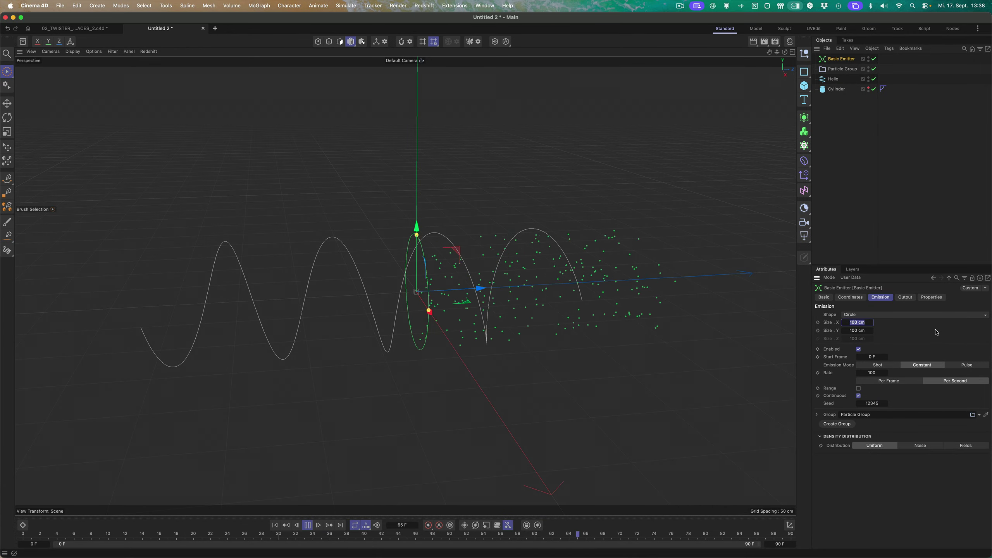
pyautogui.write('30')
pyautogui.press('Tab')
pyautogui.write('30')
pyautogui.press('Return')
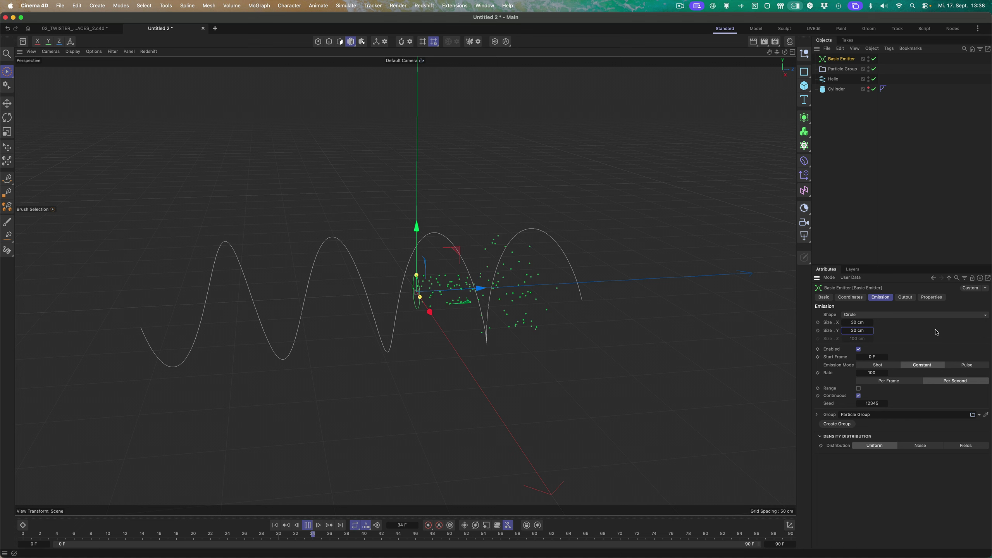
# - Set the emitter's rate to 1000 particles per second and stop the playback at about frame 75
pyautogui.doubleClick(879, 373)
pyautogui.write('1000')
pyautogui.press('Return')
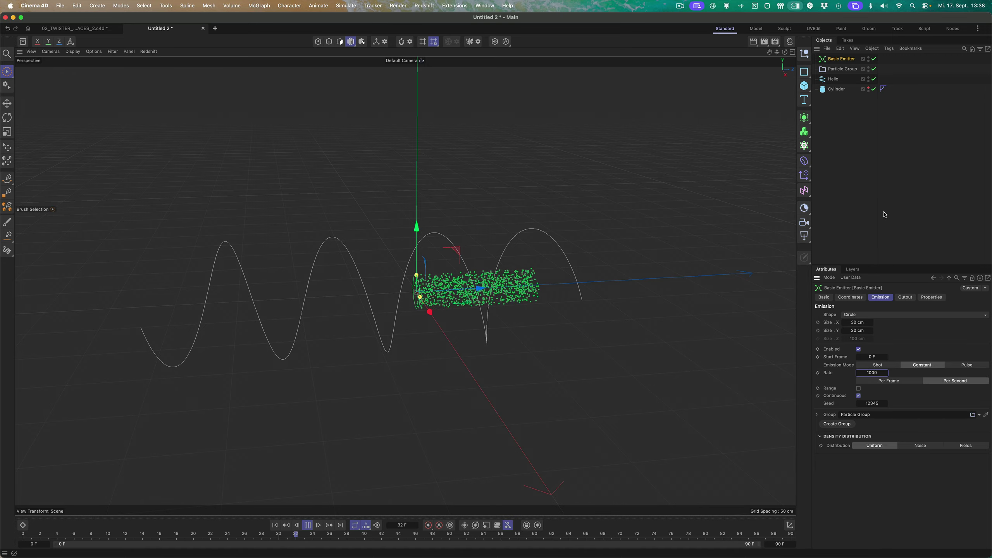
pyautogui.click(307, 526)
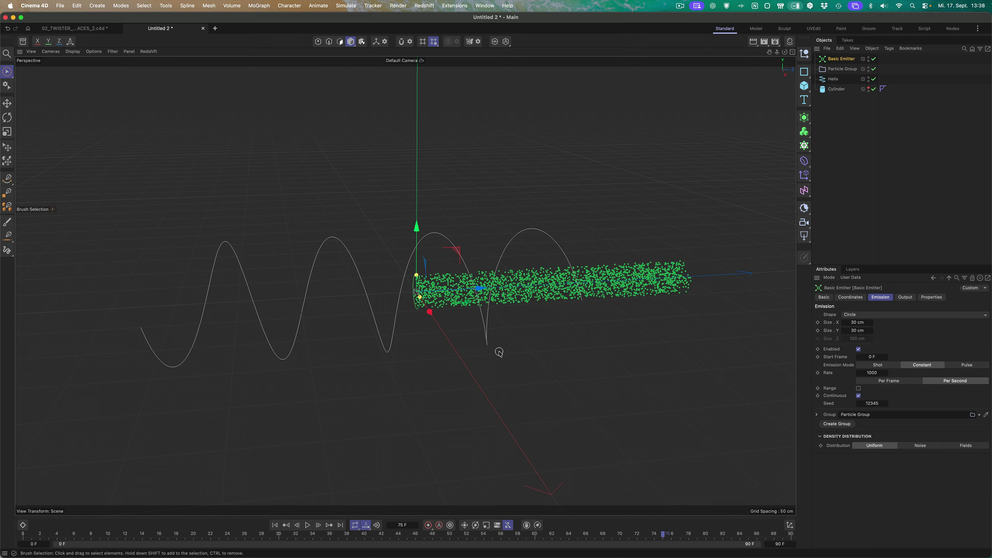
pyautogui.keyDown('alt'); pyautogui.moveTo(377, 367); pyautogui.dragTo(412, 370); pyautogui.keyUp('alt')
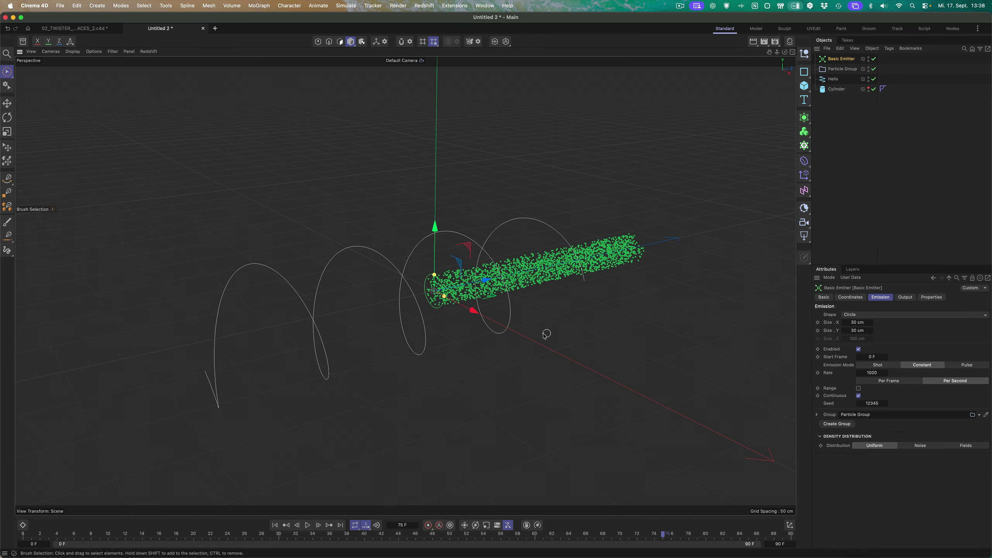
pyautogui.keyDown('alt'); pyautogui.moveTo(527, 337); pyautogui.dragTo(471, 275); pyautogui.keyUp('alt')
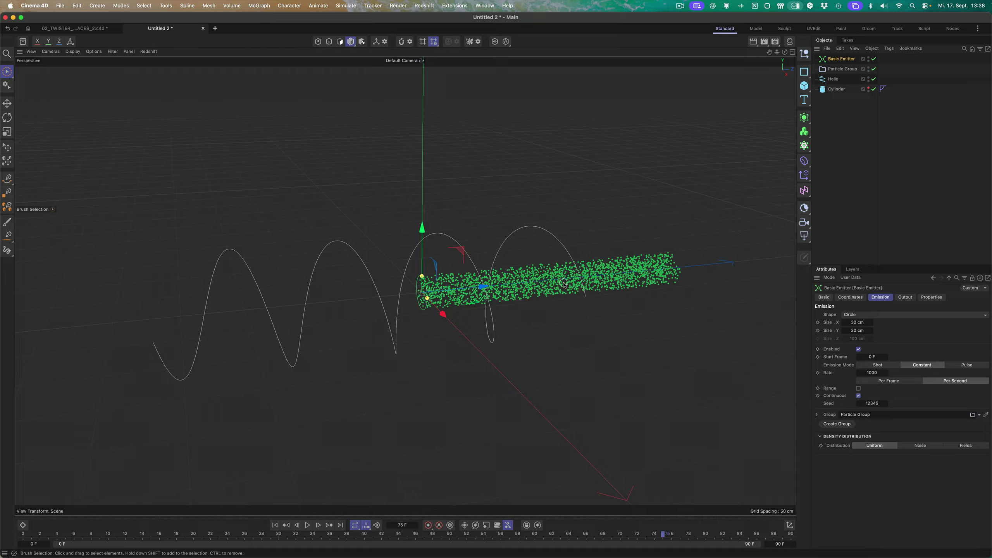
# - Set the Basic Emitter's velocity direction to Axis, with -Z as the axis in local space
pyautogui.click(929, 298)
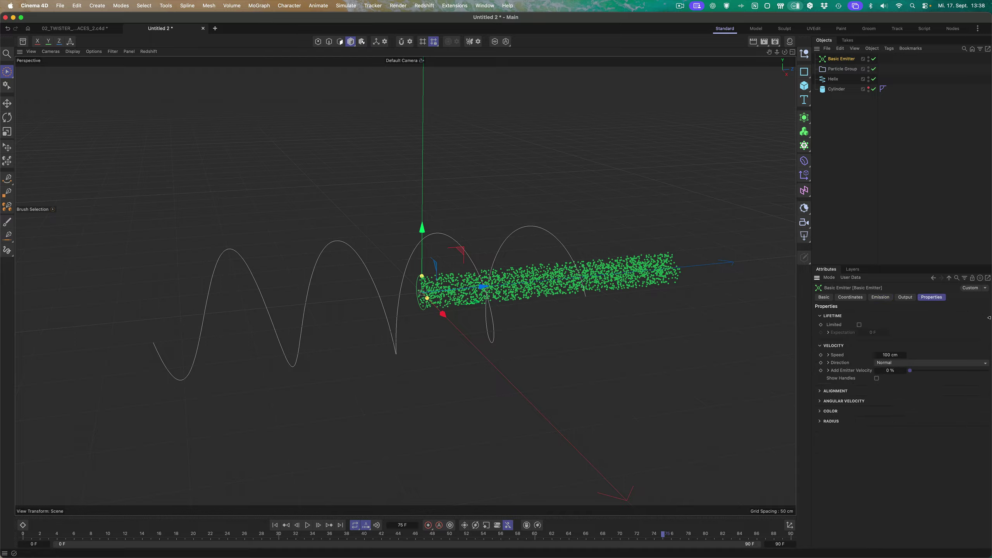
pyautogui.click(901, 365)
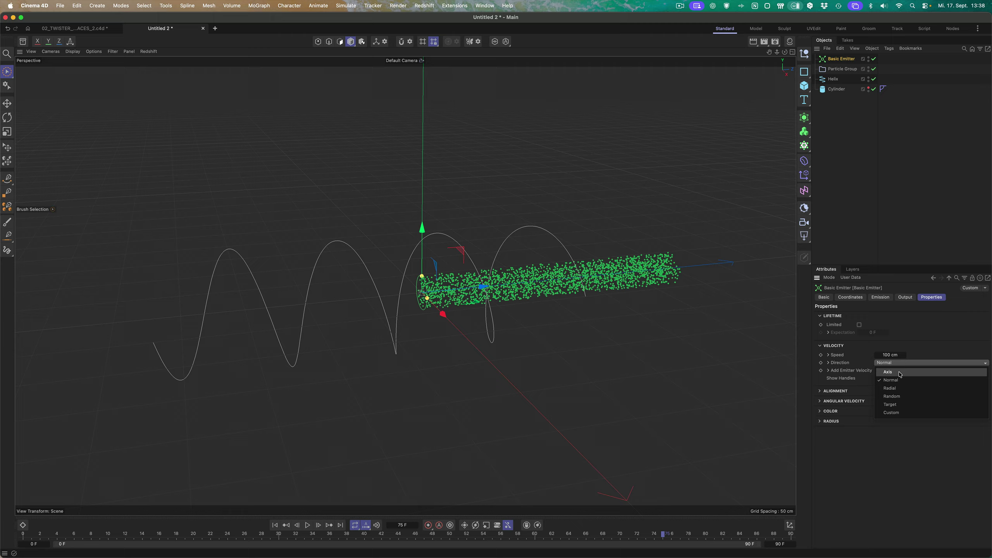
pyautogui.click(902, 372)
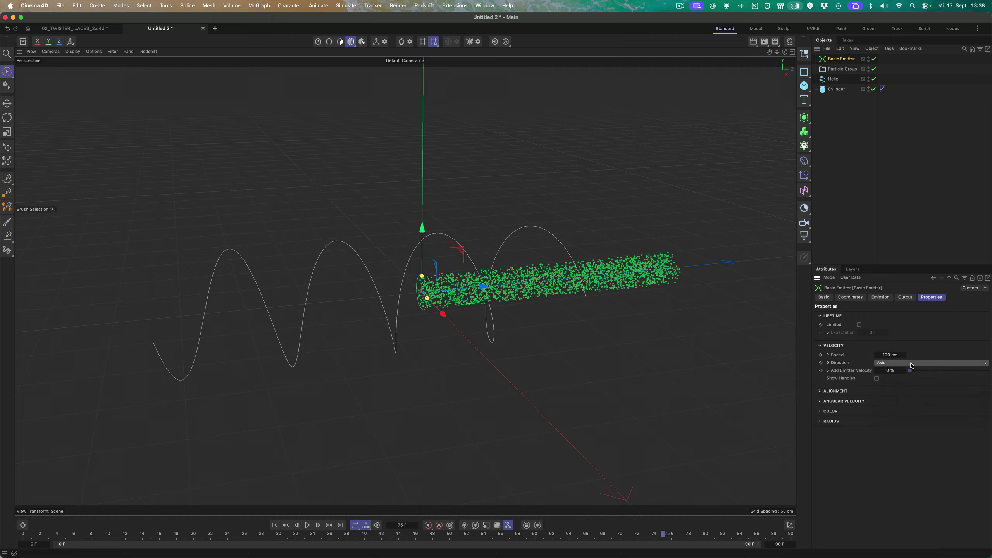
pyautogui.click(829, 363)
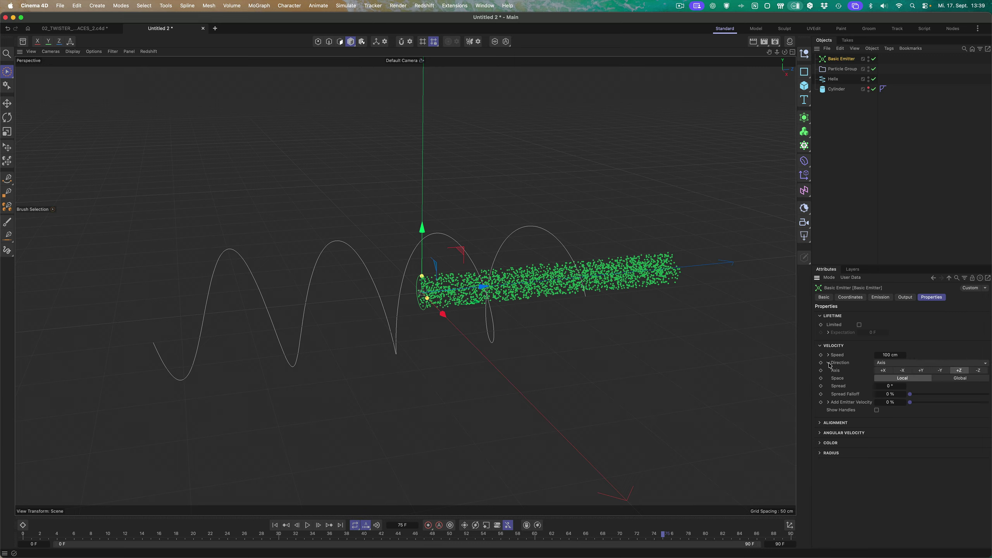
pyautogui.click(979, 371)
# - Replay the simulation from the first frame to check the emission direction, and return to frame 0
pyautogui.click(275, 525)
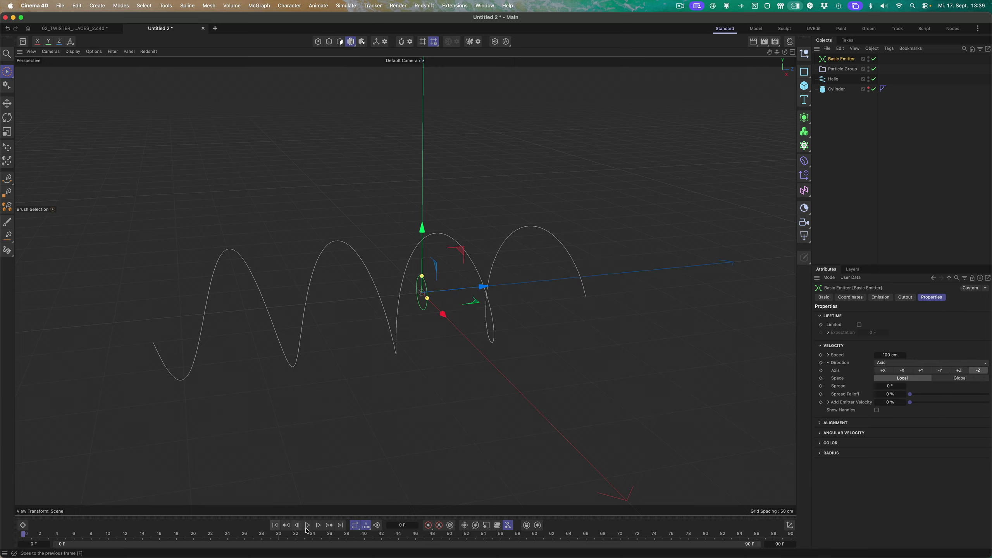
pyautogui.click(307, 525)
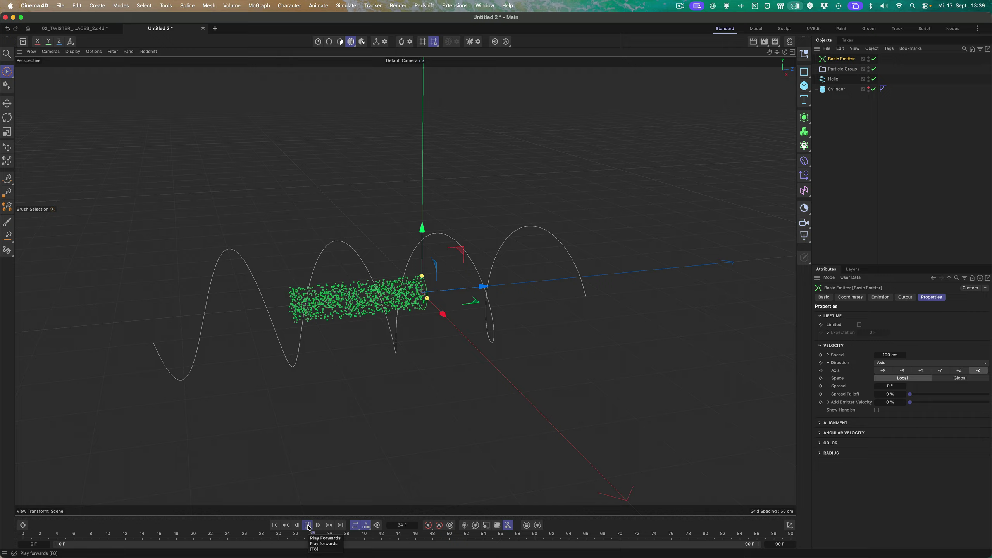
pyautogui.click(308, 526)
pyautogui.click(275, 525)
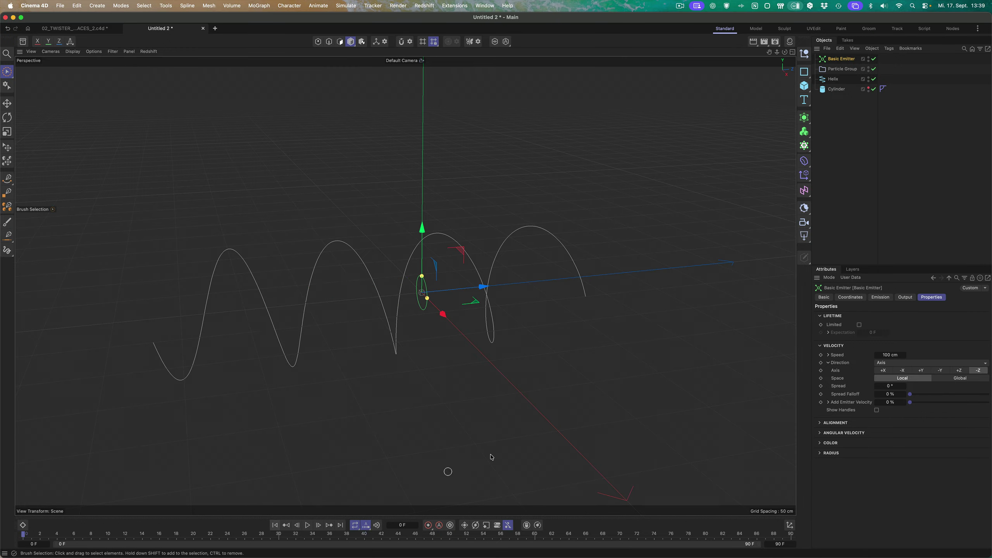
# - Add an Align to Spline tag to the Basic Emitter and assign the Helix as its spline path
pyautogui.rightClick(843, 60)
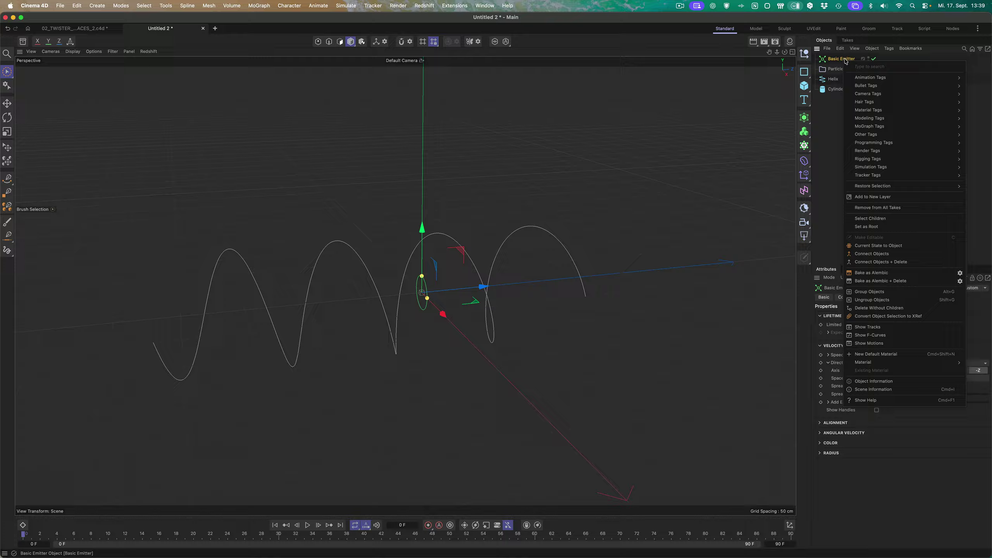
pyautogui.moveTo(880, 80)
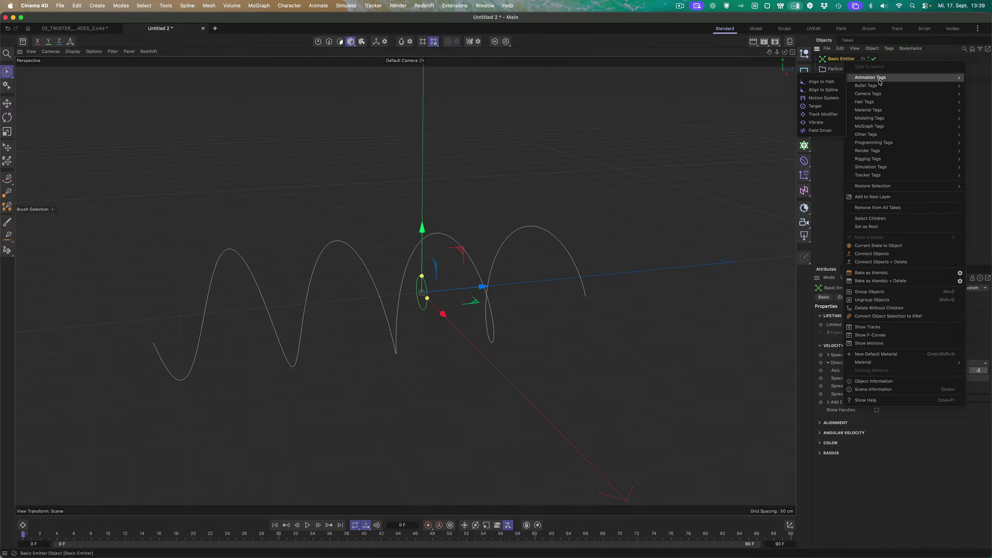
pyautogui.click(823, 89)
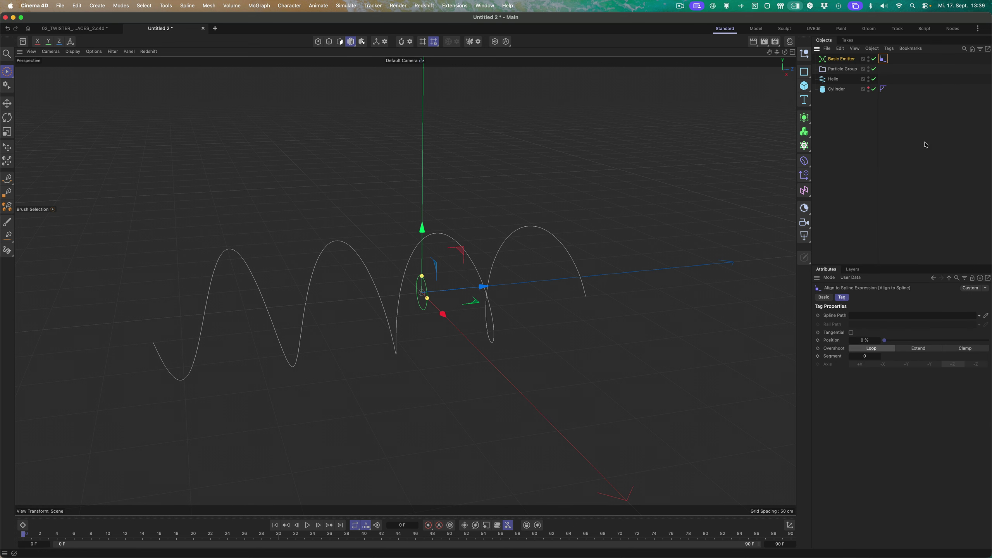
pyautogui.moveTo(837, 80)
pyautogui.mouseDown()
pyautogui.moveTo(844, 110)
pyautogui.moveTo(837, 95)
pyautogui.mouseUp()
pyautogui.click(842, 63)
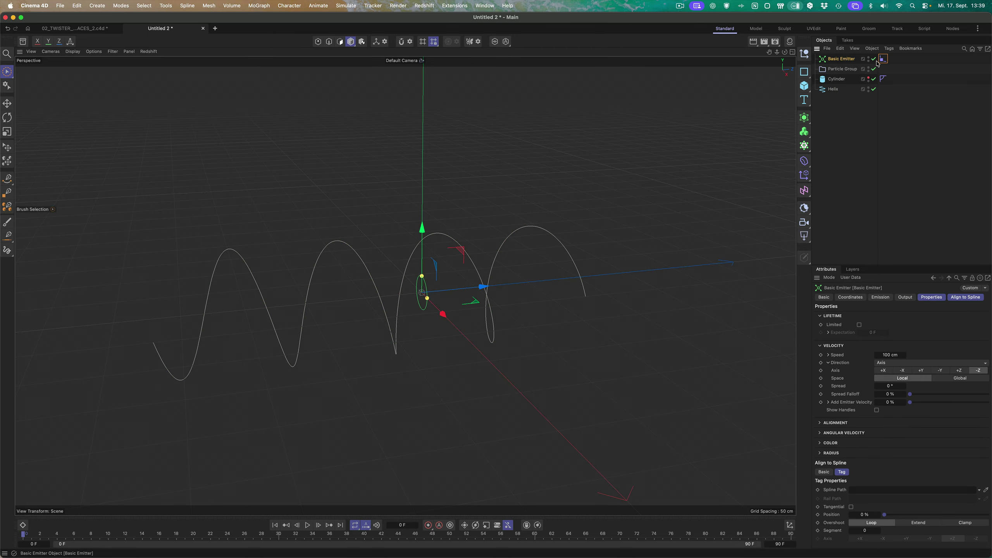
pyautogui.click(883, 58)
pyautogui.moveTo(839, 91); pyautogui.dragTo(867, 315)
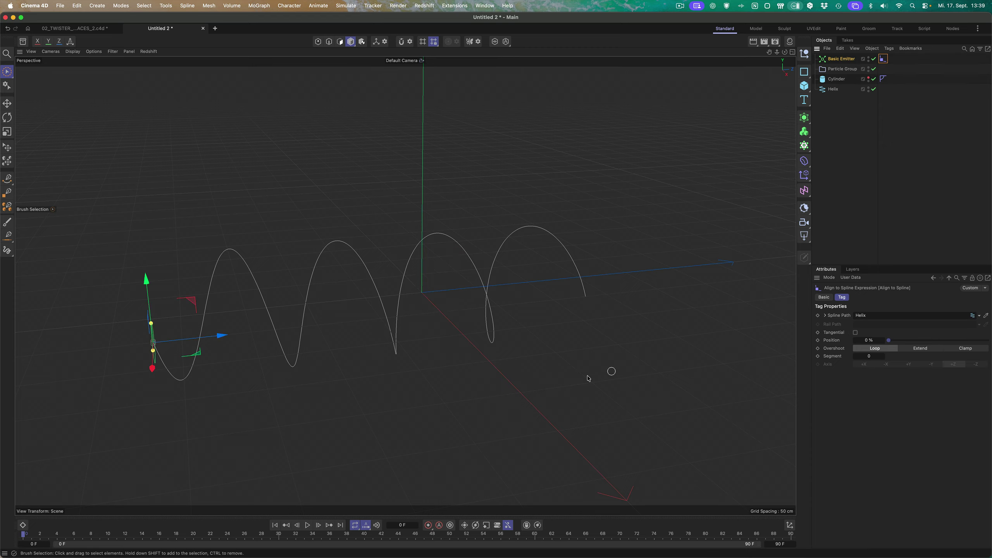
# - Play the simulation briefly, rewind it, and extend the project length to 180 frames
pyautogui.click(308, 525)
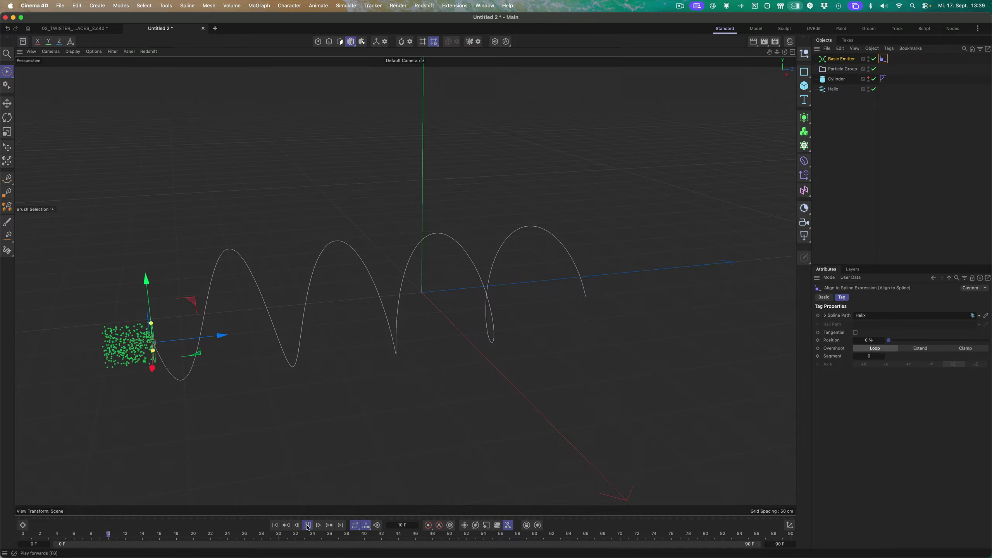
pyautogui.click(275, 525)
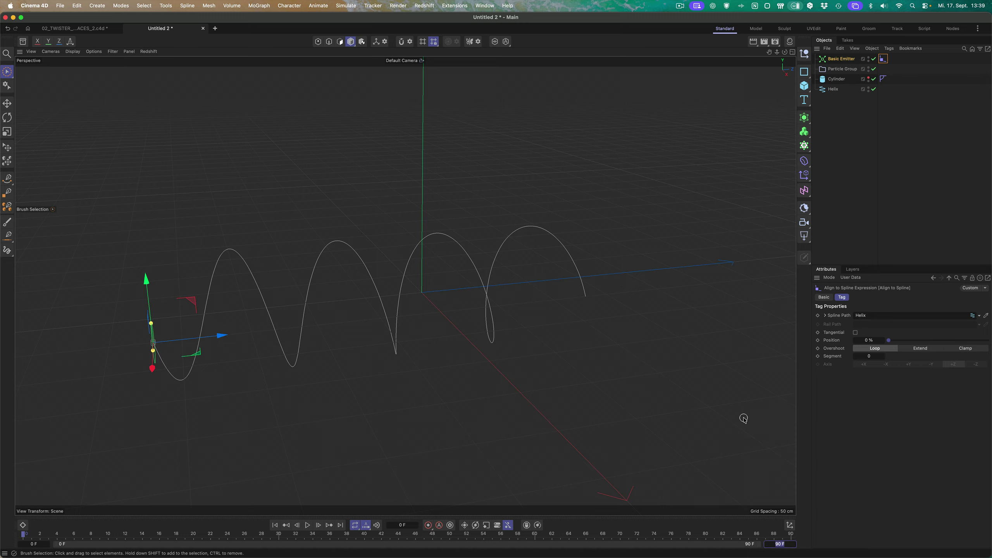
pyautogui.write('180')
pyautogui.press('Return')
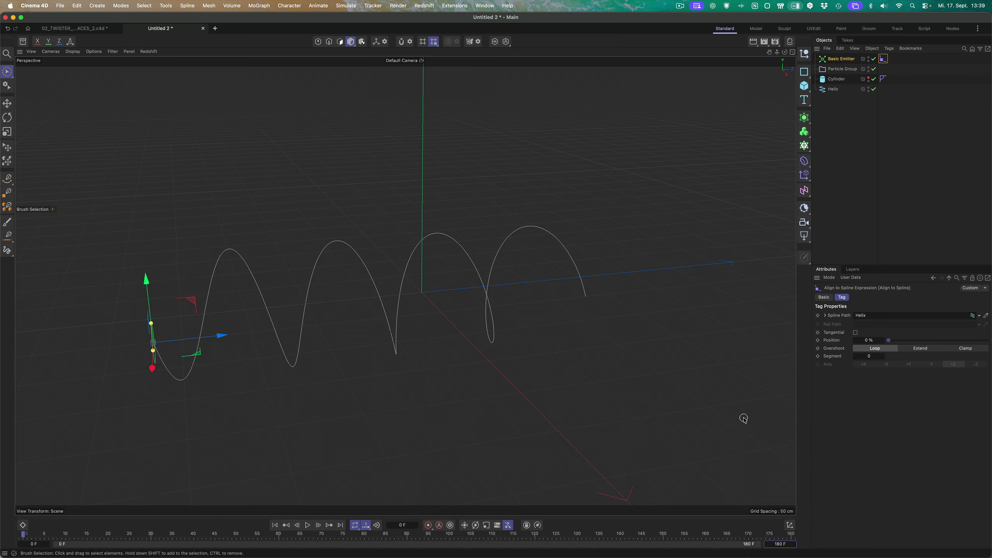
# - Enable Tangential on the Align to Spline tag and keyframe its Position at 100% on frame 180
pyautogui.click(855, 333)
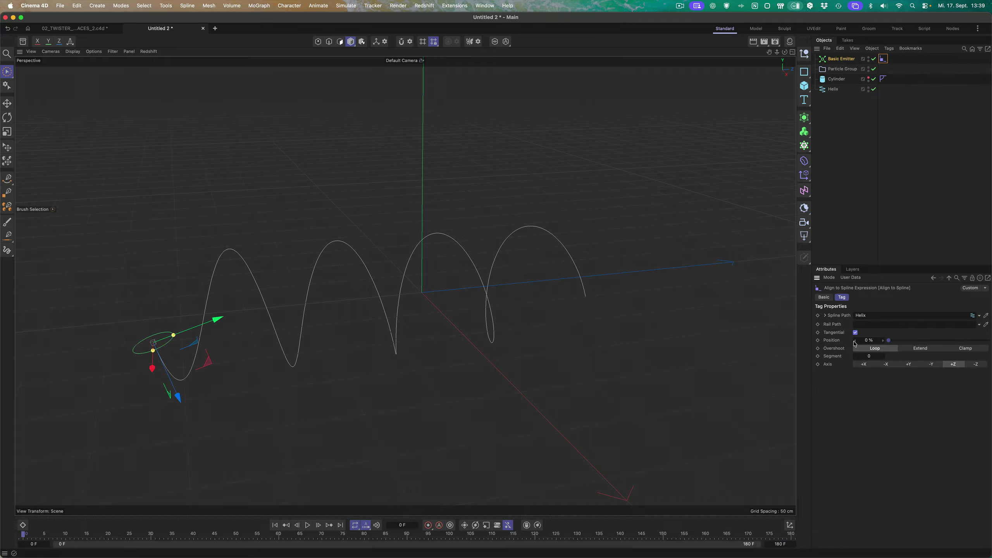
pyautogui.click(341, 526)
pyautogui.moveTo(903, 344); pyautogui.dragTo(991, 343)
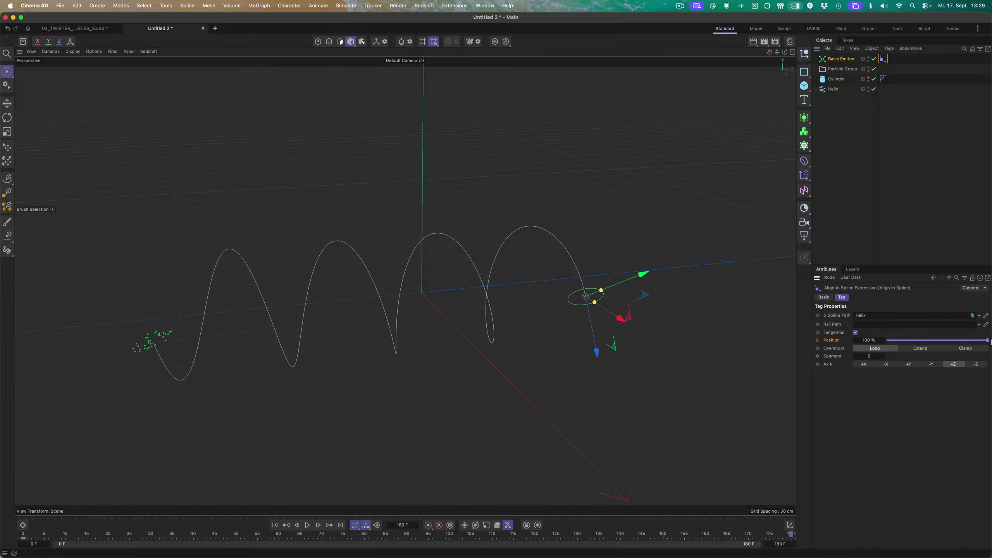
pyautogui.click(818, 340)
pyautogui.click(275, 526)
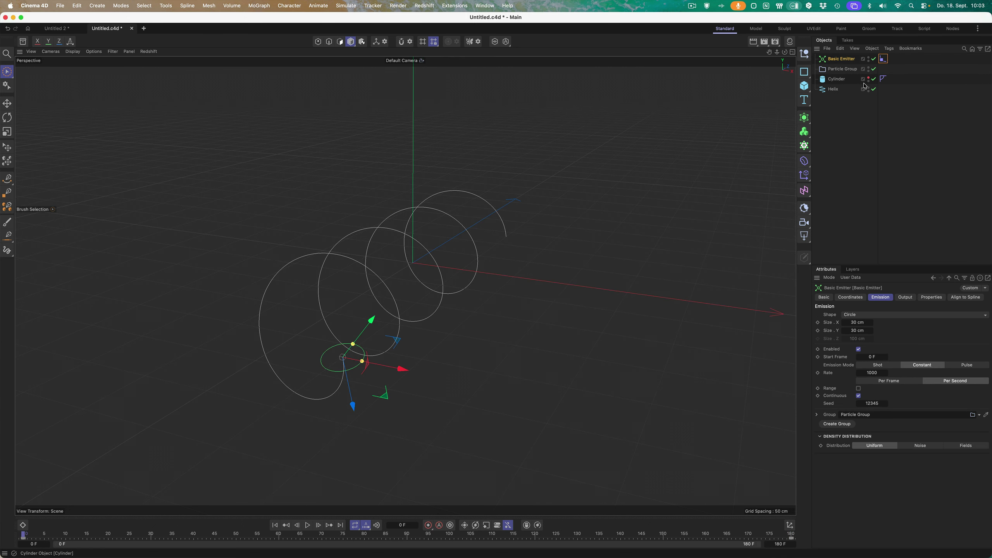
# - Make the cylinder visible in the viewport and play the simulation to about frame 147
pyautogui.click(868, 77)
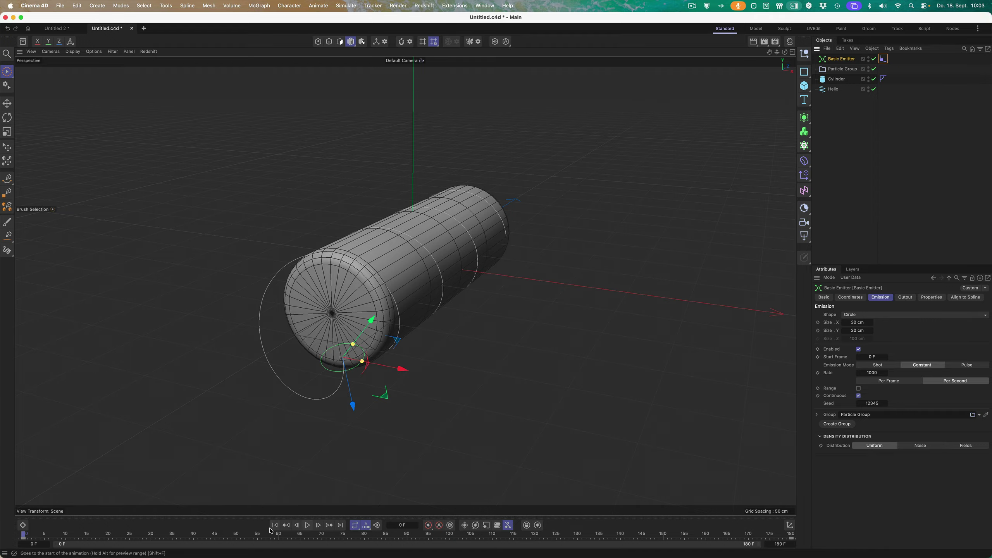
pyautogui.click(308, 525)
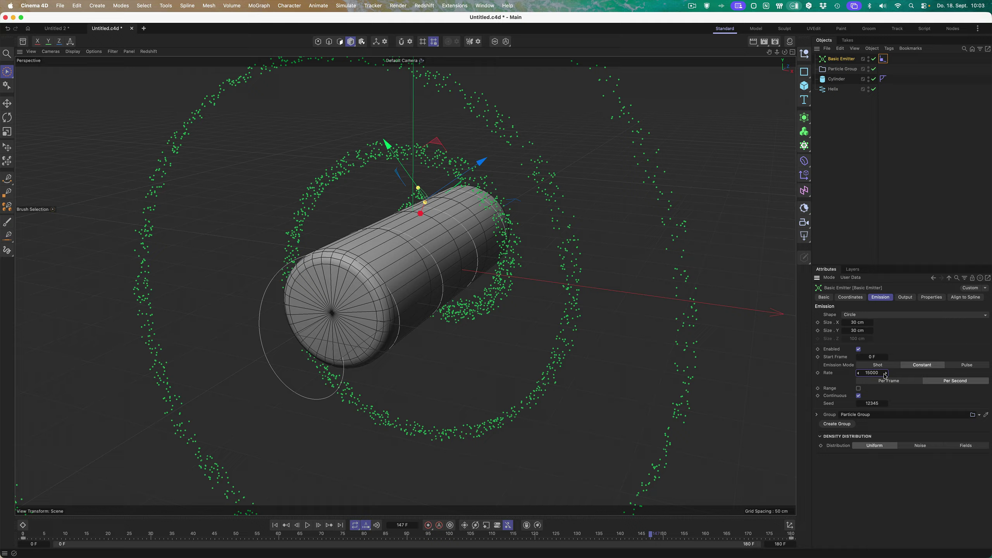
# - Set the Basic Emitter's rate to 15000 and its speed to 0 cm, and replay the simulation from the start
pyautogui.click(932, 297)
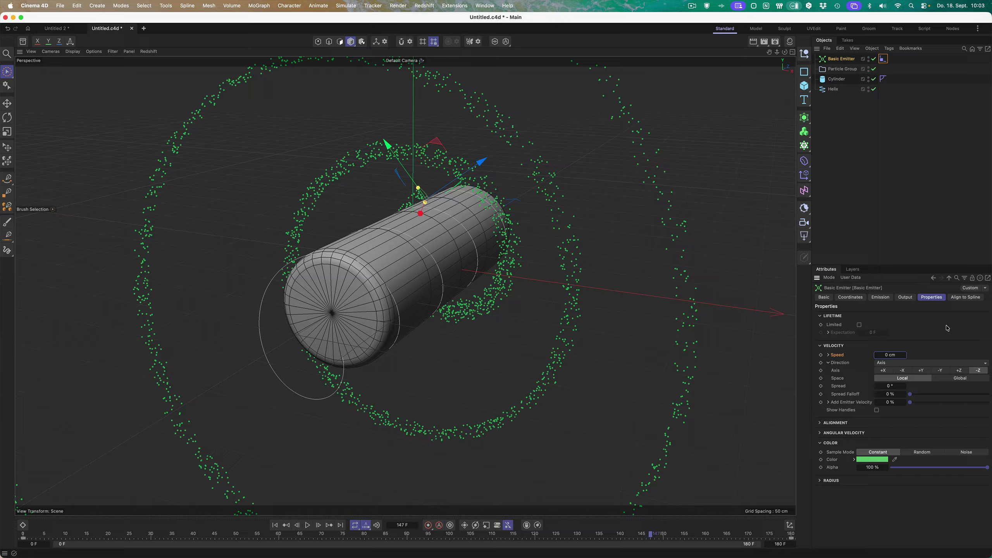
pyautogui.click(274, 527)
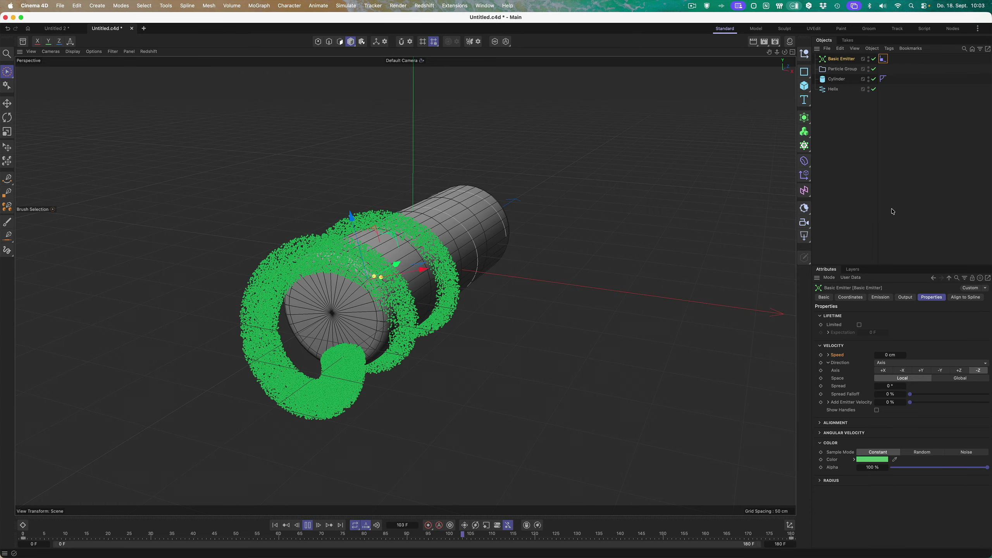
# - Examine the gravity, particle and liquid settings in the project's simulation settings, and return the playback to frame 0
pyautogui.press('super+d')
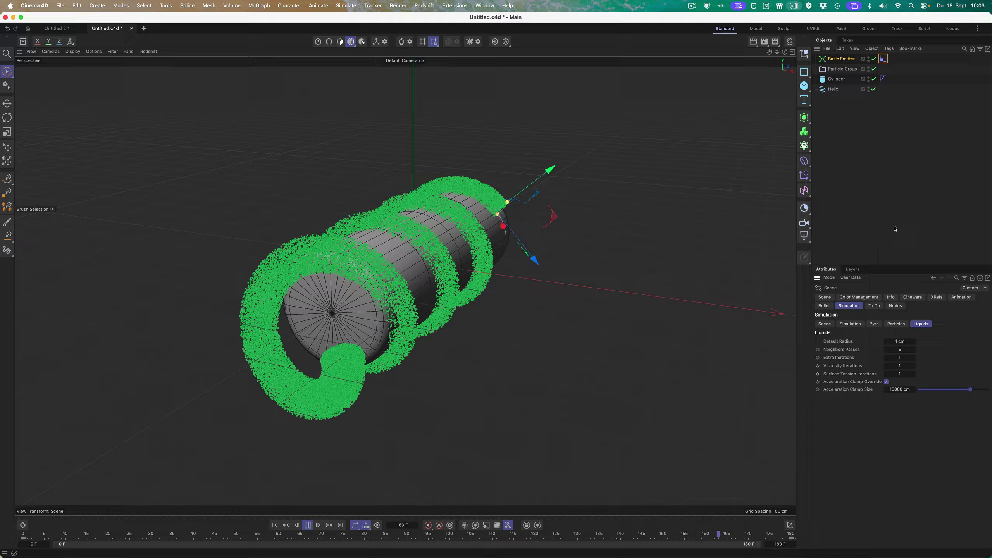
pyautogui.click(825, 324)
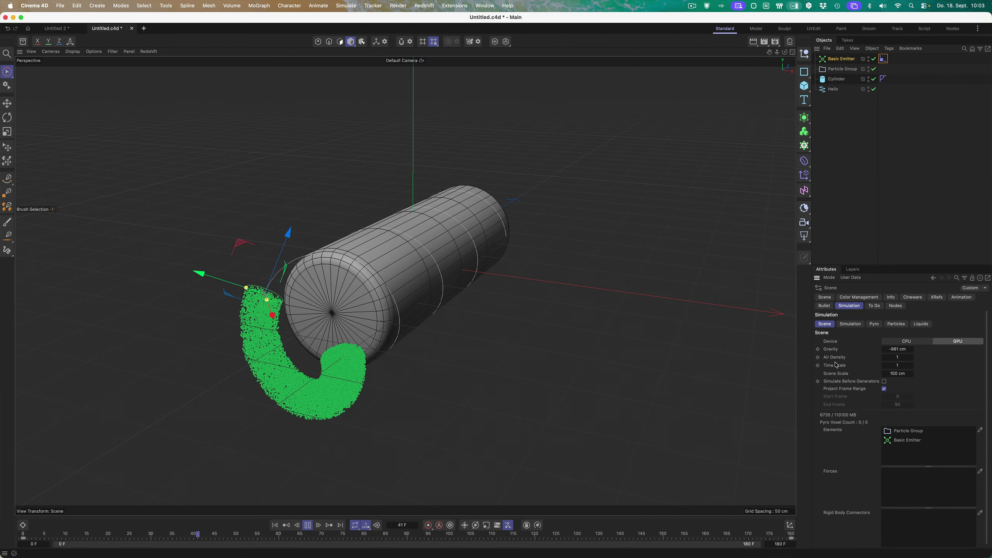
pyautogui.click(898, 349)
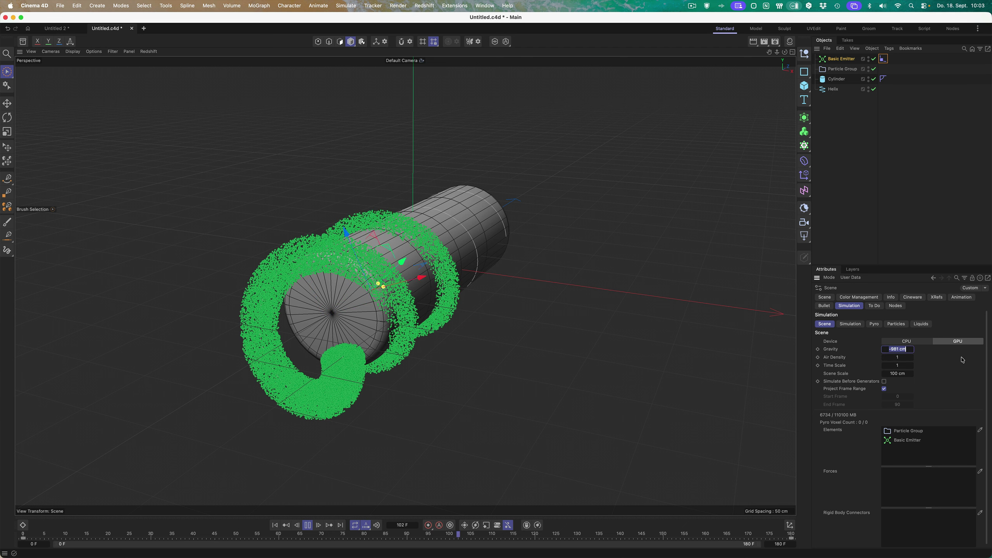
pyautogui.click(896, 324)
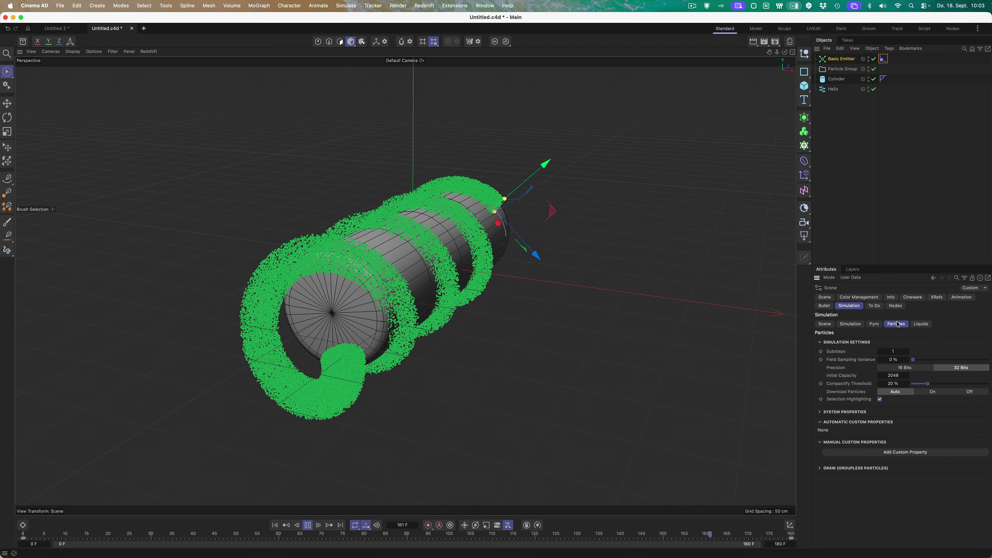
pyautogui.click(921, 324)
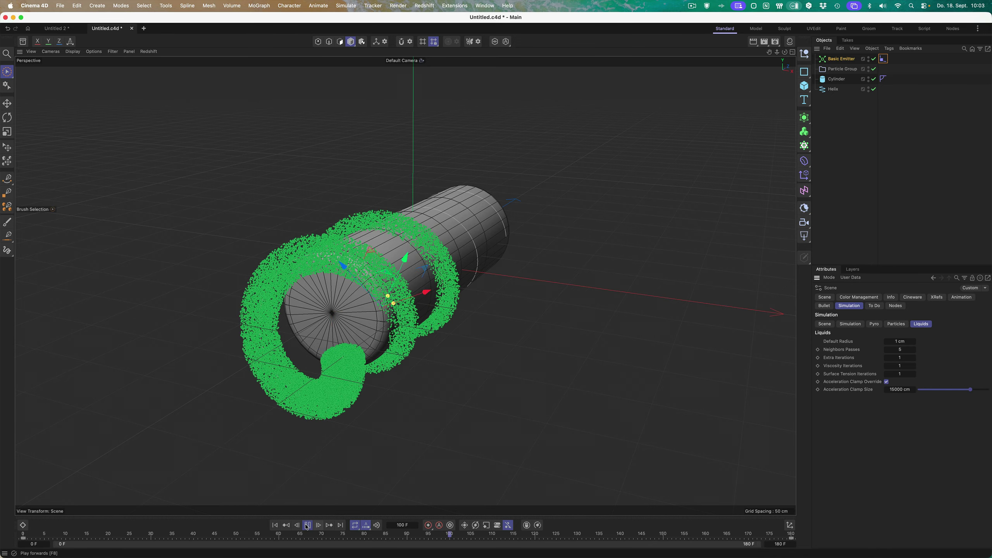
pyautogui.click(276, 526)
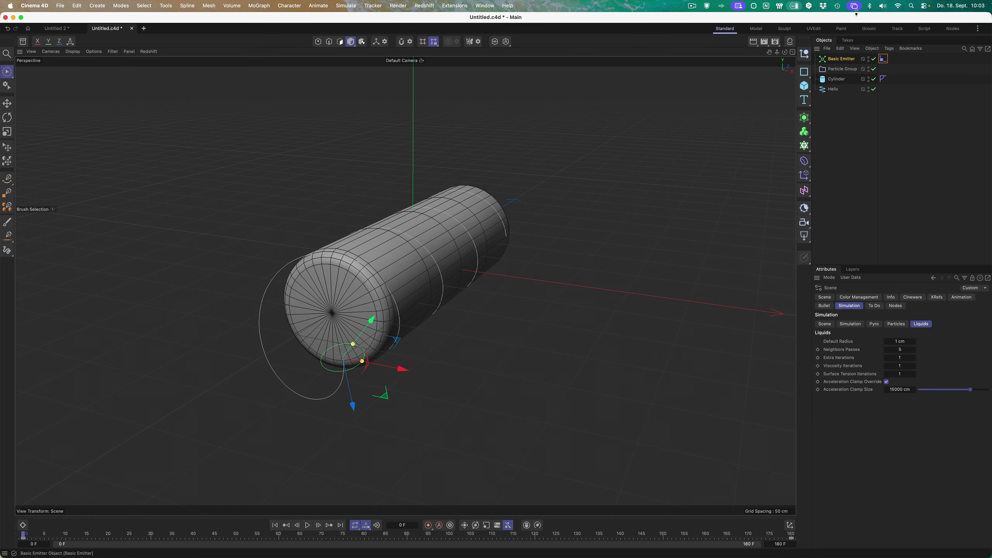
# - Add a Liquify modifier, place it under the Particle Group and play the simulation
pyautogui.click(841, 59)
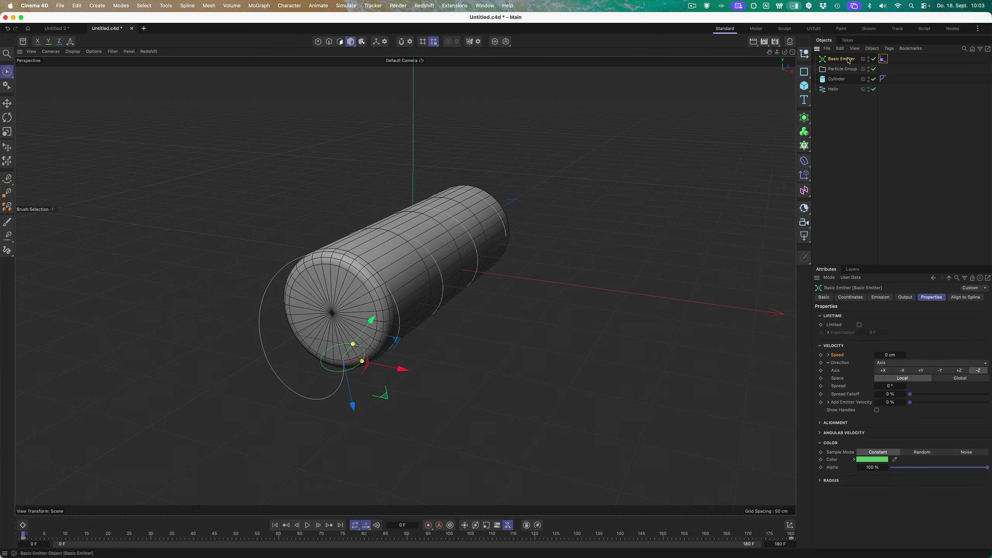
pyautogui.click(346, 6)
pyautogui.moveTo(372, 152)
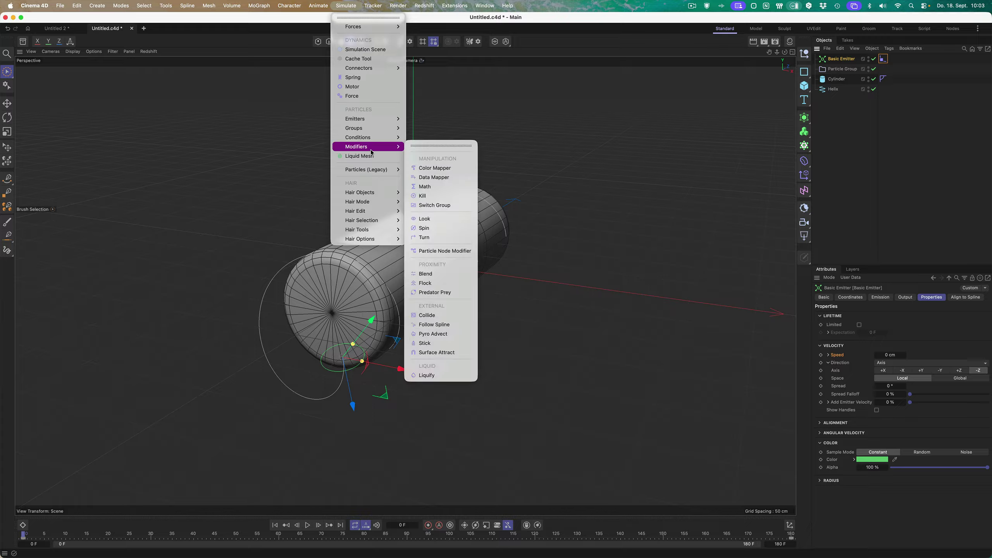
pyautogui.click(440, 376)
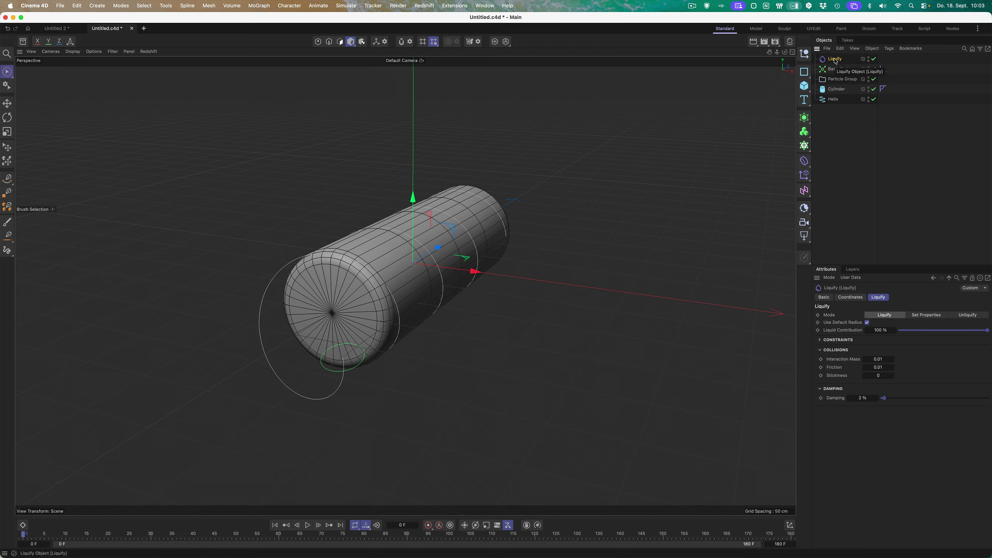
pyautogui.moveTo(846, 83); pyautogui.dragTo(846, 83)
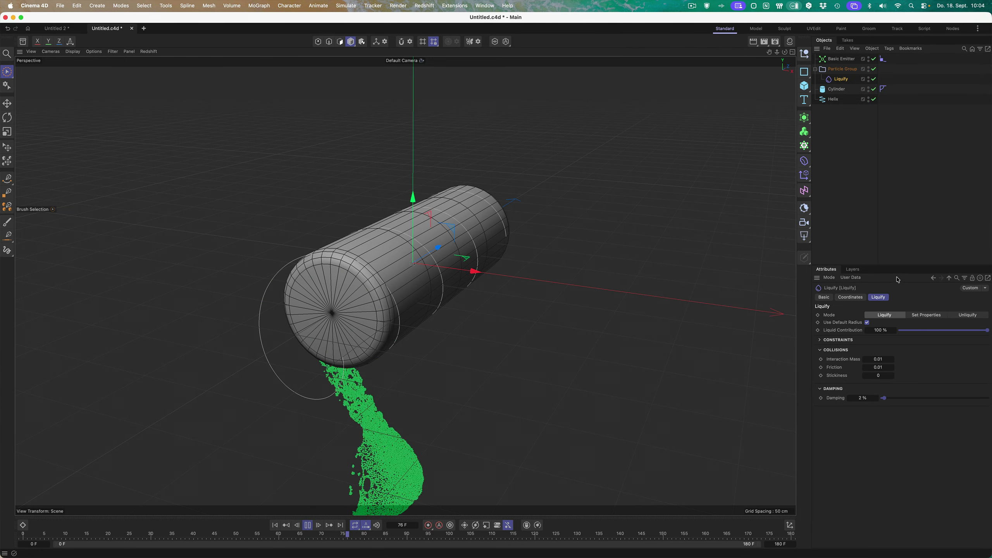
# - Review the Basic Emitter's velocity and emission settings, and open the project's liquid simulation settings
pyautogui.click(841, 59)
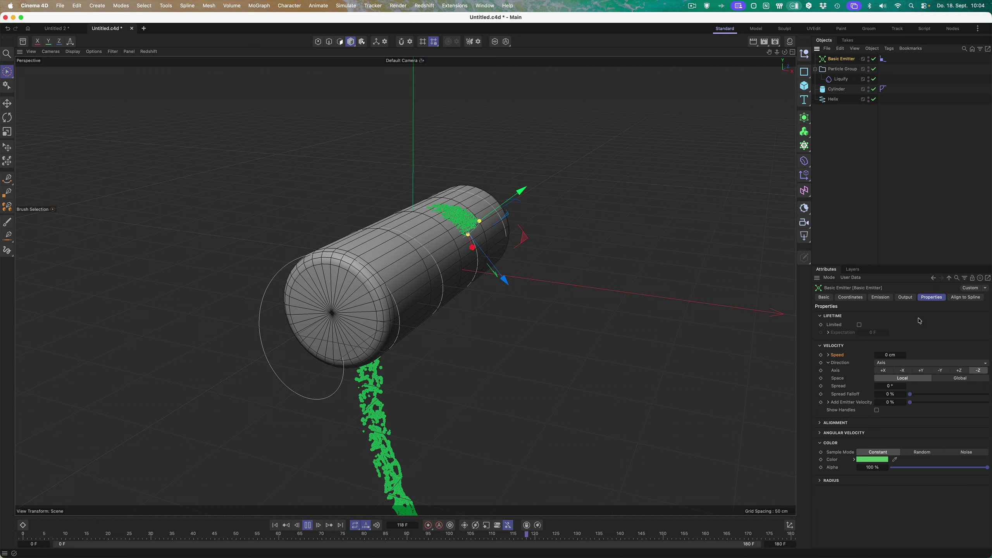
pyautogui.click(881, 297)
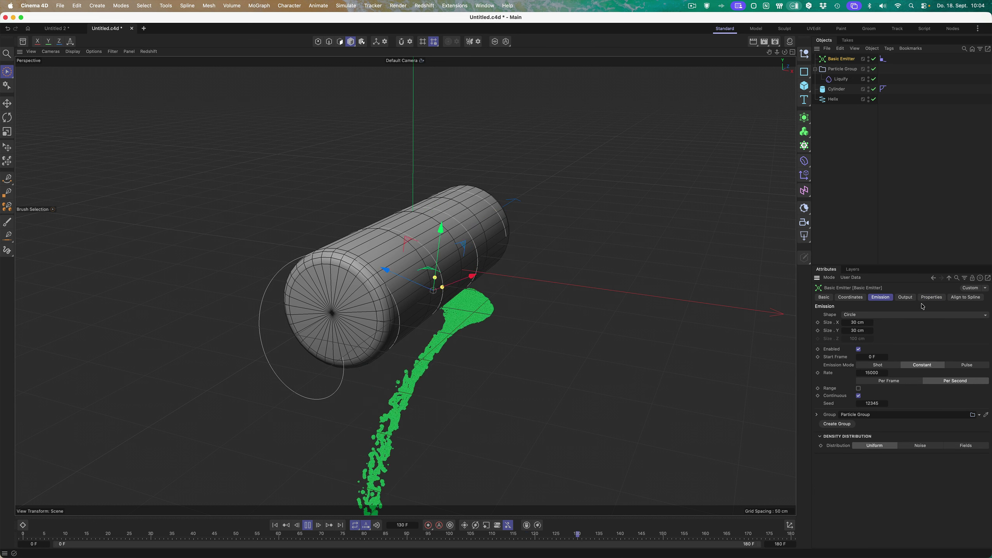
pyautogui.press('super+d')
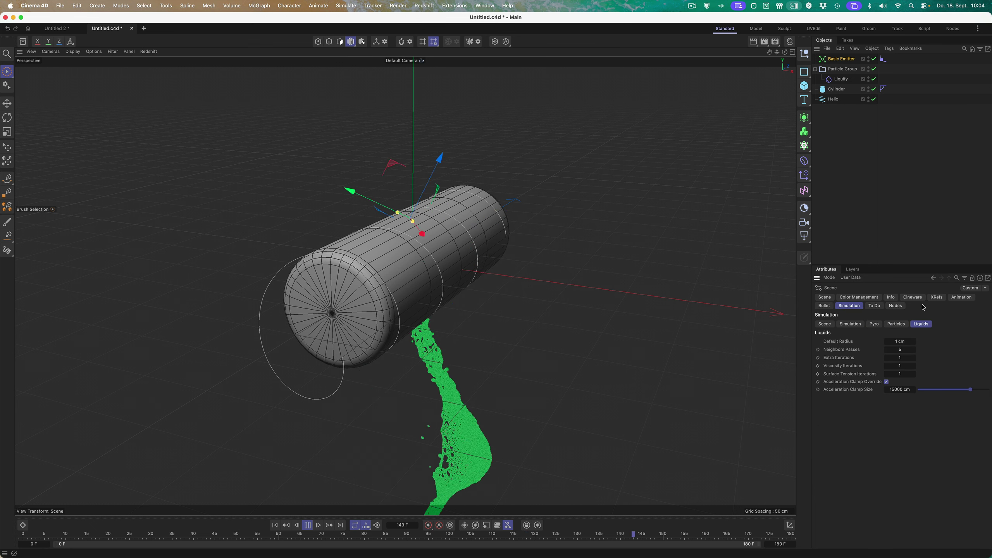
# - Set the gravity in the project's scene simulation settings to 0 cm and replay the simulation from the start
pyautogui.click(825, 324)
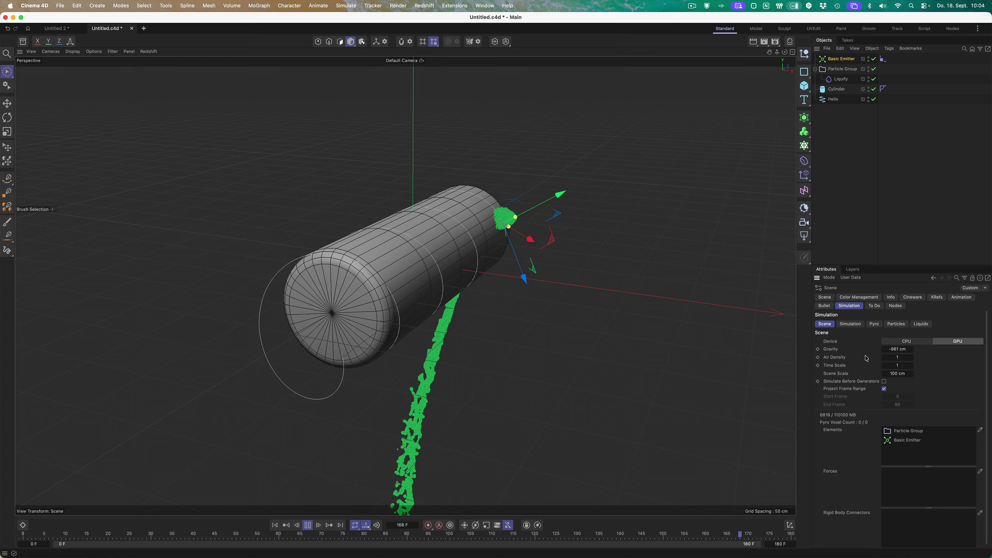
pyautogui.click(896, 349)
pyautogui.write('0')
pyautogui.press('Return')
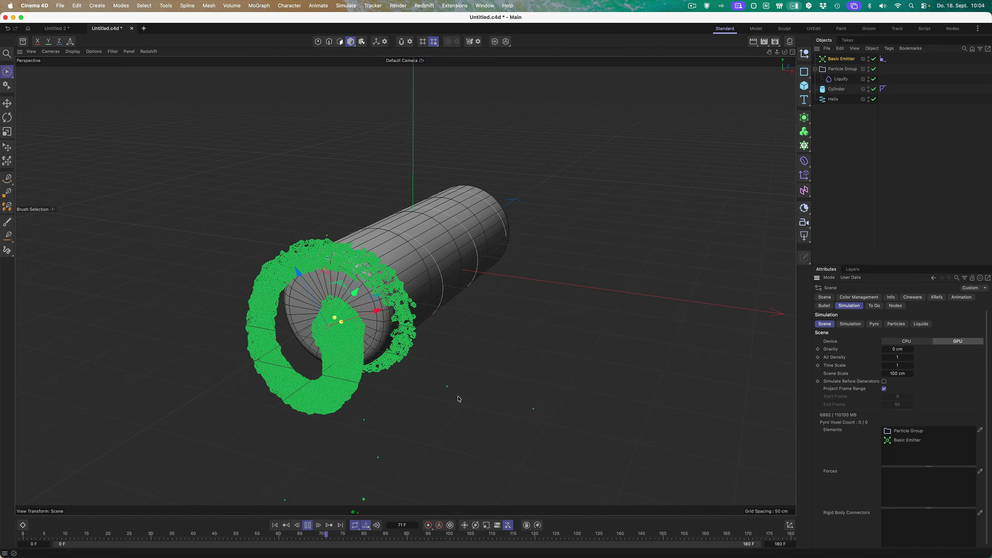
pyautogui.click(276, 525)
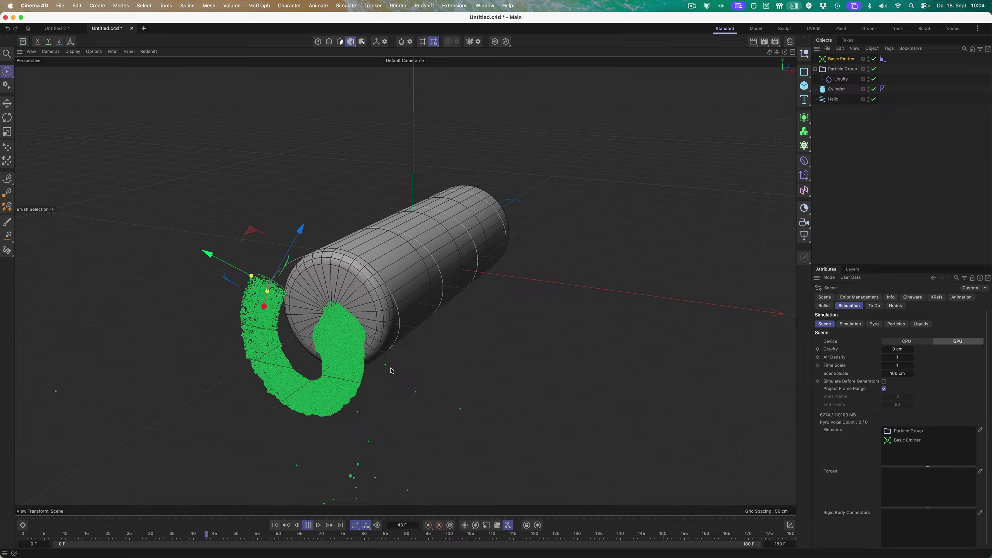
# - Set the Liquify modifier's Ease In constraint to 15 F and replay the simulation from the start, pausing it partway
pyautogui.click(850, 80)
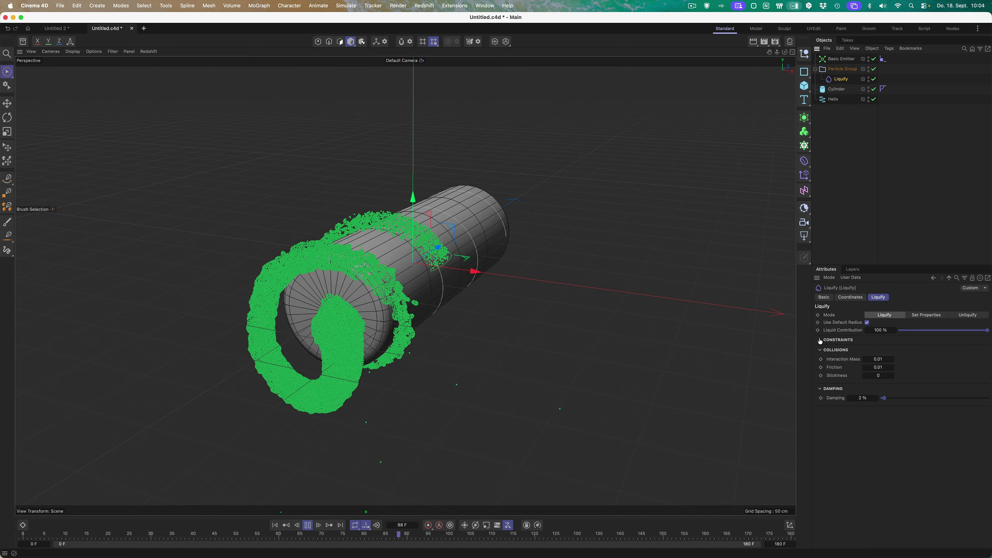
pyautogui.click(875, 340)
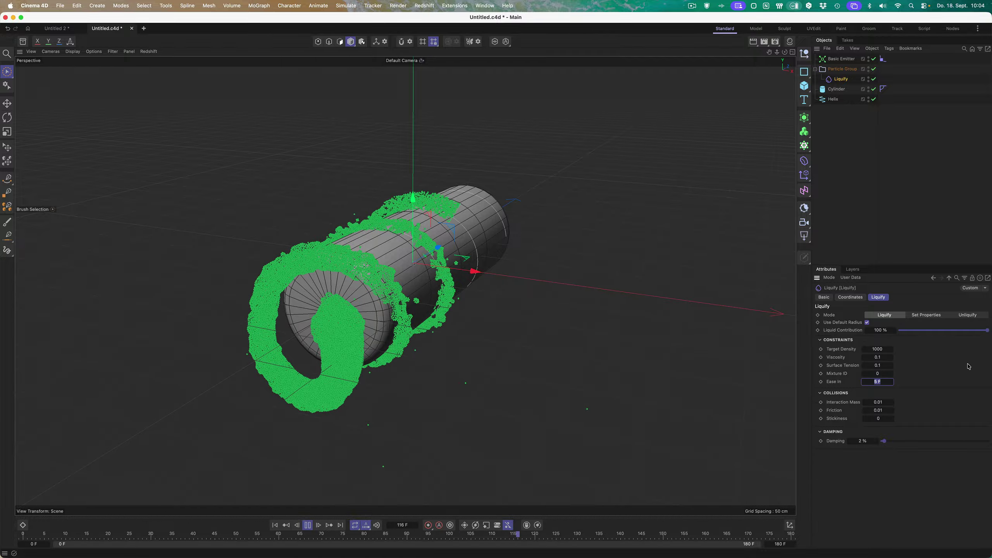
pyautogui.write('15')
pyautogui.press('Return')
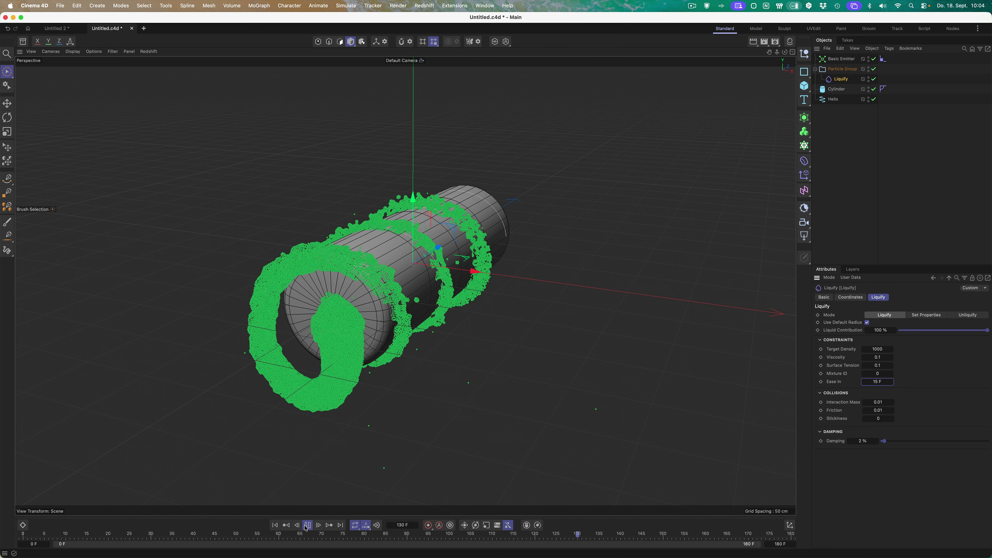
pyautogui.click(277, 528)
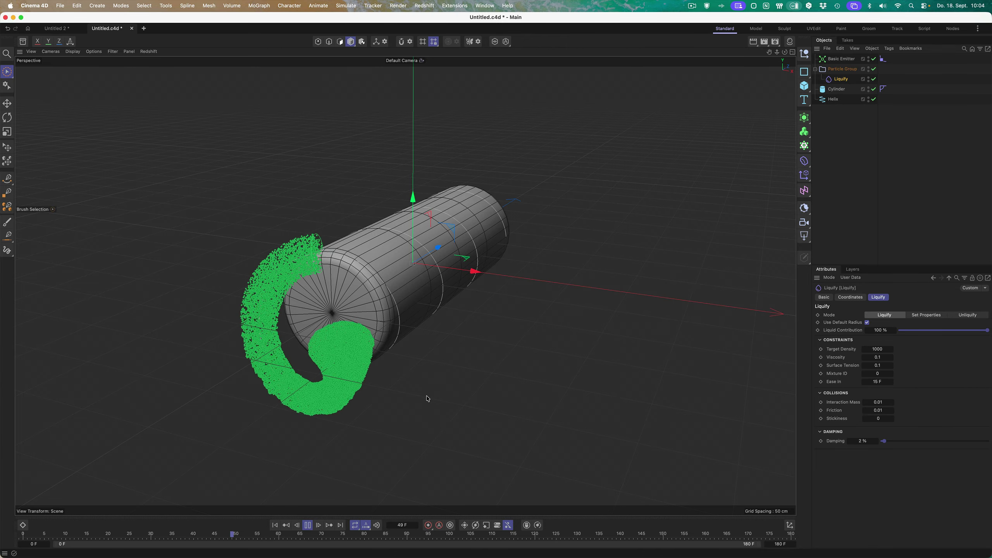
pyautogui.keyDown('alt'); pyautogui.moveTo(427, 399); pyautogui.dragTo(393, 401); pyautogui.keyUp('alt')
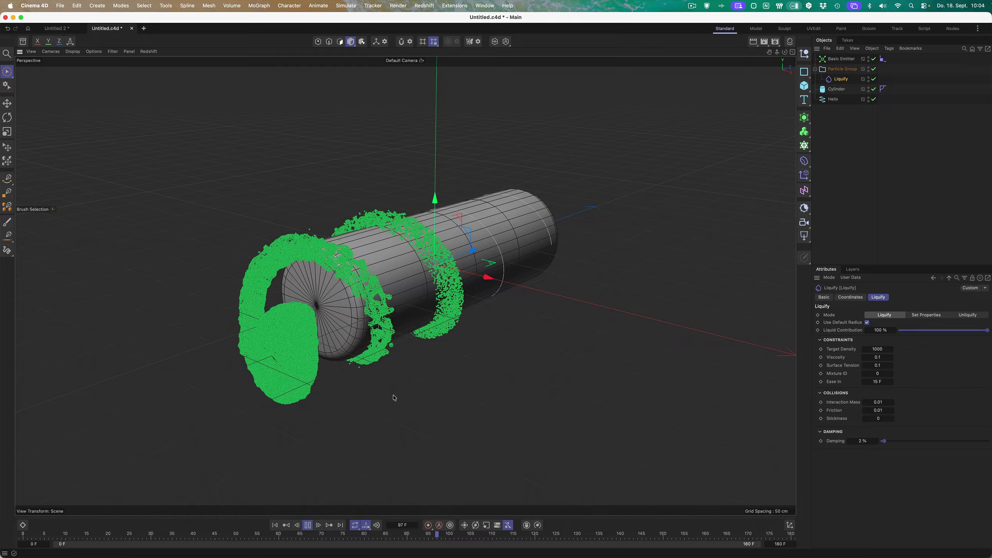
pyautogui.click(308, 526)
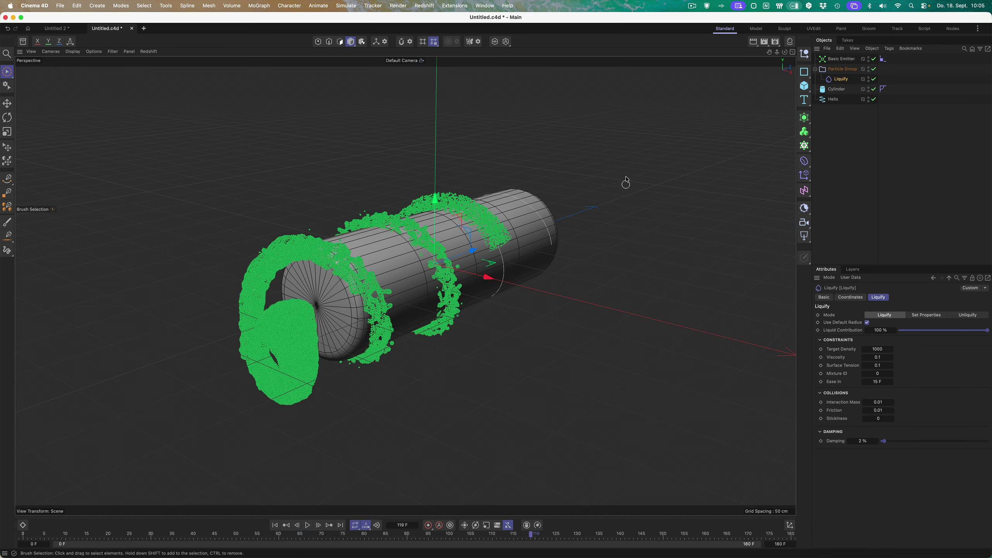
# - Add a Collider simulation tag to the Cylinder
pyautogui.rightClick(836, 91)
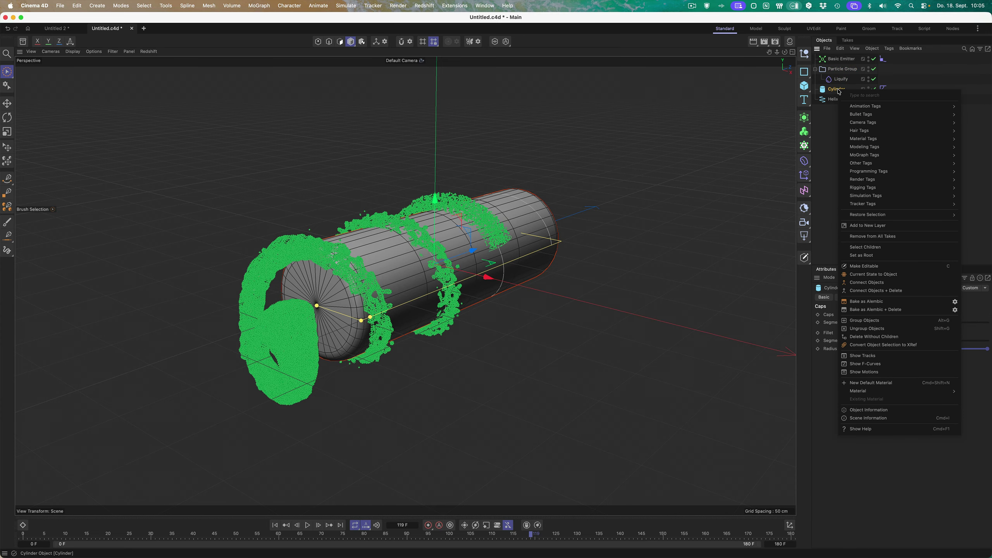
pyautogui.moveTo(863, 197)
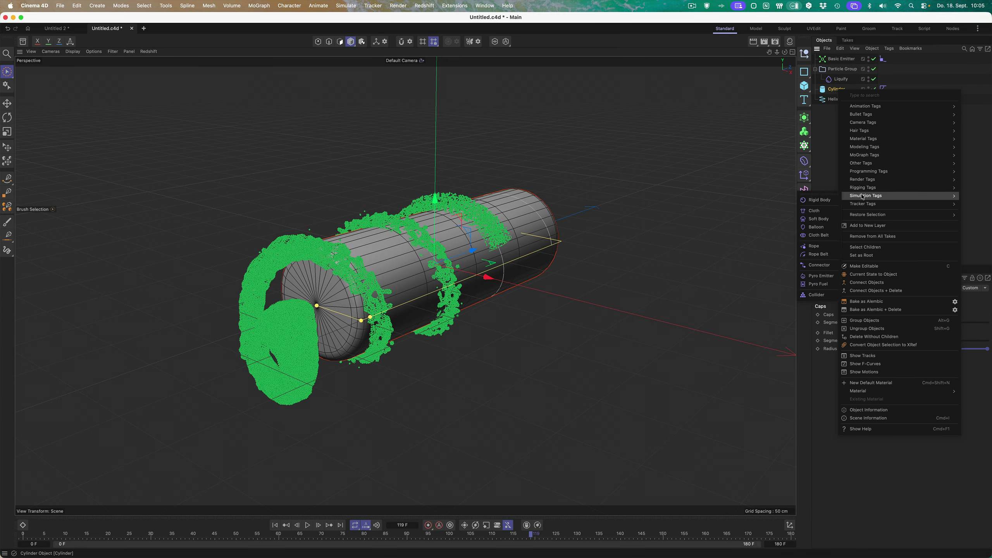
pyautogui.click(816, 296)
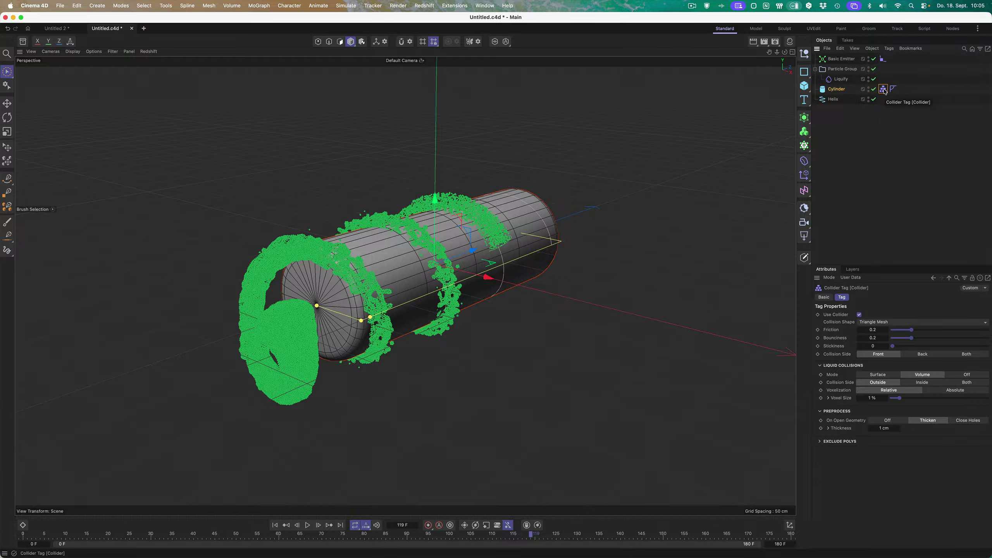
# - Add a Surface Attract particle modifier, check which geometry it attracts towards, and replay the simulation
pyautogui.click(346, 6)
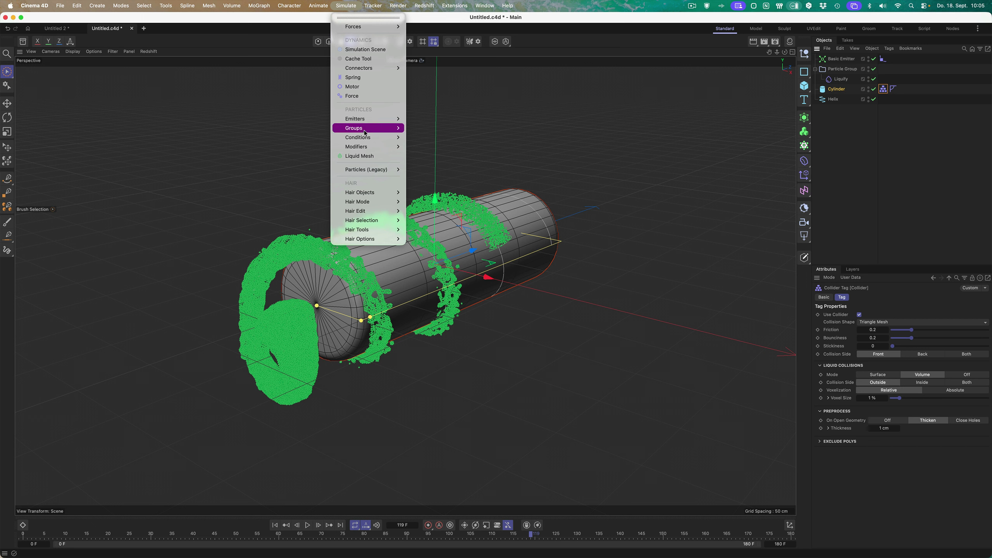
pyautogui.moveTo(365, 150)
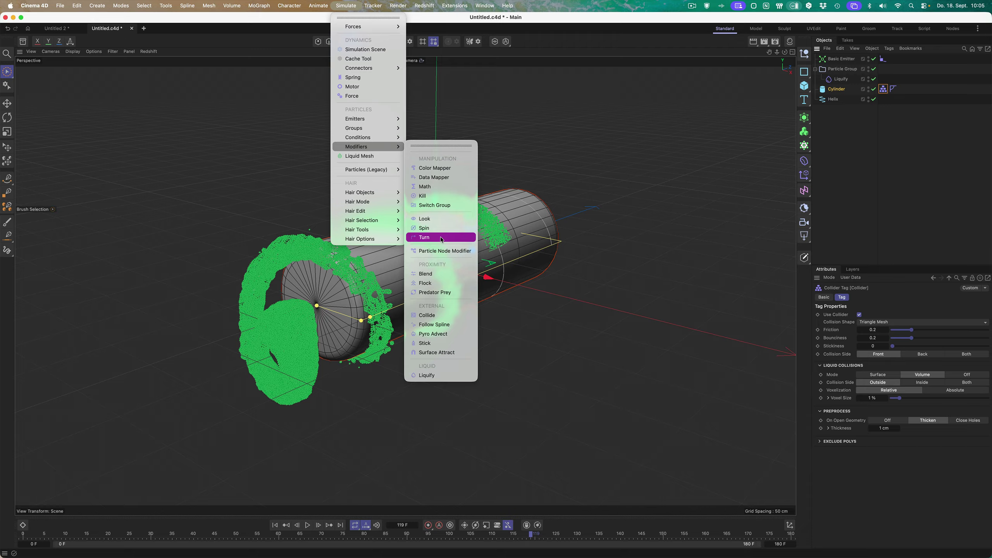
pyautogui.click(436, 353)
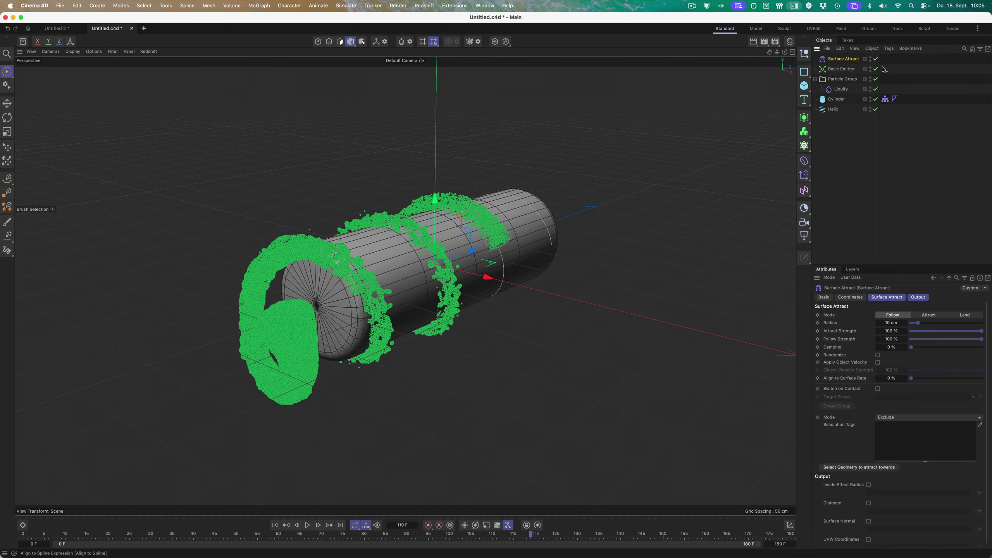
pyautogui.click(859, 467)
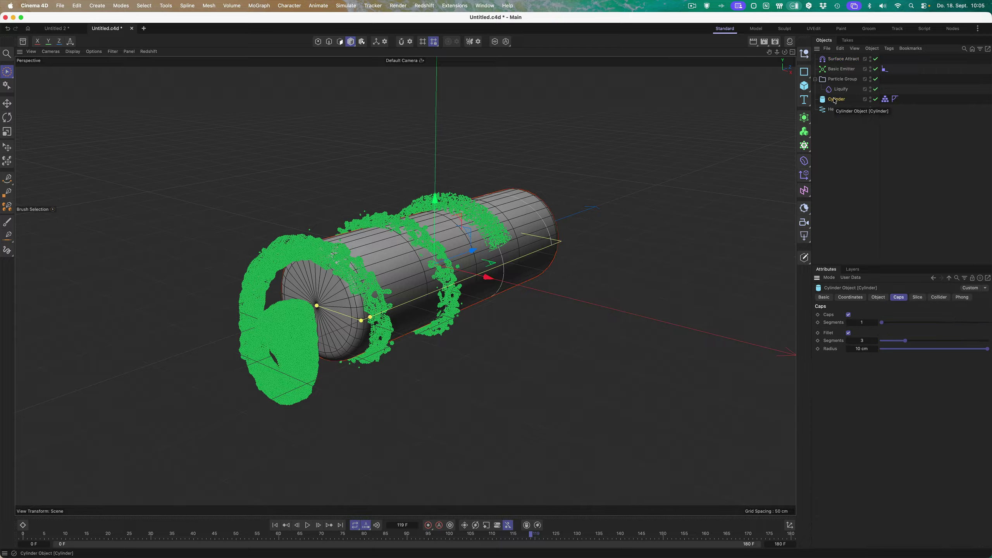
pyautogui.click(842, 59)
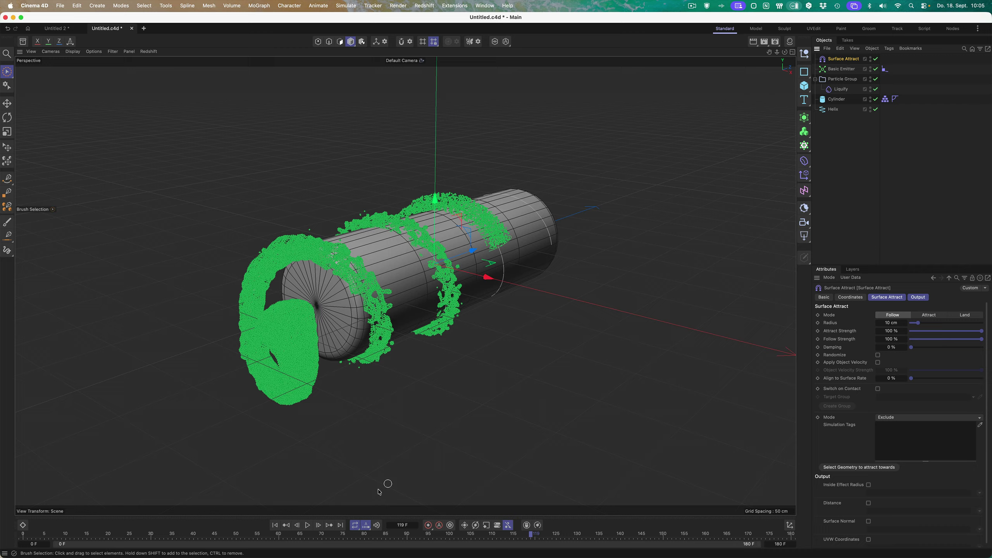
pyautogui.click(276, 525)
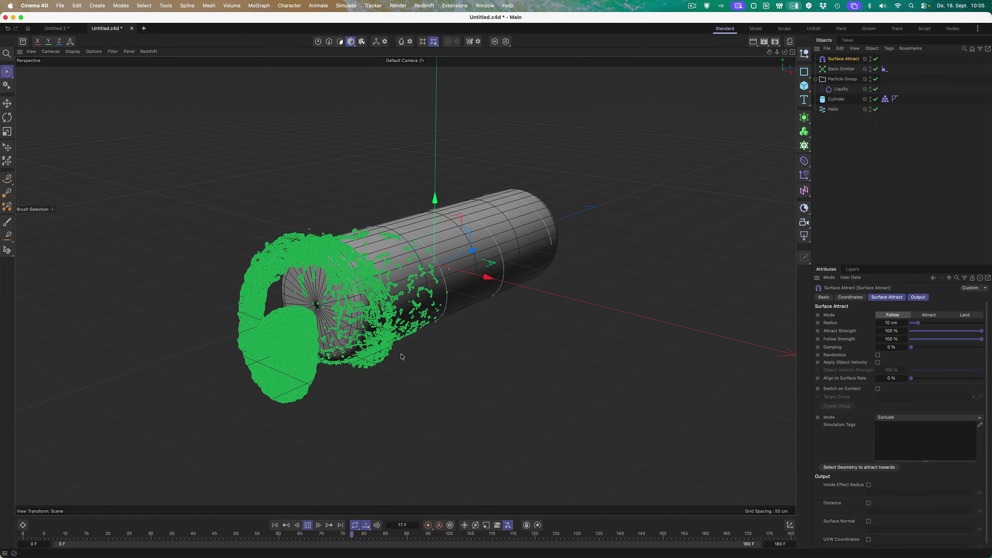
pyautogui.keyDown('alt'); pyautogui.moveTo(443, 362); pyautogui.dragTo(339, 357); pyautogui.keyUp('alt')
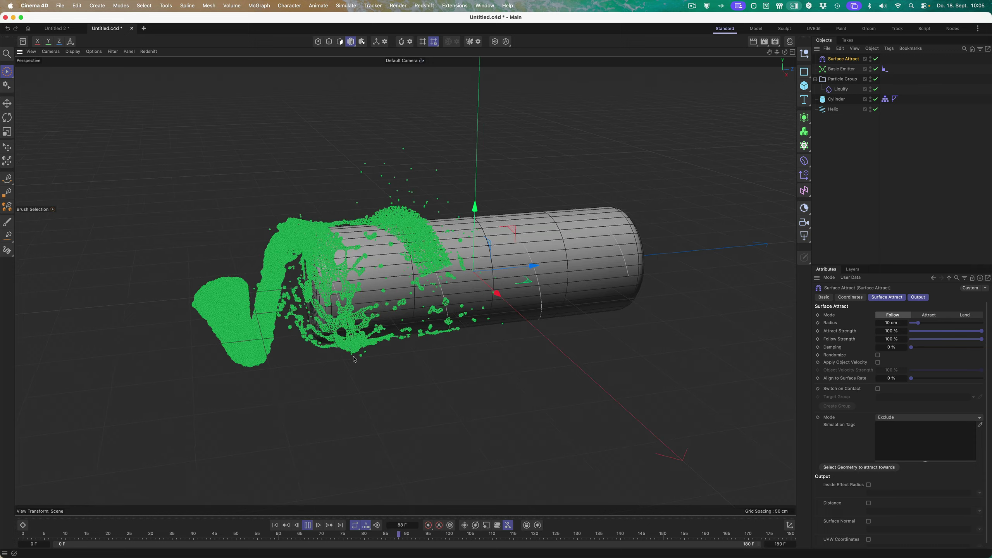
# - Switch Surface Attract to Land mode with 100% damping and 150% attract strength, and pause the playback
pyautogui.click(966, 315)
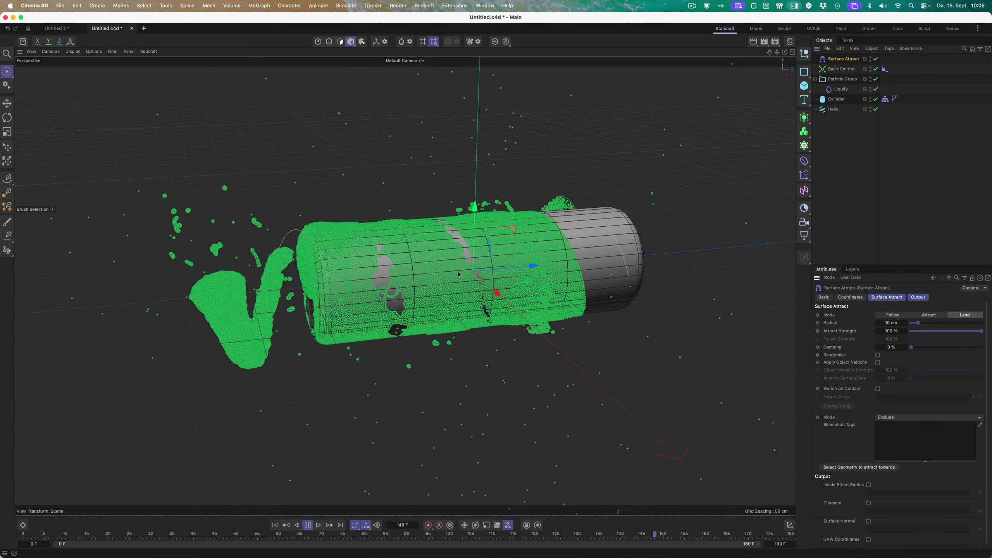
pyautogui.keyDown('alt'); pyautogui.moveTo(449, 281); pyautogui.dragTo(473, 274); pyautogui.keyUp('alt')
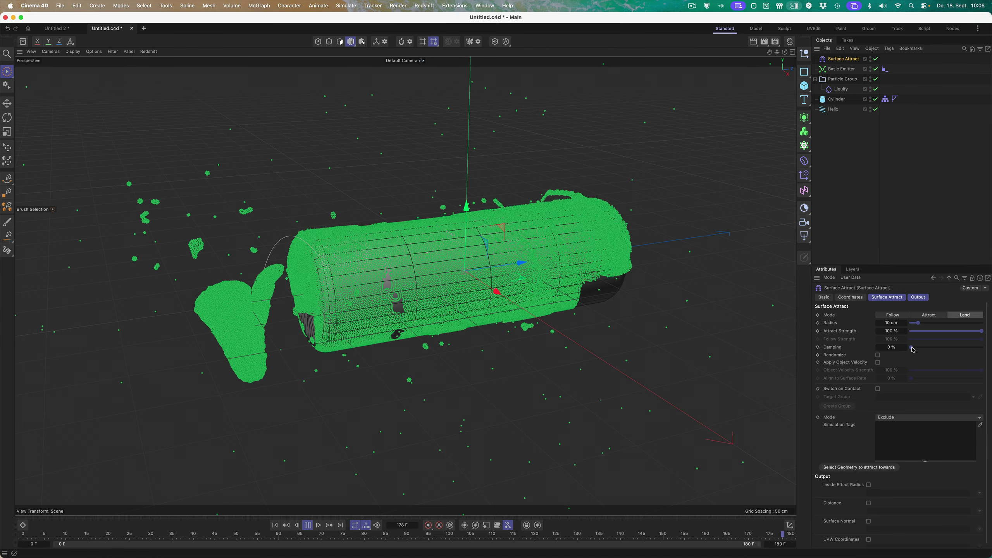
pyautogui.moveTo(912, 347); pyautogui.dragTo(991, 347)
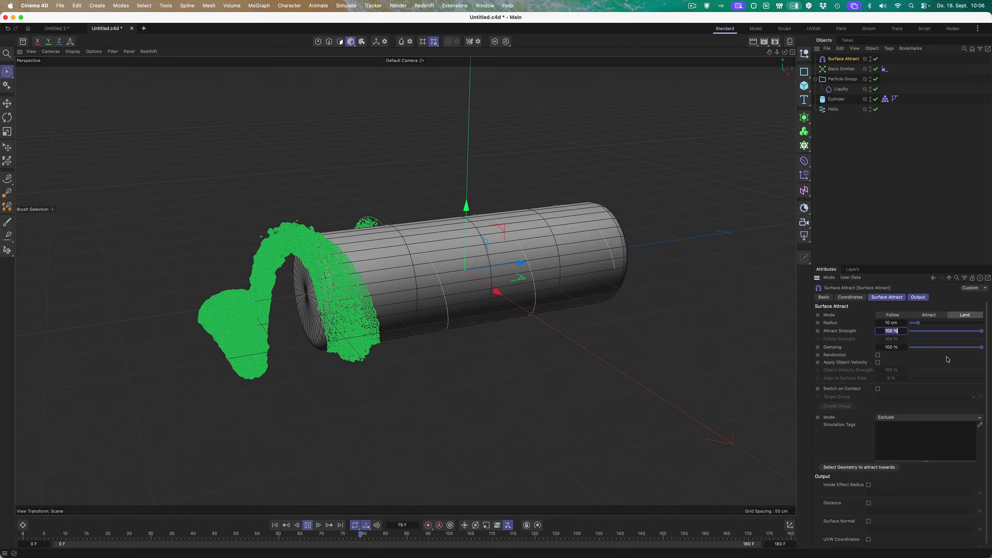
pyautogui.write('1500')
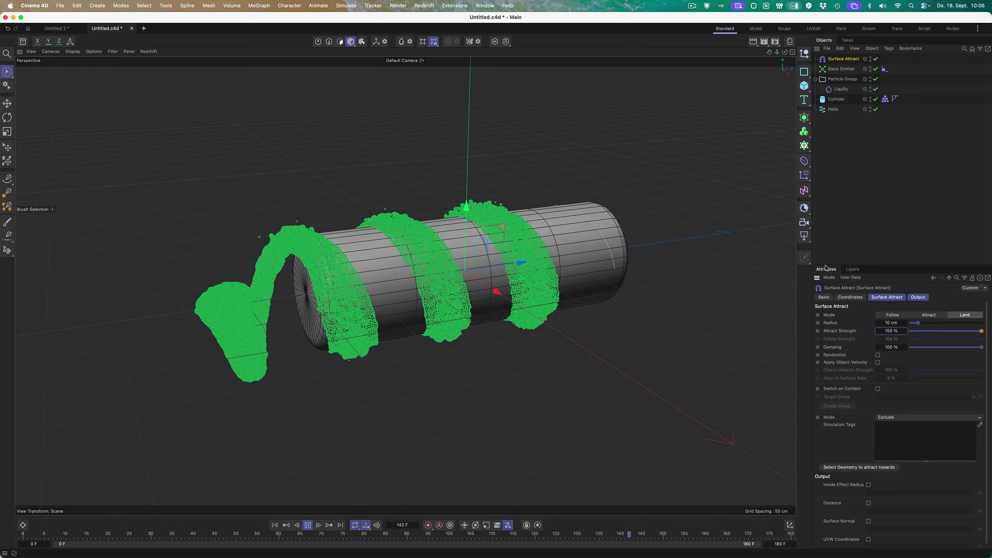
pyautogui.click(307, 526)
pyautogui.moveTo(515, 301)
pyautogui.keyDown('alt'); pyautogui.mouseDown()
pyautogui.moveTo(430, 287)
pyautogui.moveTo(412, 267)
pyautogui.moveTo(514, 318)
pyautogui.mouseUp(); pyautogui.keyUp('alt')
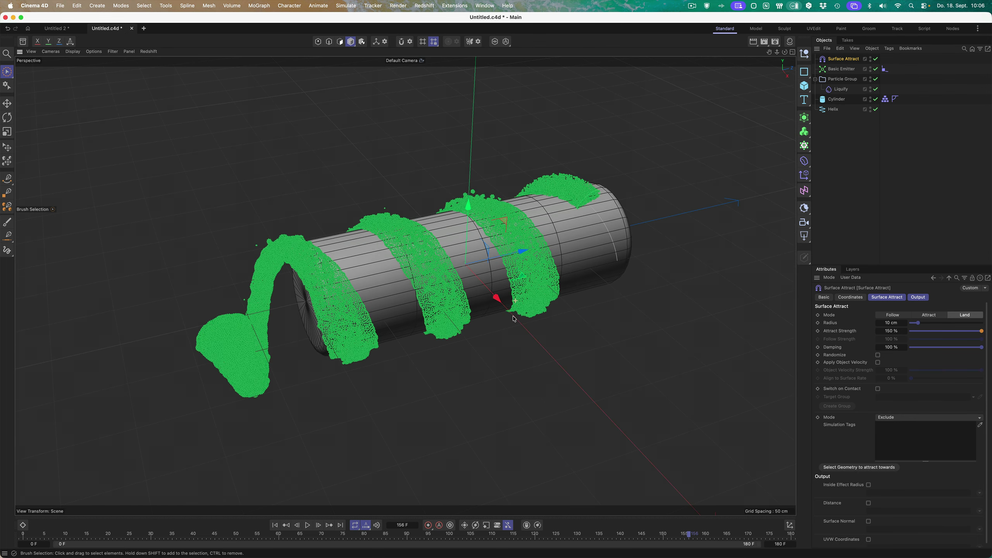
# - Set the Liquify modifier's viscosity to 0.5 and surface tension to 0.8, and replay the simulation from the start
pyautogui.keyDown('alt'); pyautogui.moveTo(386, 262); pyautogui.dragTo(427, 265, button='right'); pyautogui.keyUp('alt')
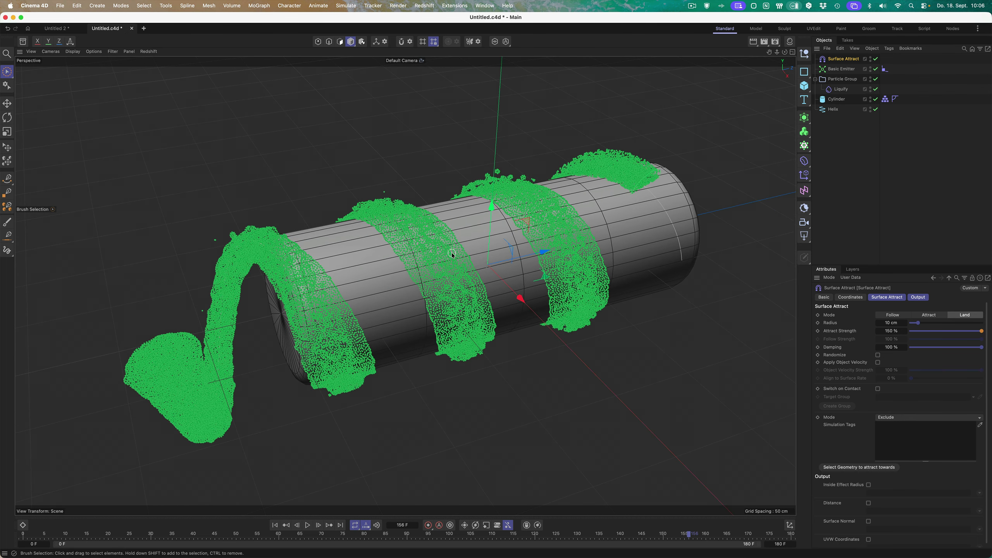
pyautogui.keyDown('alt'); pyautogui.moveTo(310, 338); pyautogui.dragTo(337, 327); pyautogui.keyUp('alt')
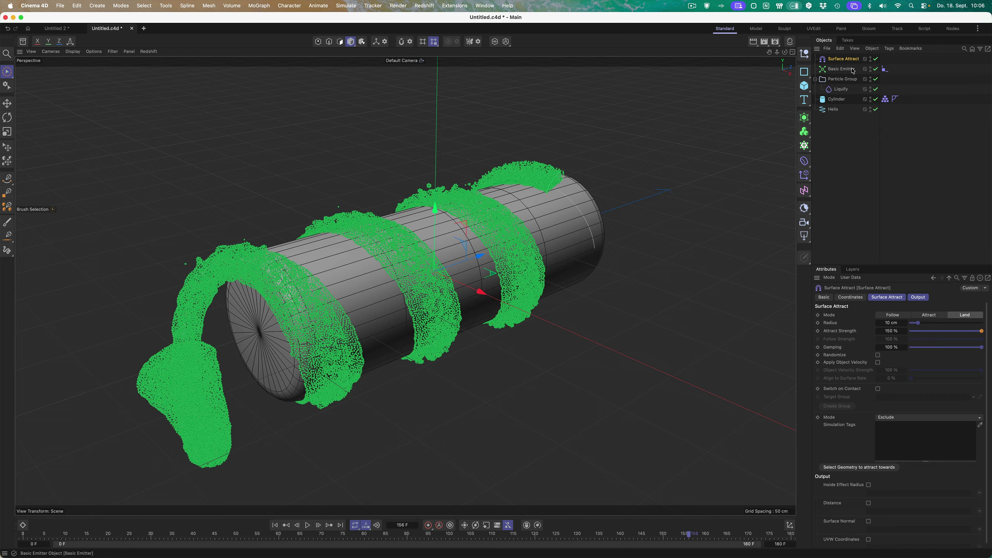
pyautogui.click(840, 90)
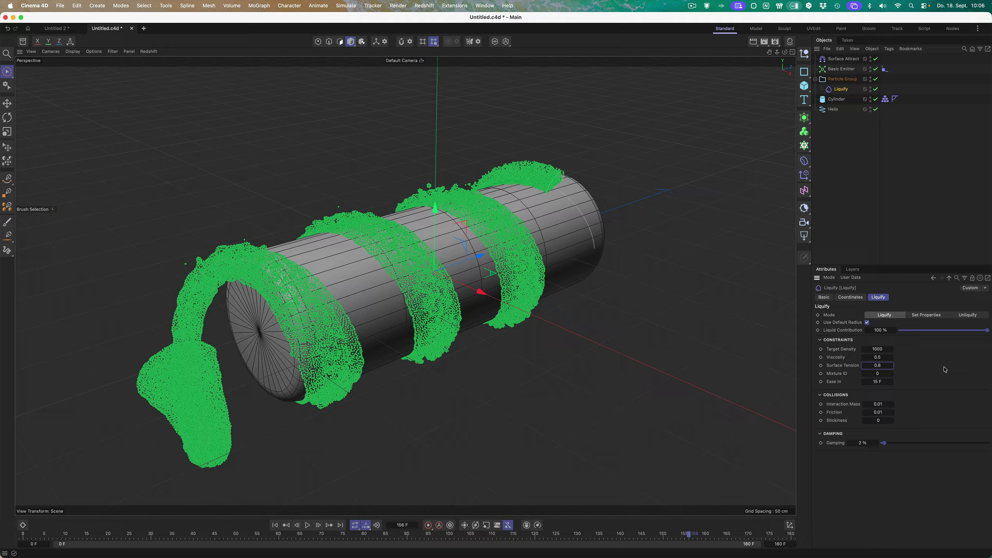
pyautogui.click(275, 525)
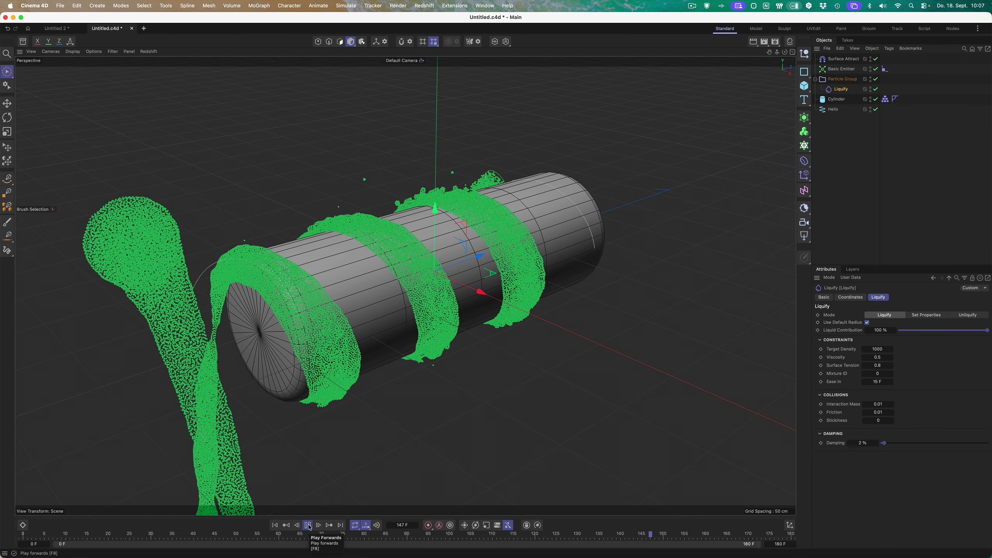
# - Stop the playback, set the Liquify modifier's stickiness to 1 and rerun the simulation from the start
pyautogui.click(309, 525)
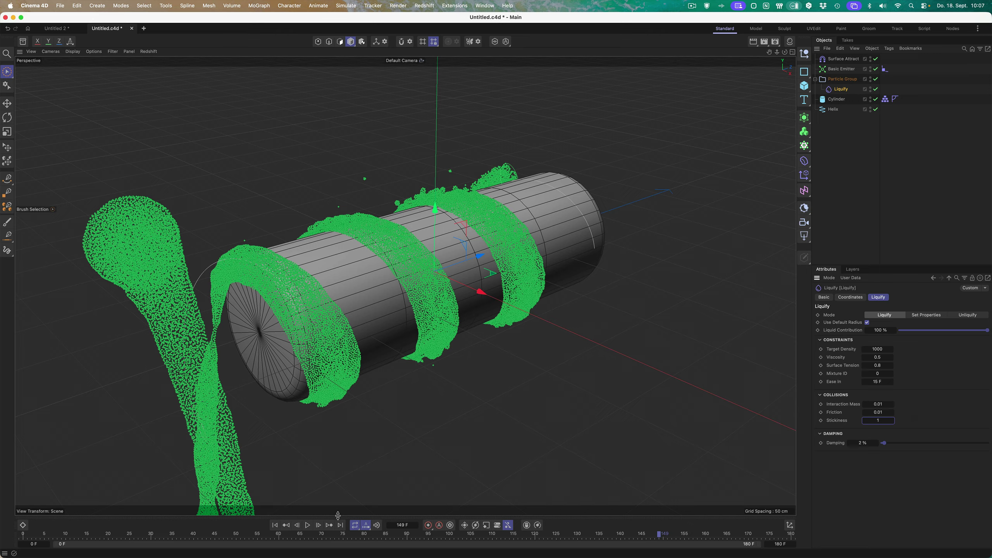
pyautogui.click(276, 526)
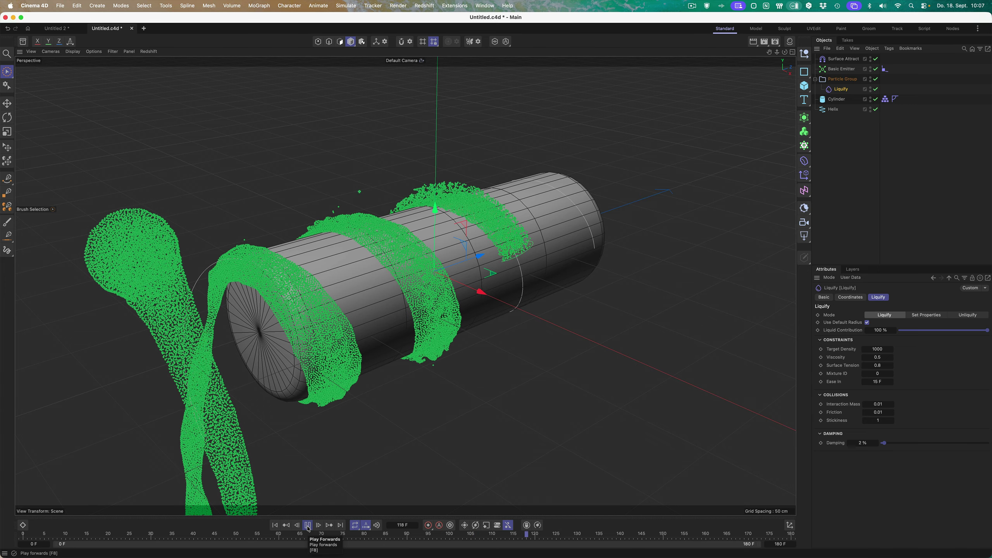
pyautogui.click(308, 526)
pyautogui.keyDown('alt'); pyautogui.moveTo(456, 428); pyautogui.dragTo(436, 432); pyautogui.keyUp('alt')
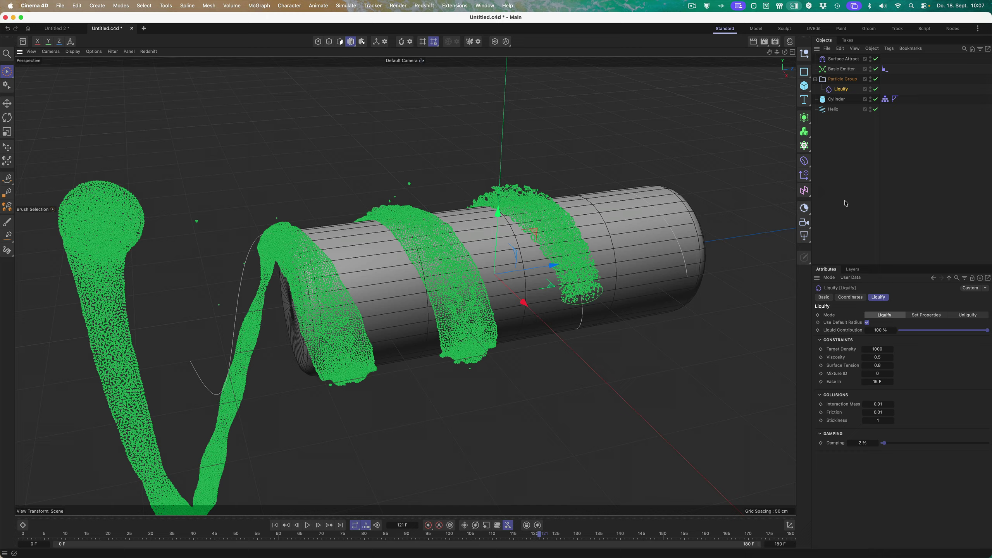
# - Check the Particle Group and Basic Emitter settings, and set the Surface Attract radius to 35 cm
pyautogui.click(846, 80)
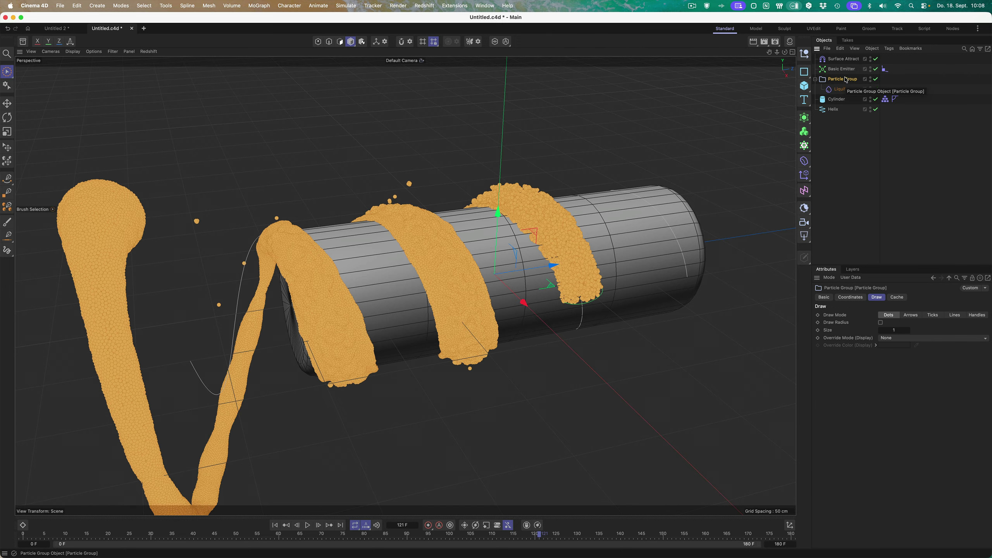
pyautogui.click(841, 69)
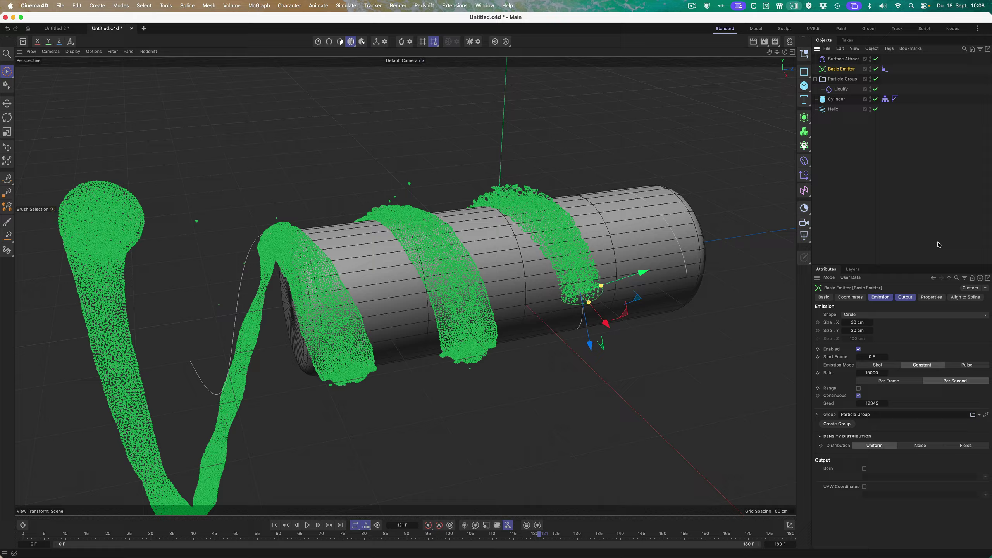
pyautogui.click(938, 299)
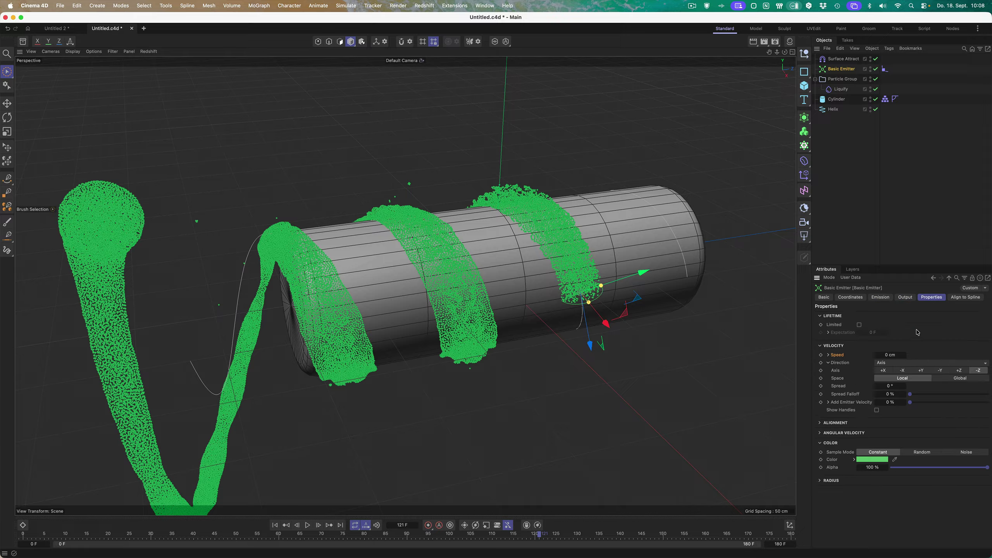
pyautogui.click(844, 61)
pyautogui.click(888, 297)
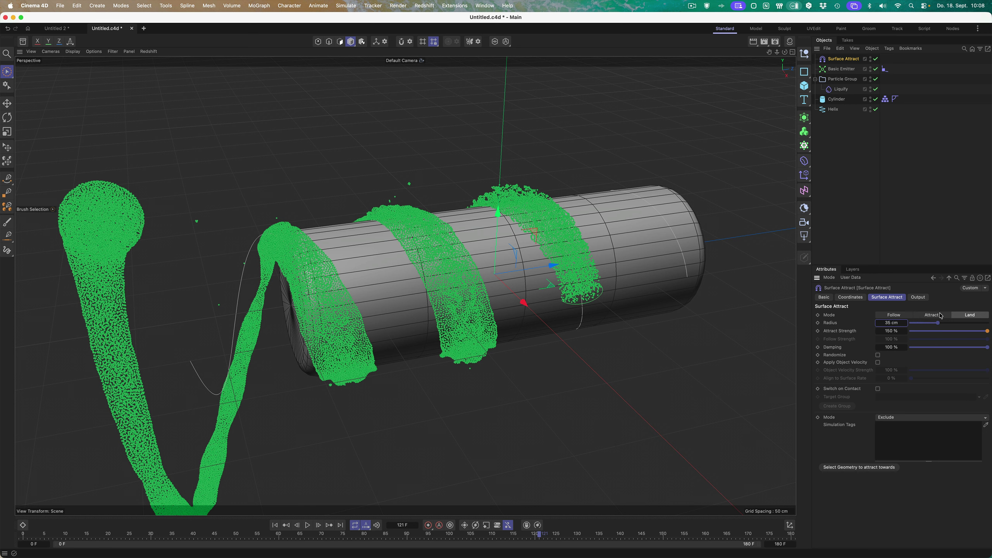
# - Check the Basic Emitter's emission settings and rerun the particle simulation from the start, pausing it near frame 150
pyautogui.click(853, 72)
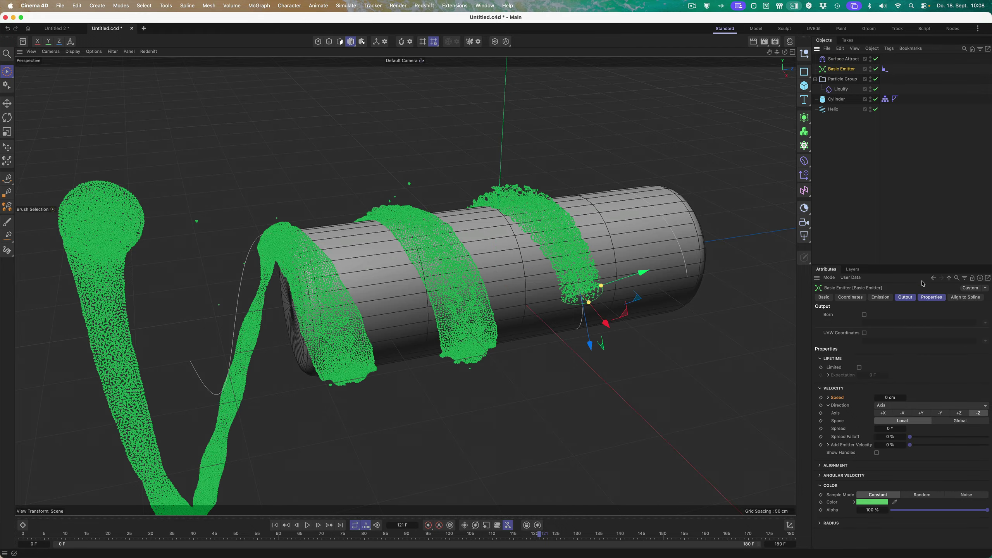
pyautogui.click(881, 299)
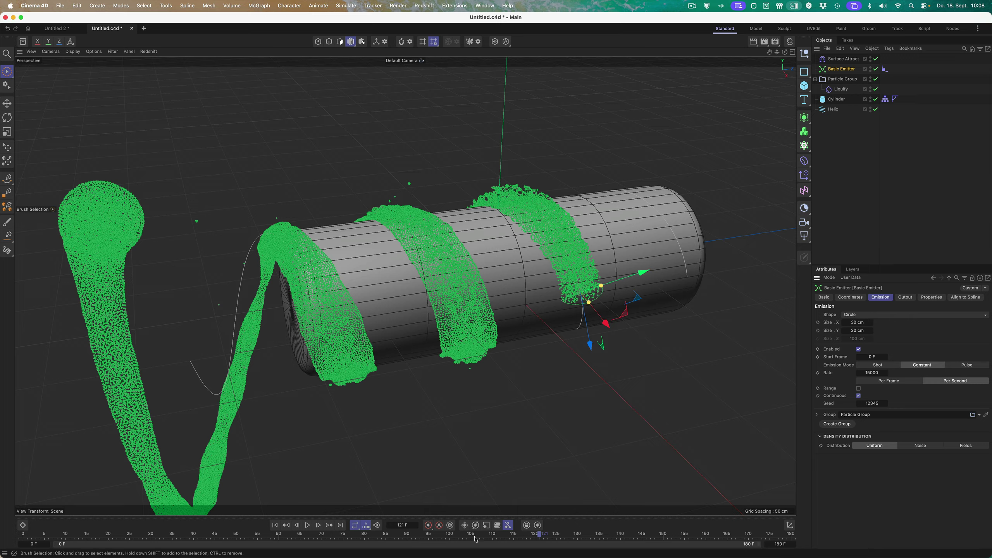
pyautogui.click(276, 526)
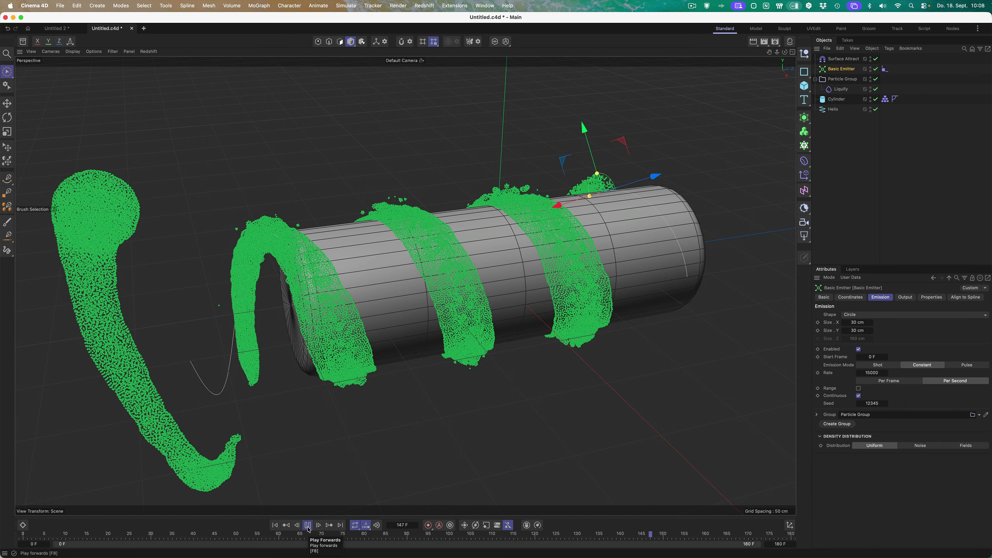
pyautogui.click(307, 525)
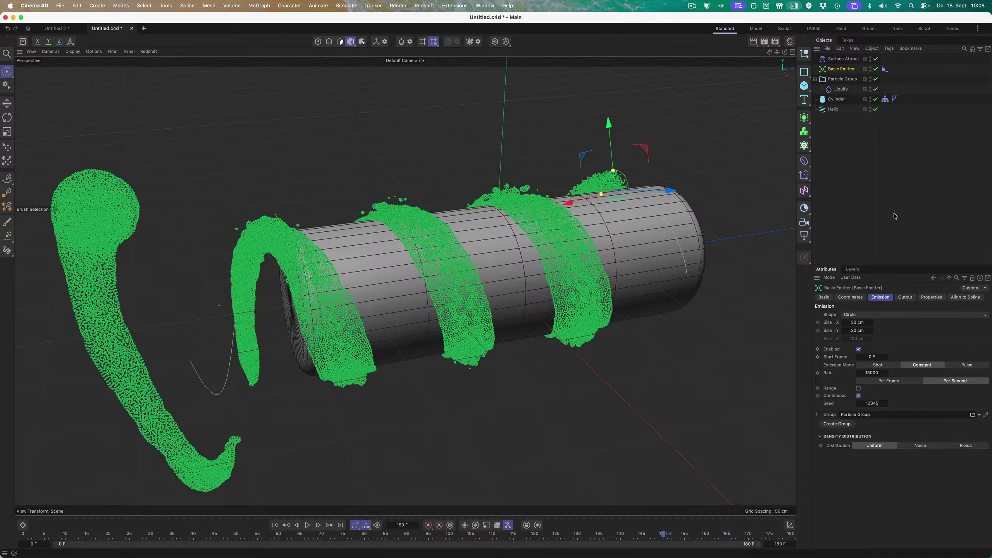
# - Review the project's Liquids simulation settings, then replay the simulation from the start and inspect the wrapped liquid from several angles
pyautogui.press('super+d')
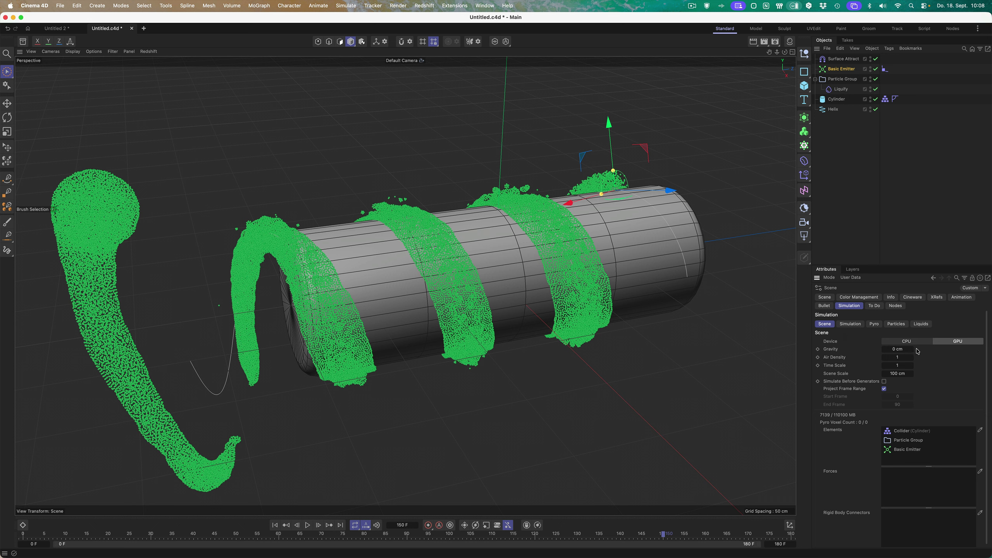
pyautogui.click(929, 325)
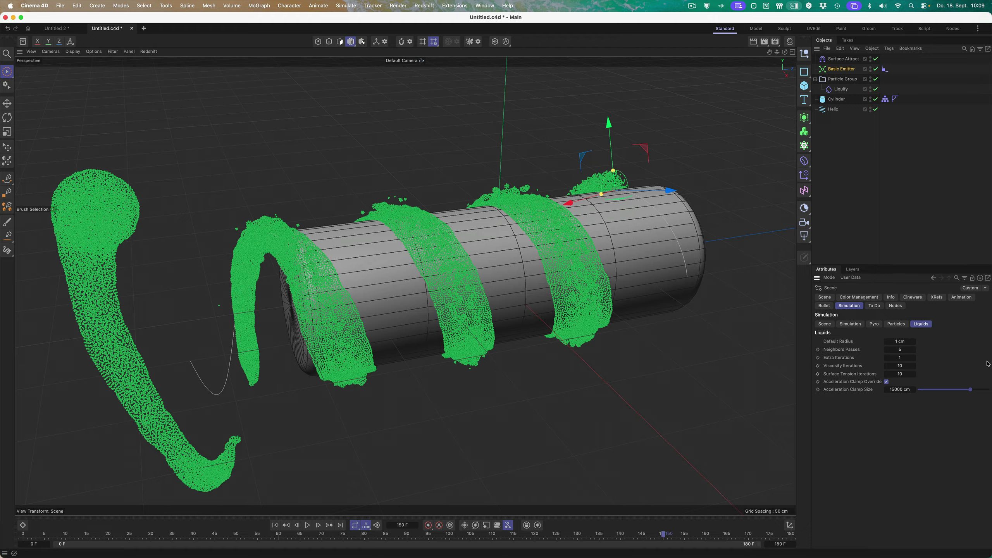
pyautogui.click(275, 526)
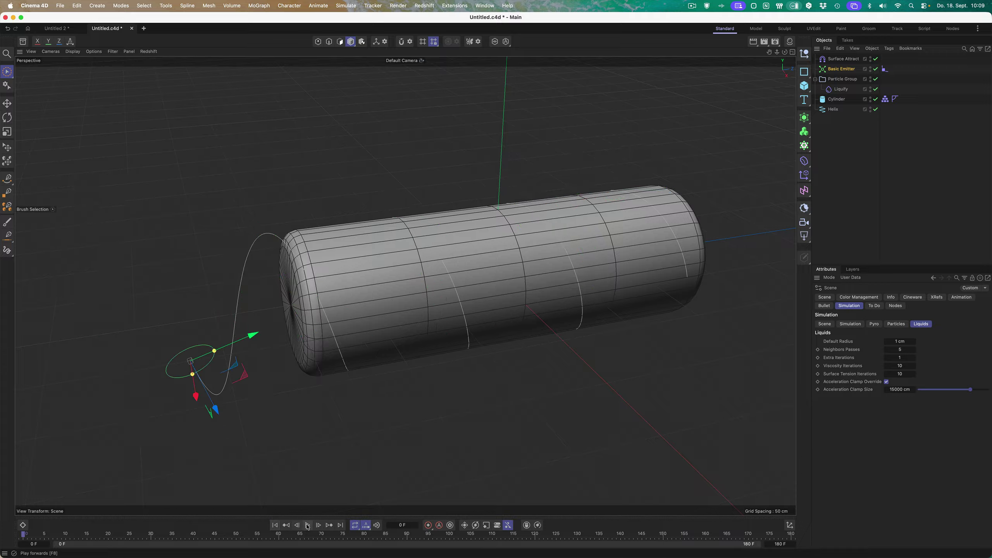
pyautogui.click(307, 525)
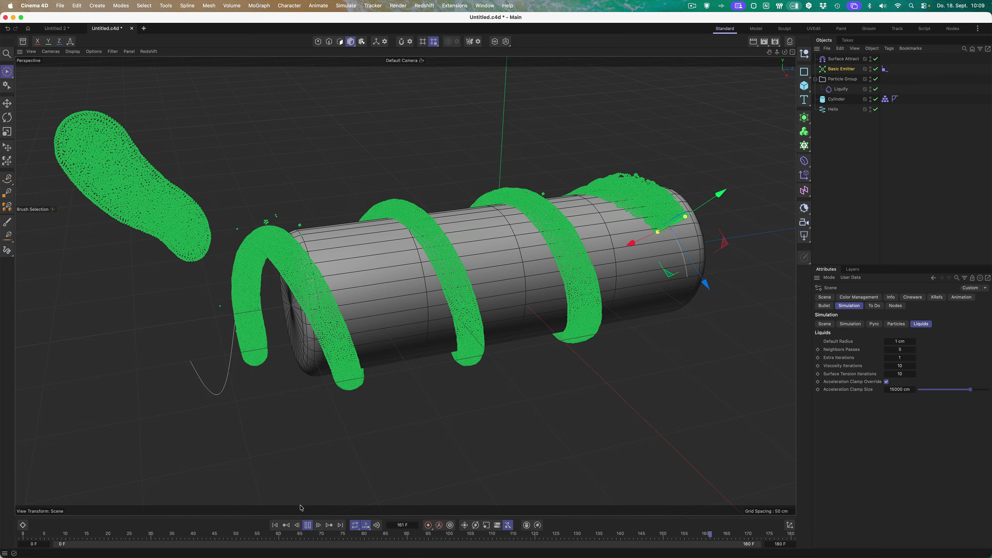
pyautogui.click(308, 526)
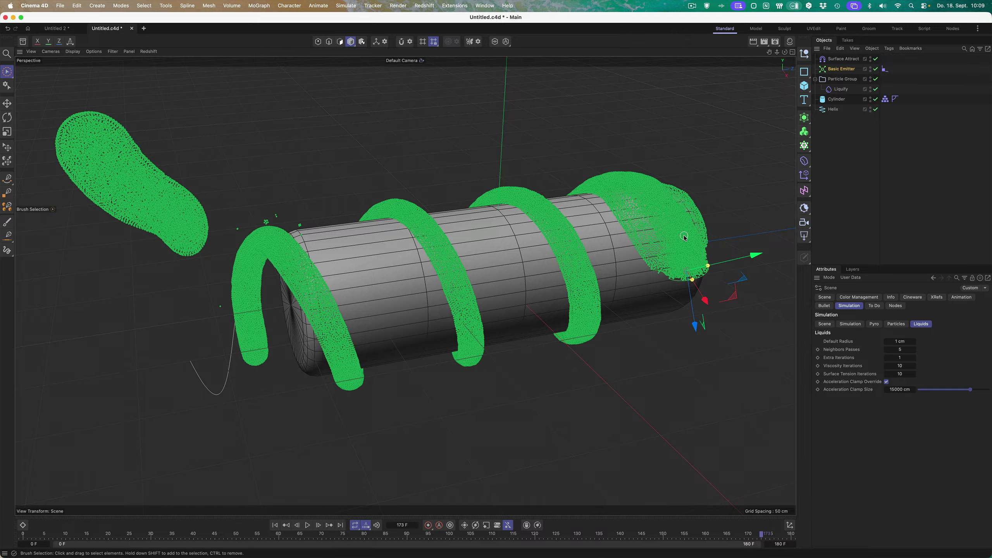
pyautogui.keyDown('alt'); pyautogui.moveTo(566, 254); pyautogui.dragTo(678, 227); pyautogui.keyUp('alt')
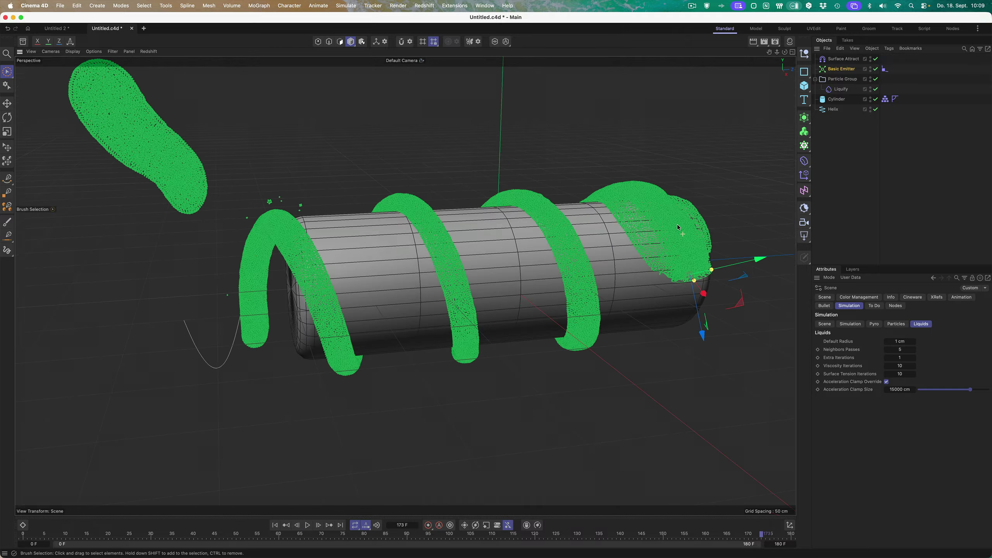
pyautogui.keyDown('alt'); pyautogui.moveTo(630, 292); pyautogui.dragTo(735, 243); pyautogui.keyUp('alt')
pyautogui.keyDown('alt'); pyautogui.moveTo(655, 308); pyautogui.dragTo(474, 228); pyautogui.keyUp('alt')
pyautogui.keyDown('alt'); pyautogui.moveTo(389, 225); pyautogui.dragTo(307, 230); pyautogui.keyUp('alt')
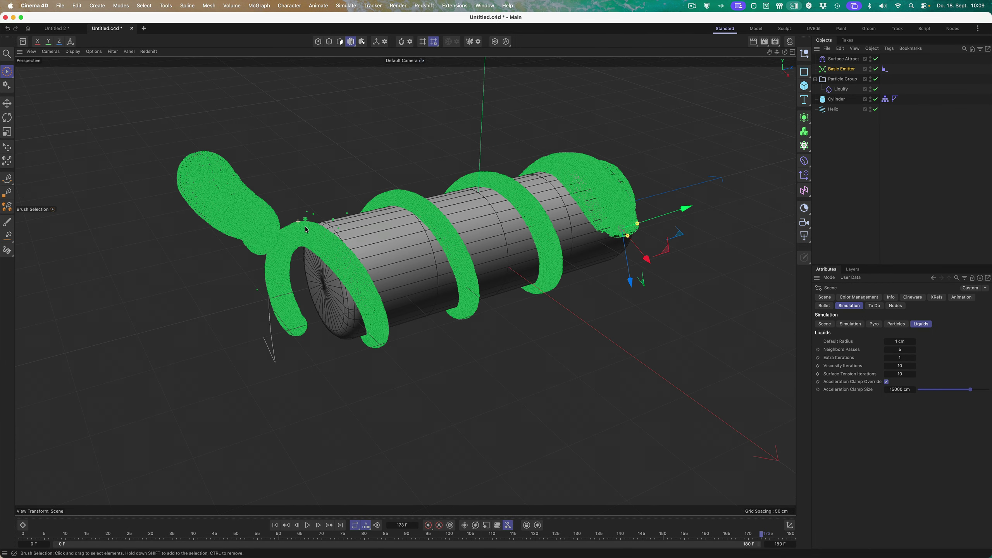
# - Add a Wind force to the scene, set its mode to Force, and test the simulation from the start
pyautogui.click(345, 6)
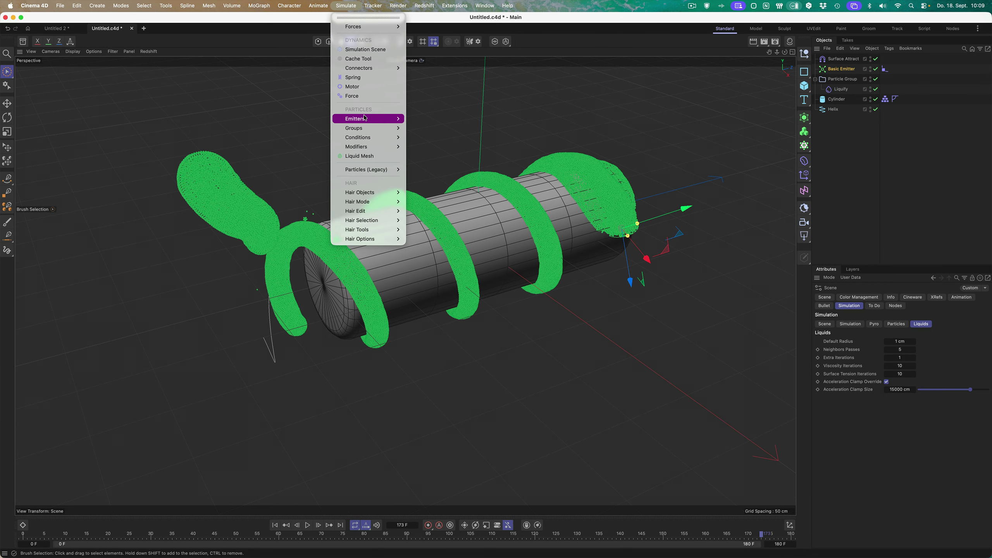
pyautogui.moveTo(365, 118)
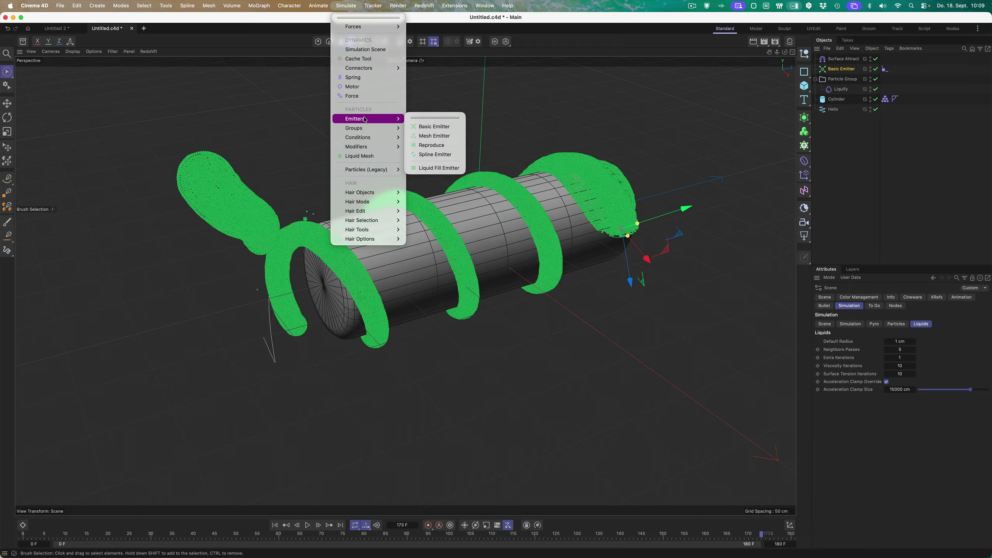
pyautogui.moveTo(367, 138)
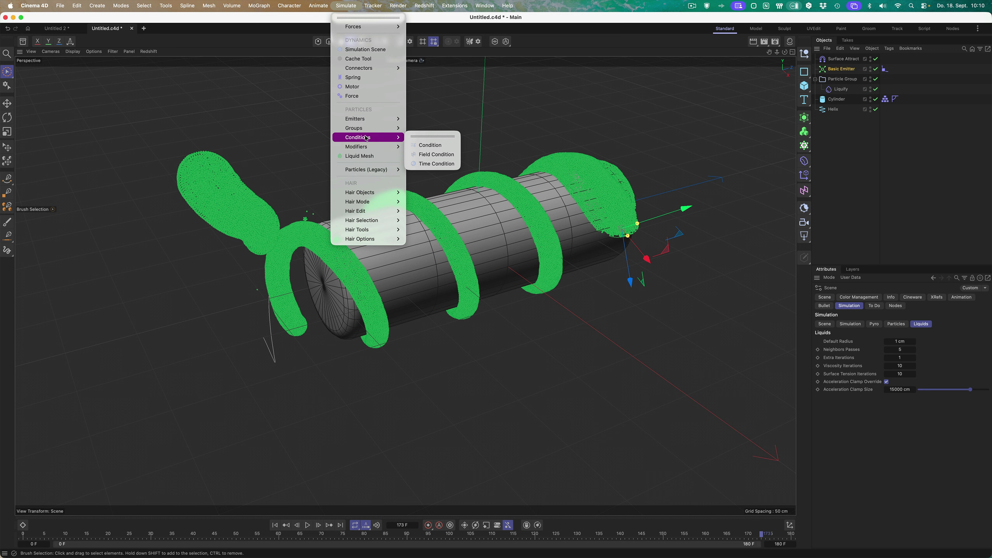
pyautogui.moveTo(371, 28)
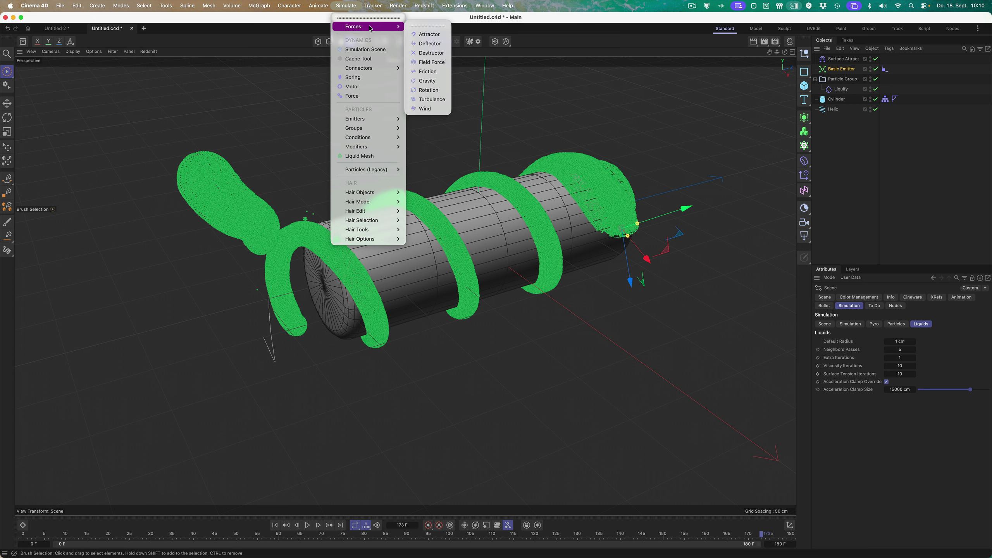
pyautogui.click(431, 111)
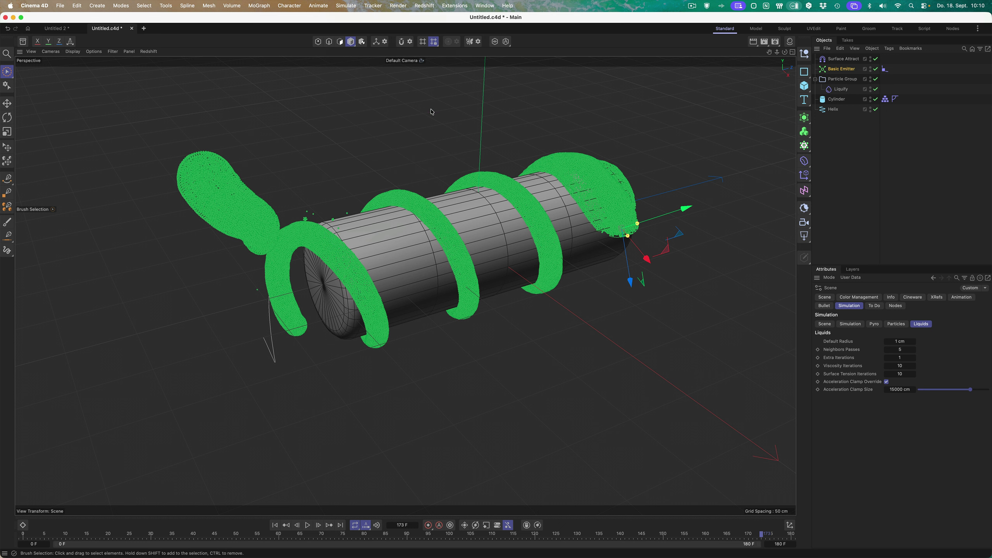
pyautogui.click(913, 349)
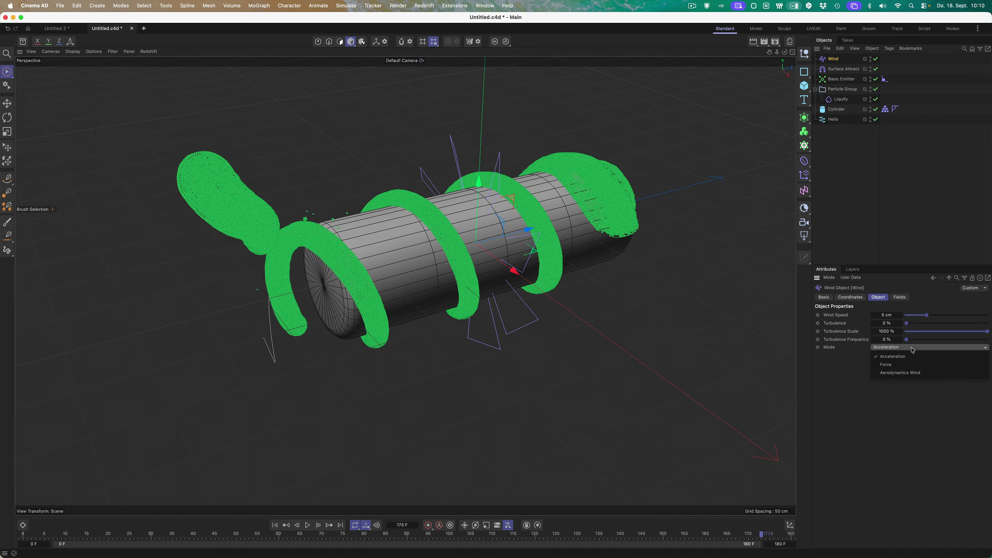
pyautogui.click(913, 364)
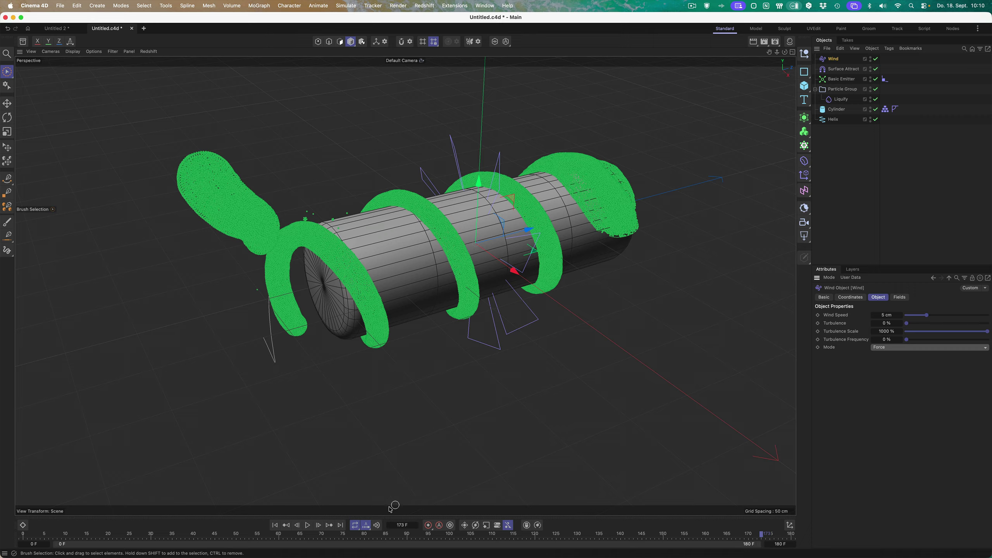
pyautogui.click(274, 525)
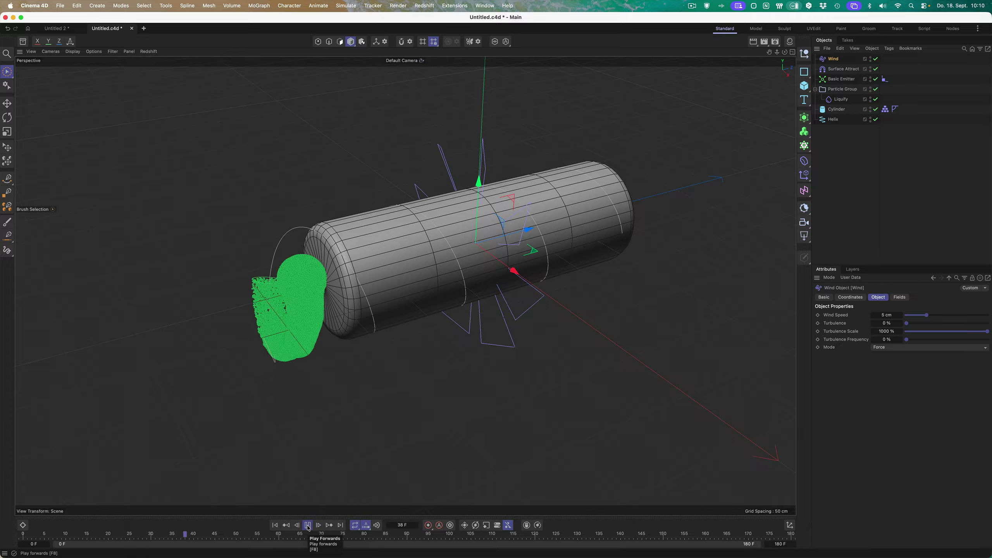
pyautogui.click(308, 526)
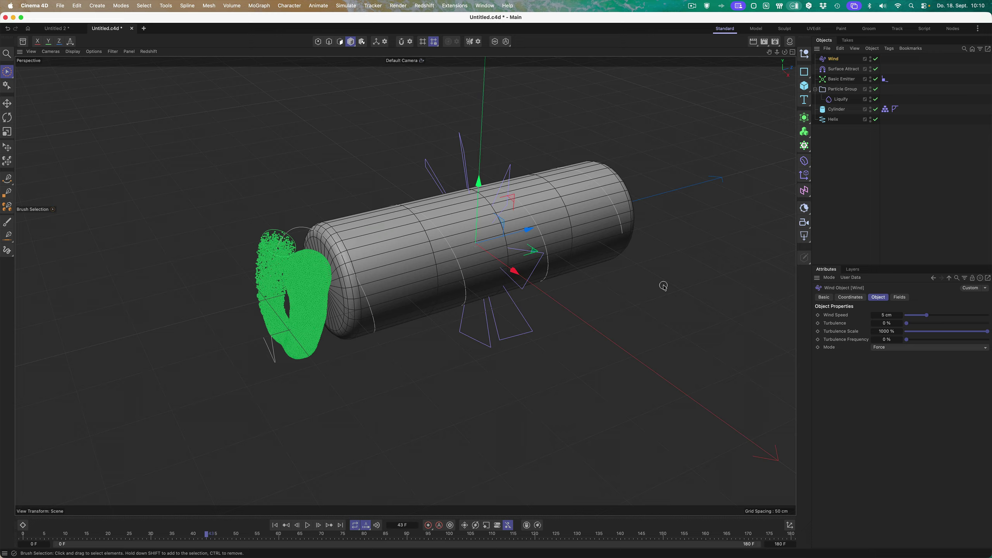
# - Rotate the Wind object about its vertical axis to face the opposite direction along the cylinder, and rerun the simulation
pyautogui.press('r')
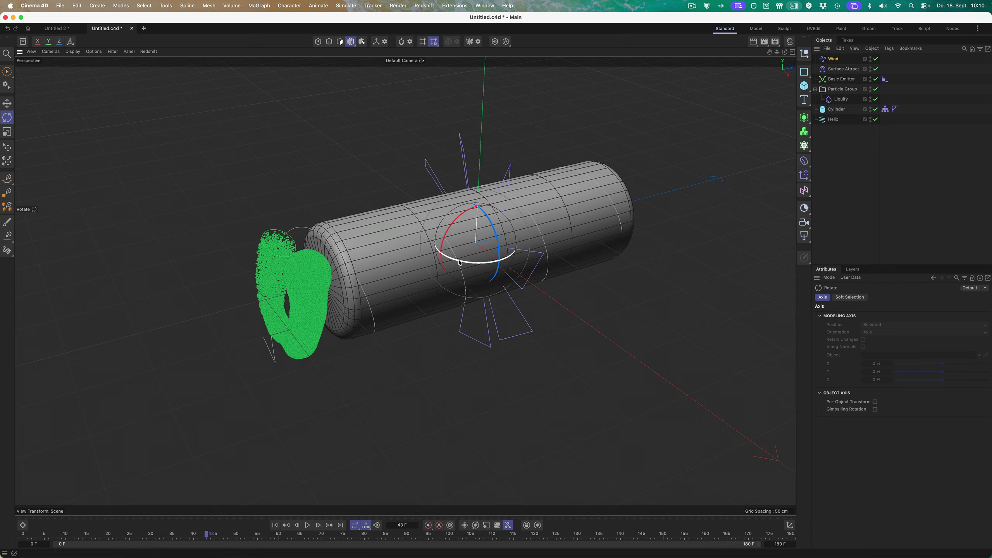
pyautogui.moveTo(451, 258); pyautogui.dragTo(591, 187)
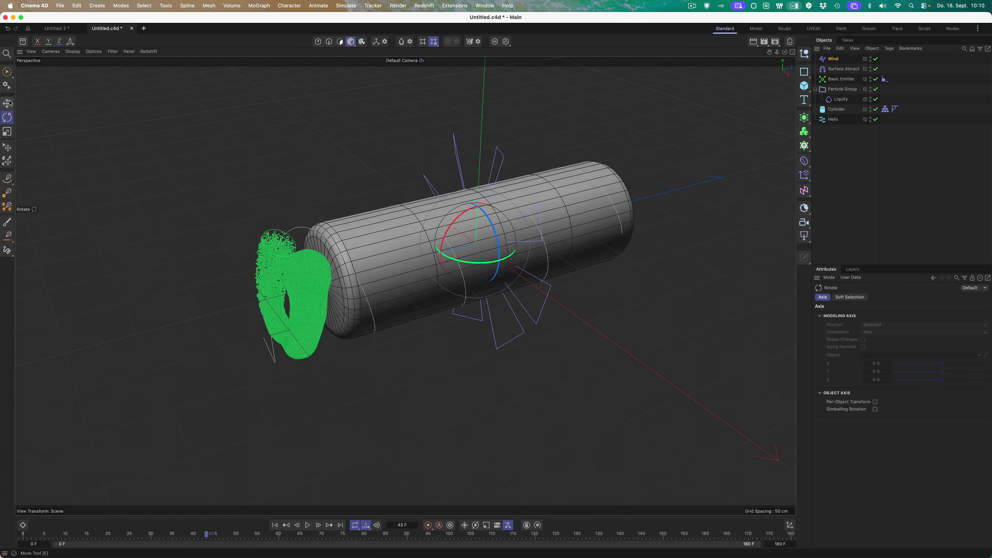
pyautogui.press('e')
pyautogui.click(276, 525)
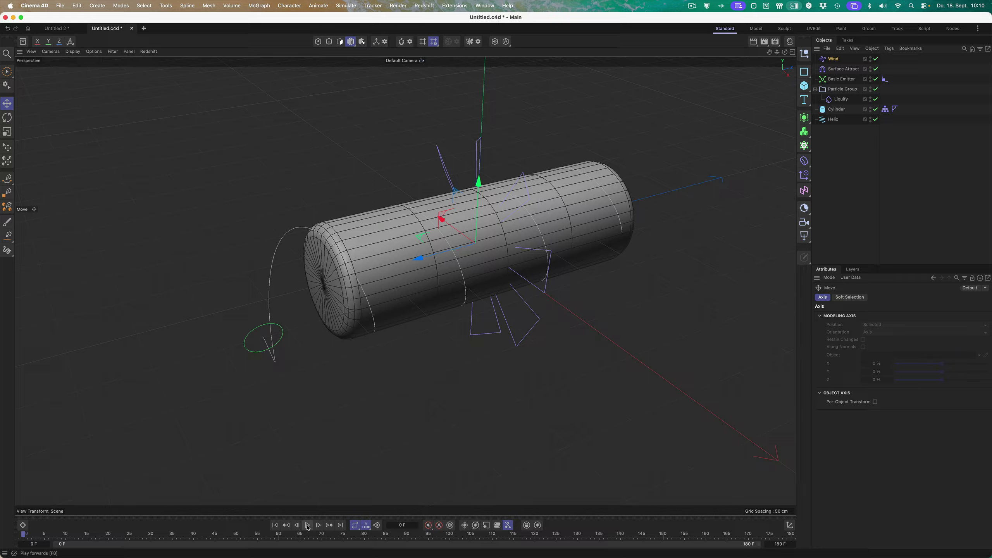
pyautogui.click(308, 525)
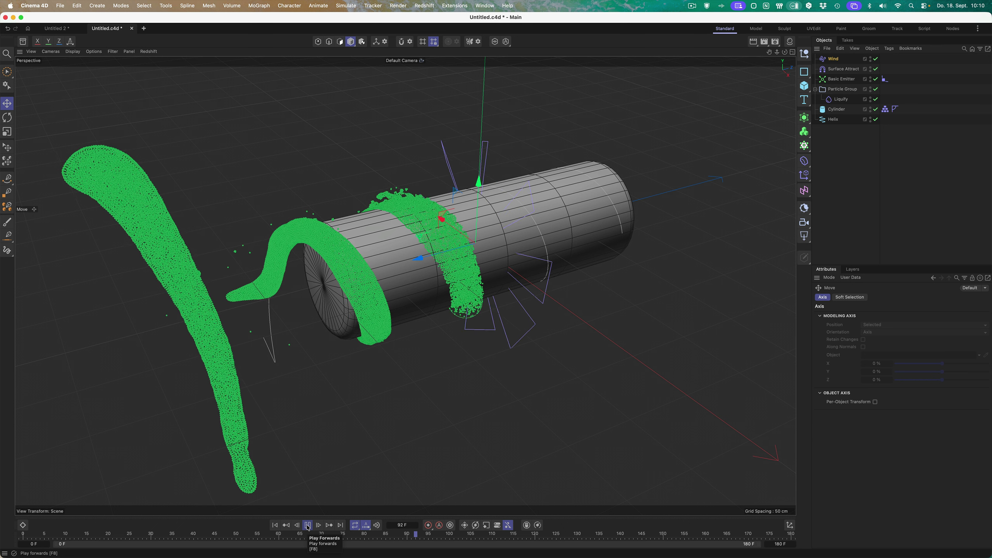
pyautogui.click(308, 525)
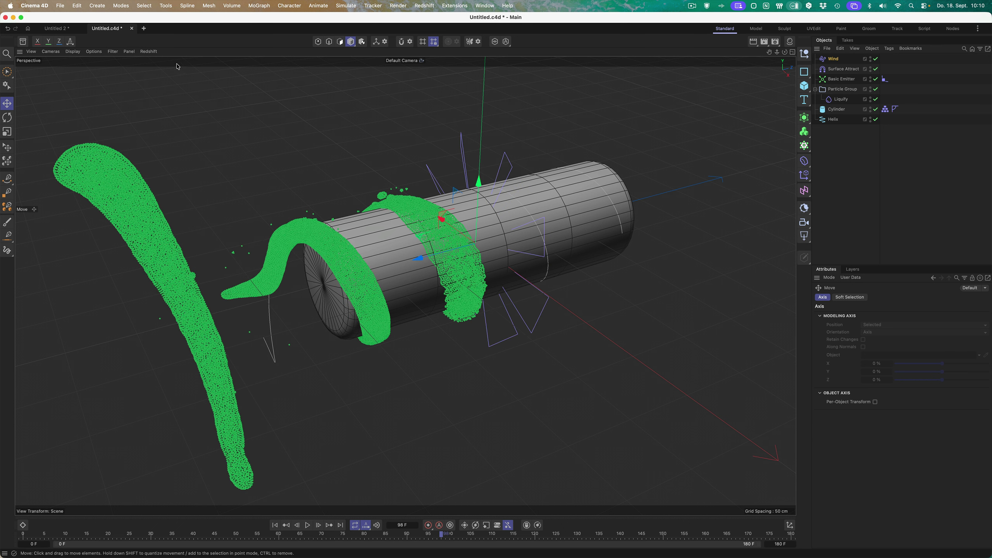
# - Add a Turbulence force with its strength set to 56.5 cm and its scale to 56.88 %
pyautogui.click(346, 6)
pyautogui.moveTo(371, 26)
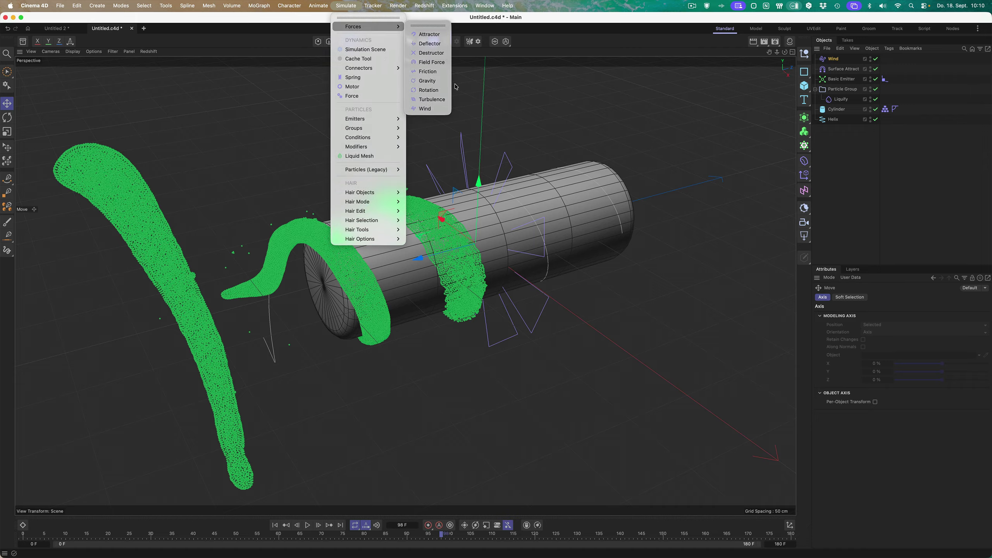
pyautogui.click(440, 103)
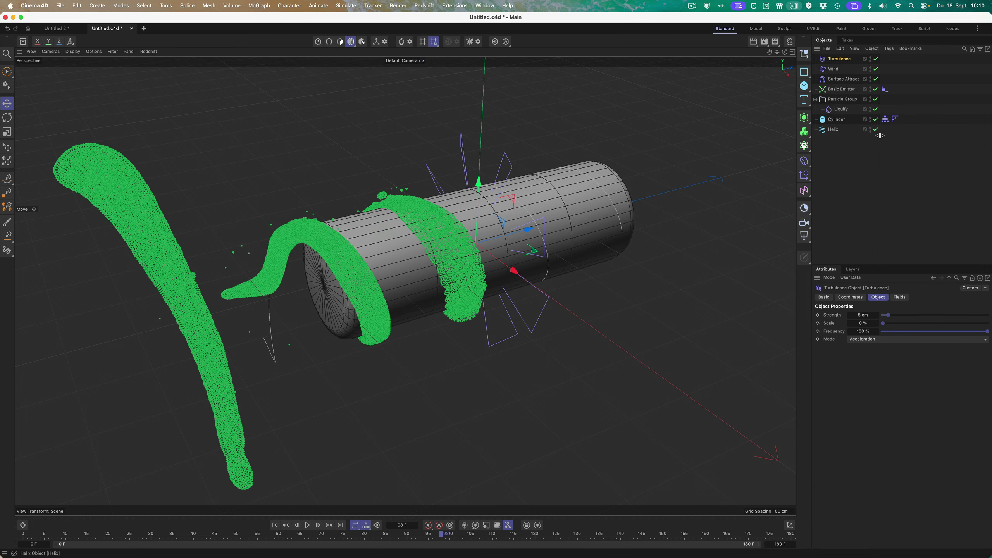
pyautogui.click(943, 323)
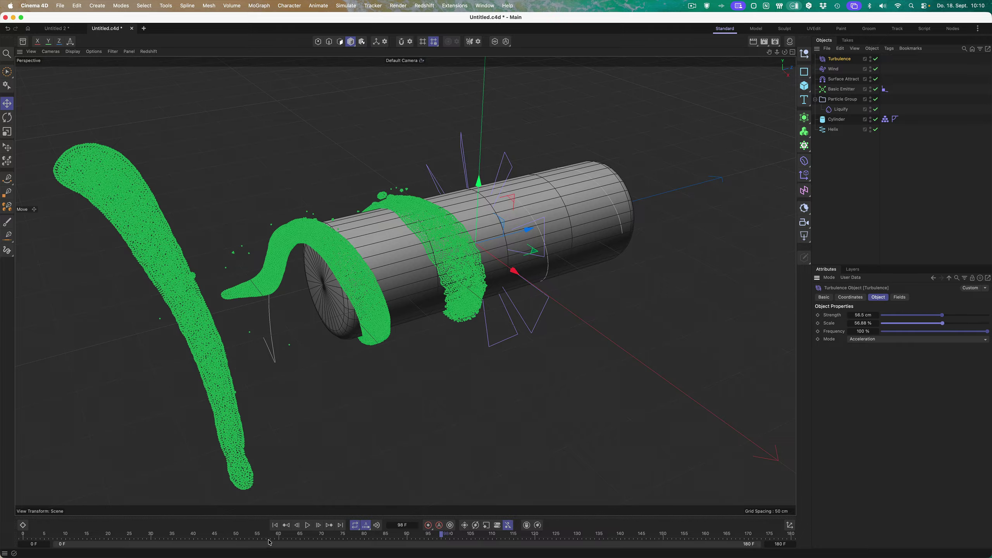
# - Replay the simulation from the start, pause it near frame 122 and inspect the liquid around the cylinder from different sides
pyautogui.click(274, 524)
pyautogui.keyDown('alt'); pyautogui.moveTo(411, 358); pyautogui.dragTo(442, 348); pyautogui.keyUp('alt')
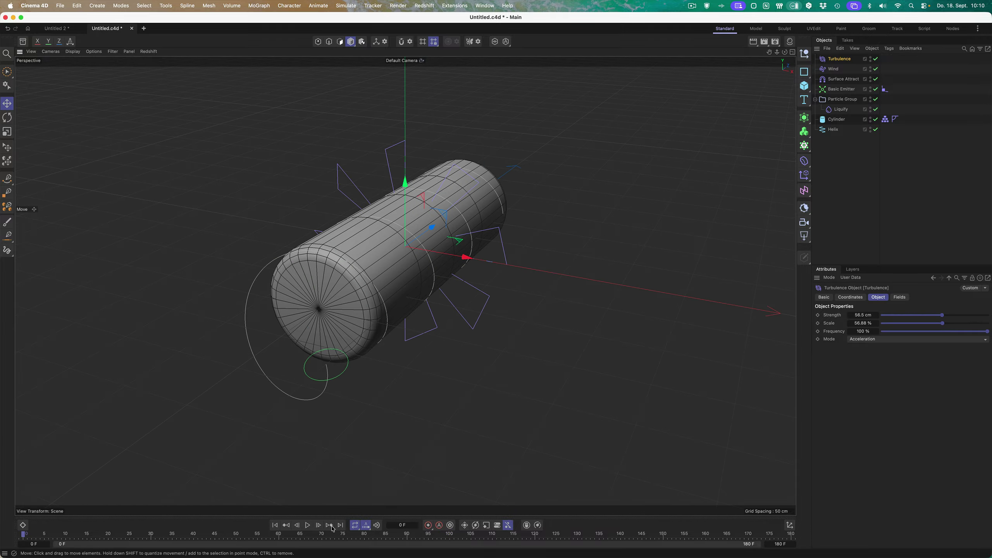
pyautogui.click(308, 525)
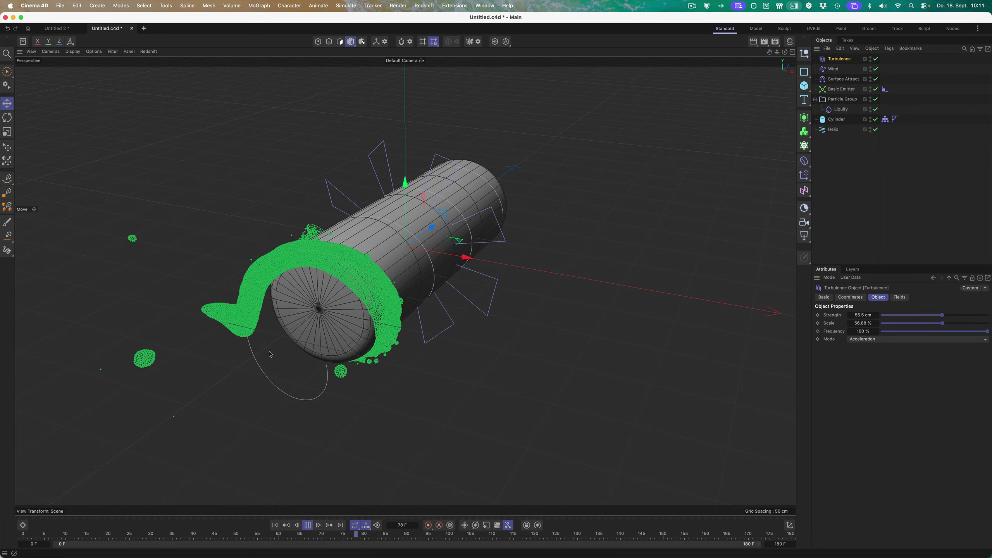
pyautogui.keyDown('alt'); pyautogui.moveTo(308, 346); pyautogui.dragTo(393, 261); pyautogui.keyUp('alt')
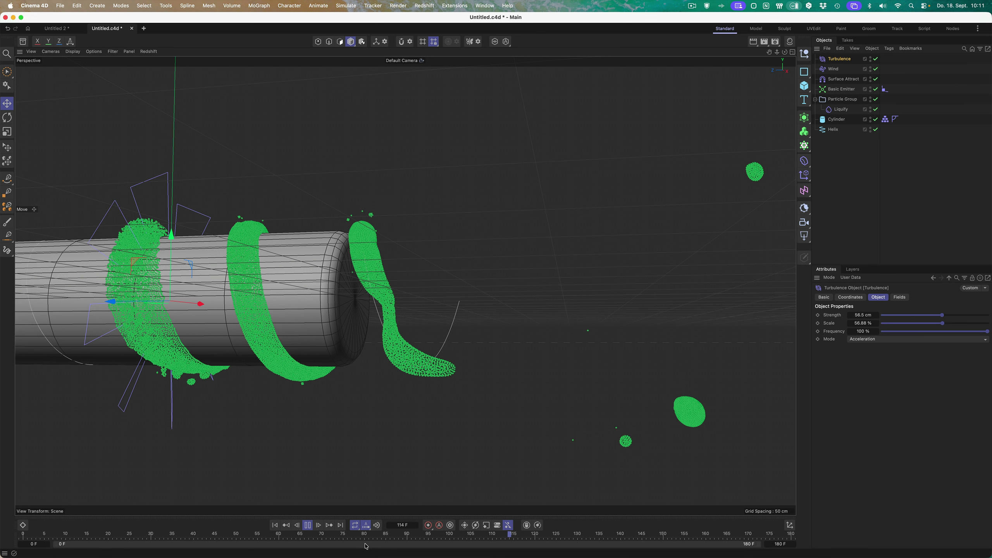
pyautogui.click(308, 527)
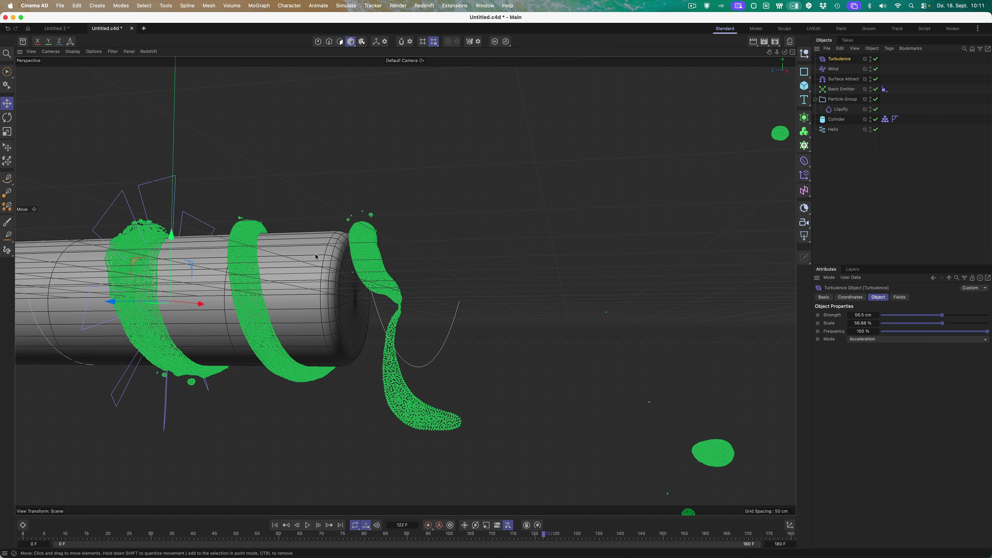
pyautogui.keyDown('alt'); pyautogui.moveTo(405, 266); pyautogui.dragTo(185, 296); pyautogui.keyUp('alt')
pyautogui.keyDown('alt'); pyautogui.moveTo(695, 277); pyautogui.dragTo(623, 262, button='right'); pyautogui.keyUp('alt')
pyautogui.keyDown('alt'); pyautogui.moveTo(623, 261); pyautogui.dragTo(526, 253, button='middle'); pyautogui.keyUp('alt')
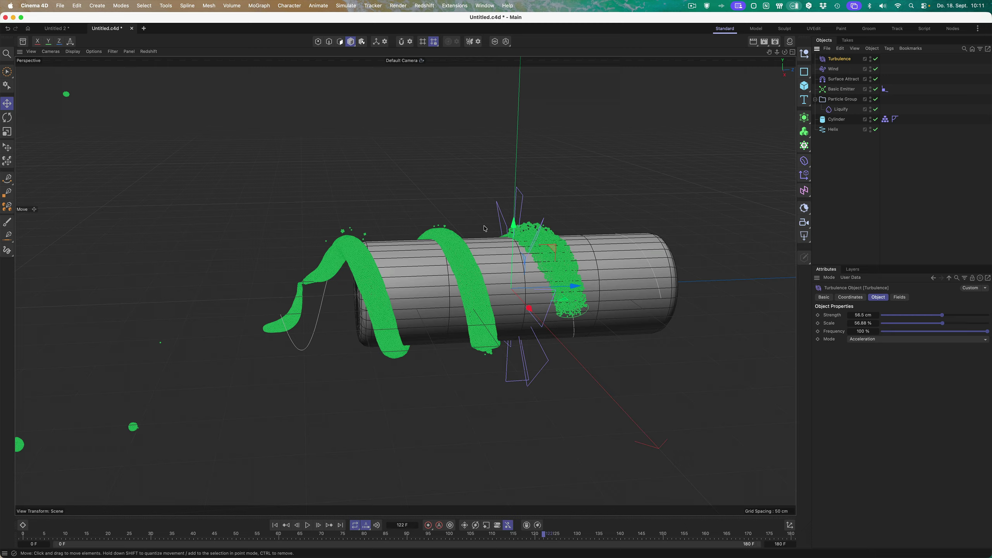
# - Group the Turbulence and Wind forces under a new null named FORCES
pyautogui.click(840, 68)
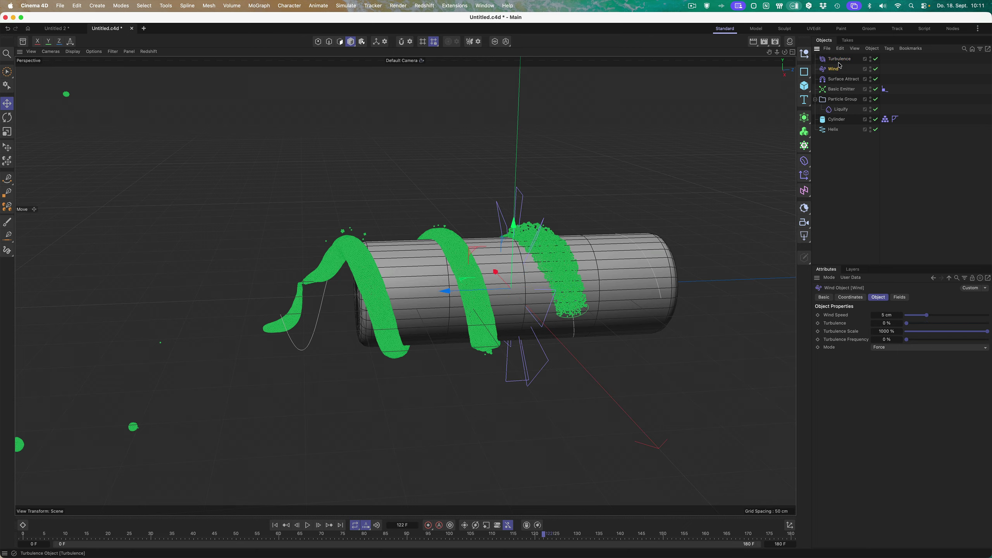
pyautogui.click(840, 60)
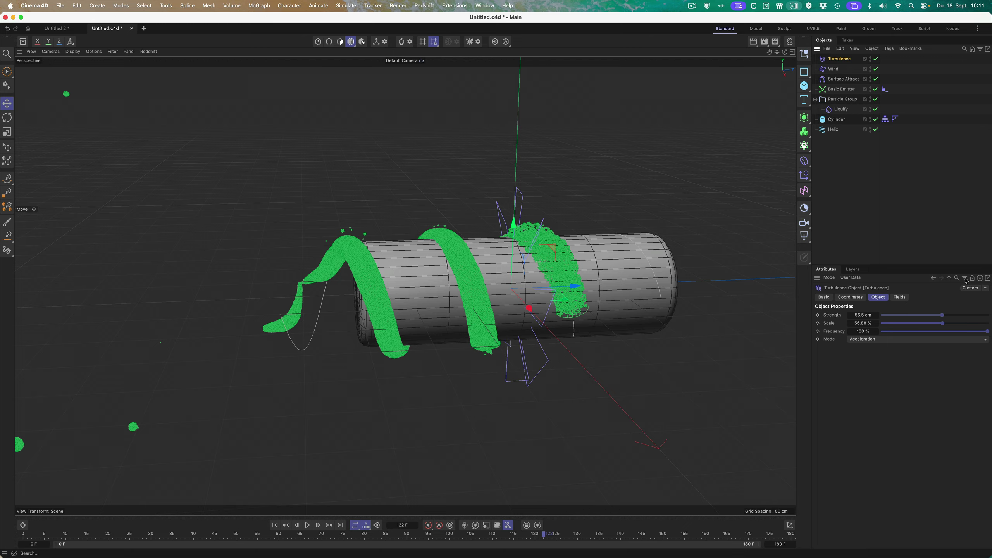
pyautogui.click(900, 298)
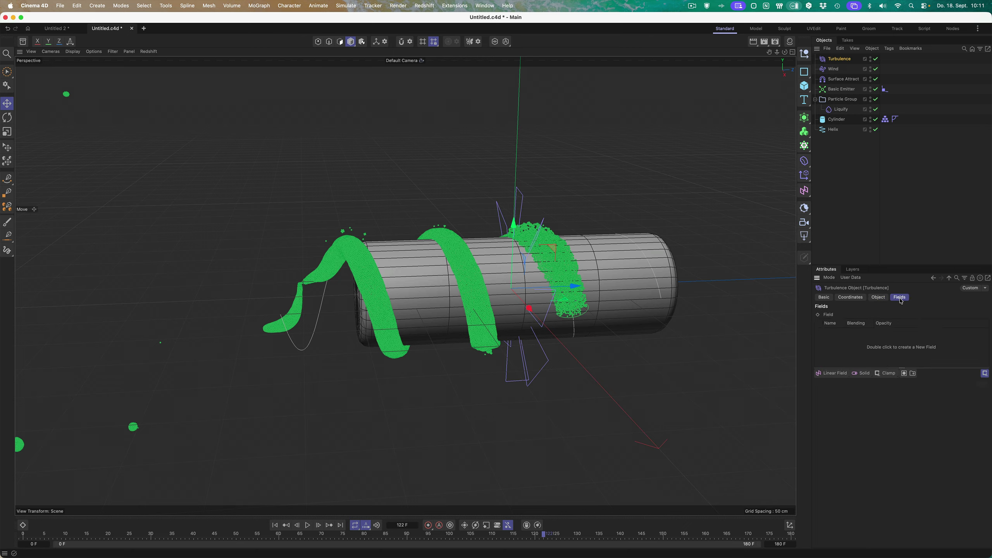
pyautogui.click(835, 69)
pyautogui.click(805, 55)
pyautogui.doubleClick(835, 59)
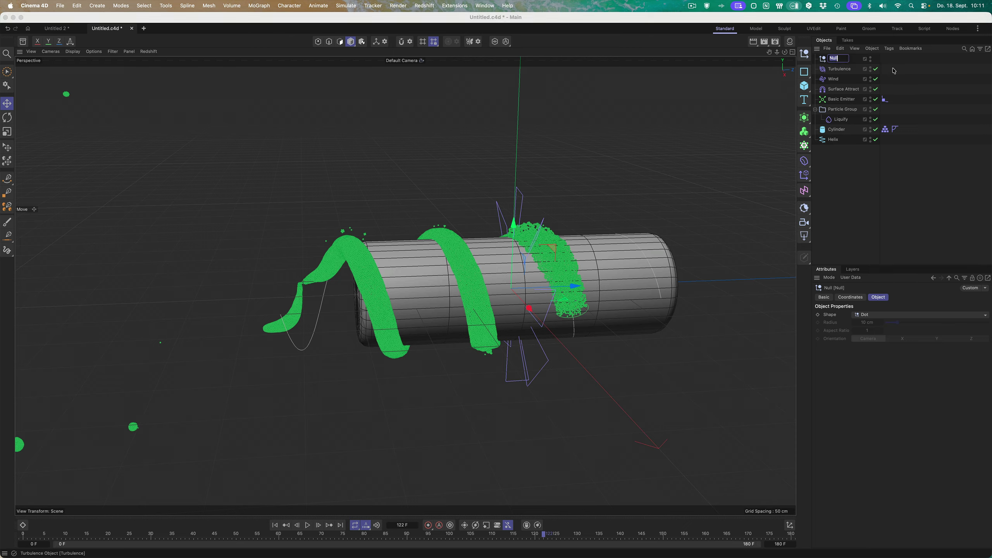
pyautogui.write('FORCES')
pyautogui.press('Return')
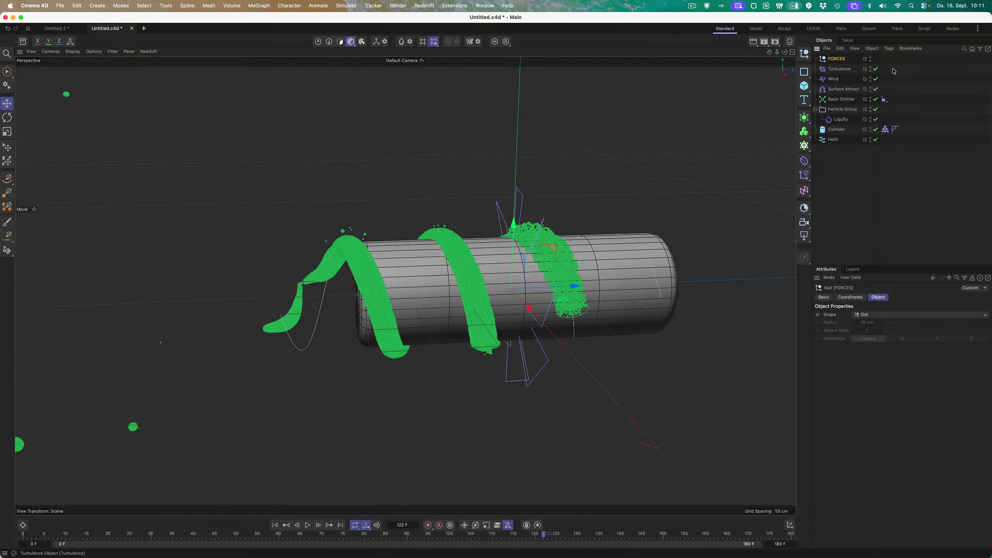
pyautogui.moveTo(836, 71)
pyautogui.mouseDown()
pyautogui.moveTo(828, 79)
pyautogui.moveTo(840, 59)
pyautogui.mouseUp()
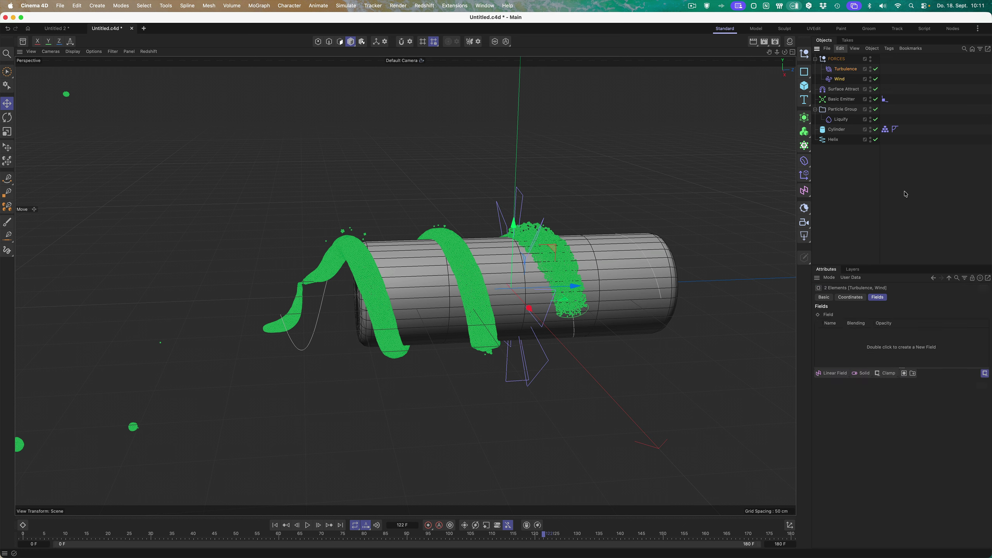
# - Add a Linear Field inside the FORCES null, with its direction set to -Z and its length to 50 cm
pyautogui.click(805, 191)
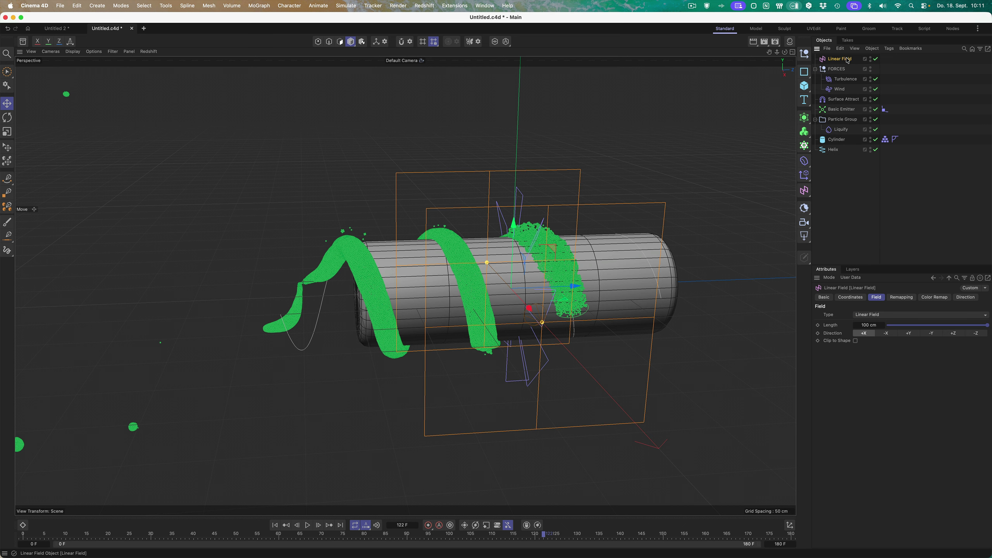
pyautogui.moveTo(848, 60); pyautogui.dragTo(865, 96)
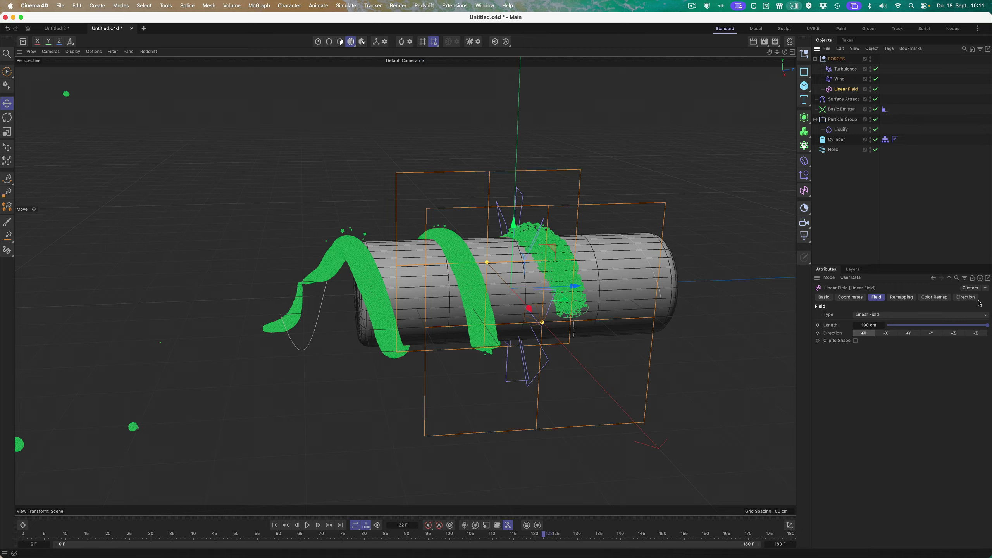
pyautogui.click(977, 333)
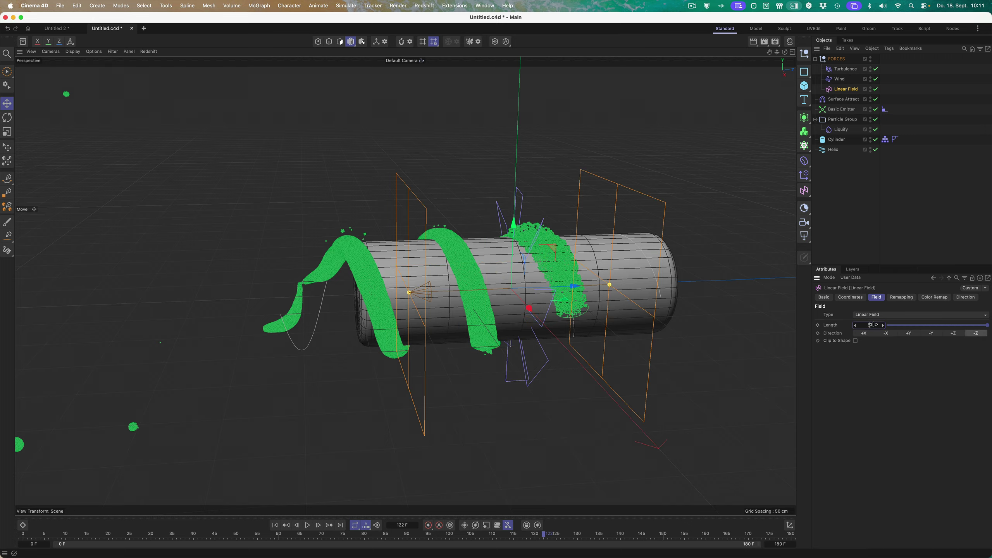
pyautogui.moveTo(870, 325); pyautogui.dragTo(872, 325)
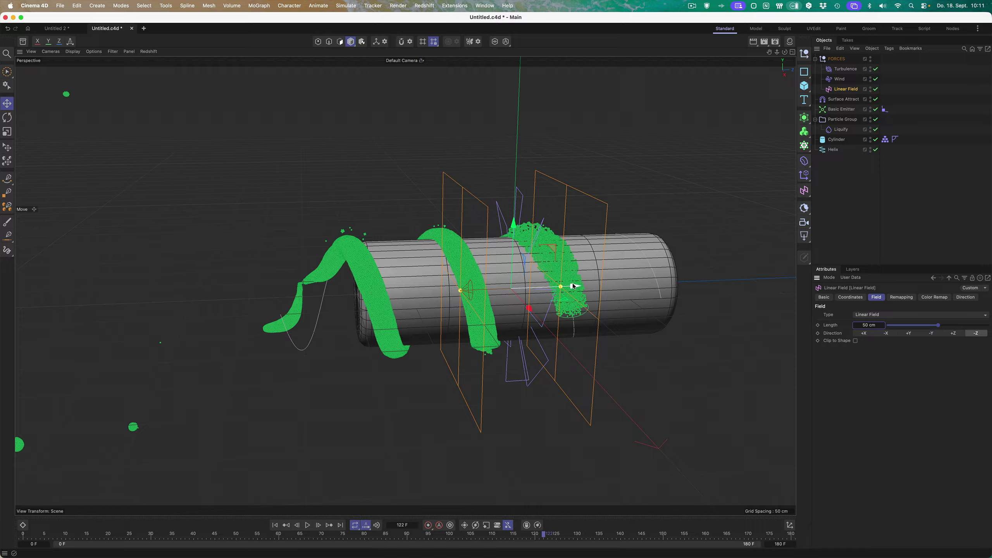
# - Move the Linear Field along the cylinder's axis until it sits just outside the end where the helix begins
pyautogui.moveTo(573, 287); pyautogui.dragTo(376, 289)
pyautogui.keyDown('alt'); pyautogui.moveTo(464, 290); pyautogui.dragTo(450, 277); pyautogui.keyUp('alt')
pyautogui.moveTo(384, 299); pyautogui.dragTo(376, 300)
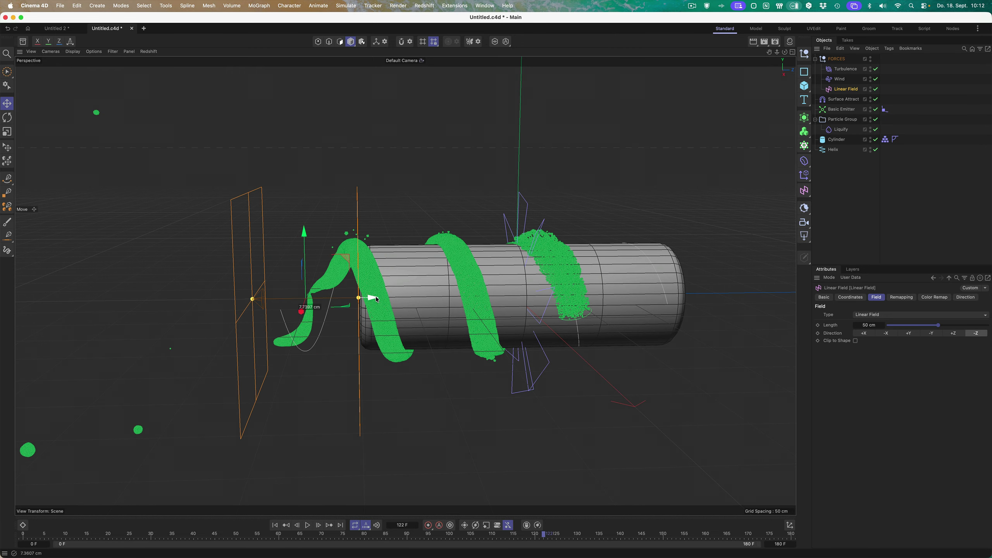
# - Assign the Linear Field as the falloff field of both the Turbulence and the Wind force
pyautogui.click(843, 70)
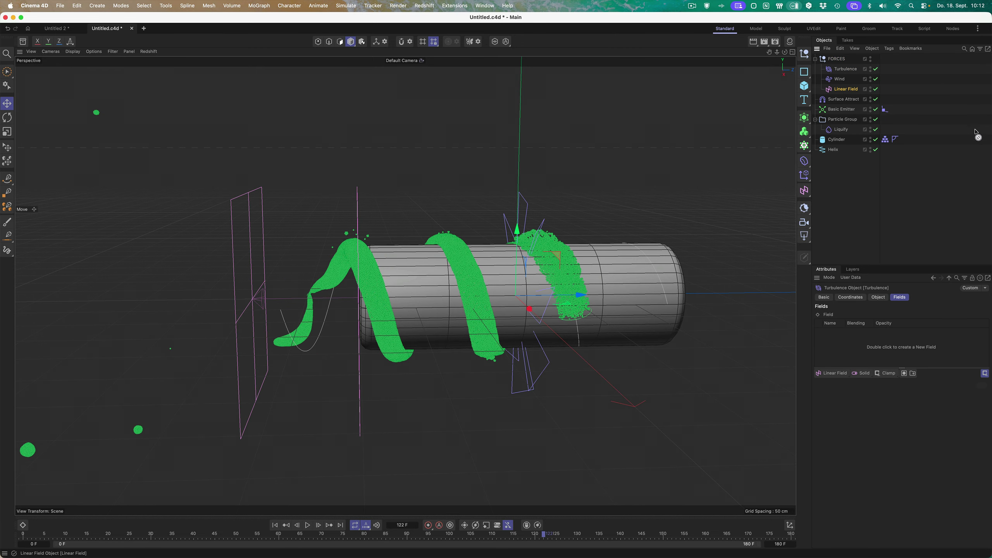
pyautogui.moveTo(975, 132); pyautogui.dragTo(844, 348)
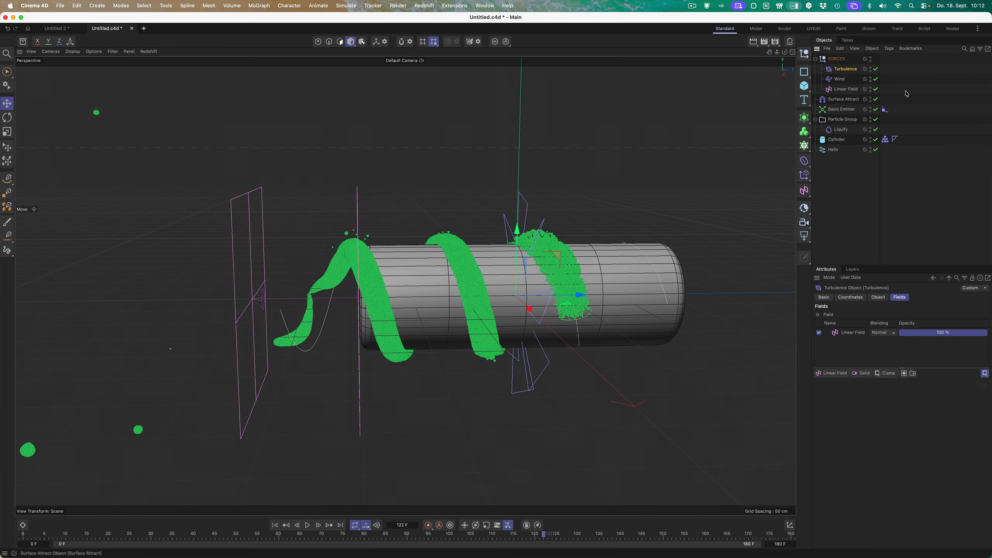
pyautogui.click(843, 80)
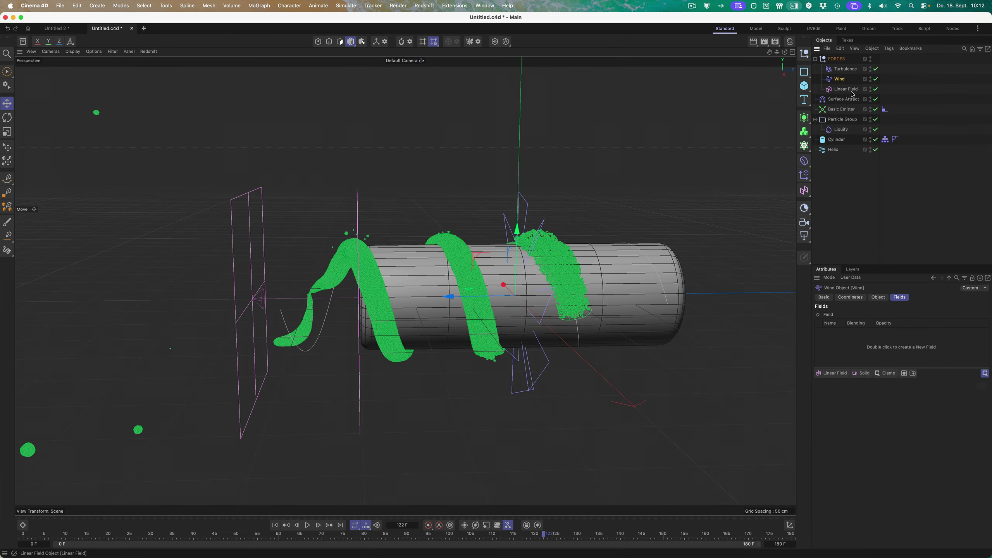
pyautogui.moveTo(867, 341); pyautogui.dragTo(867, 342)
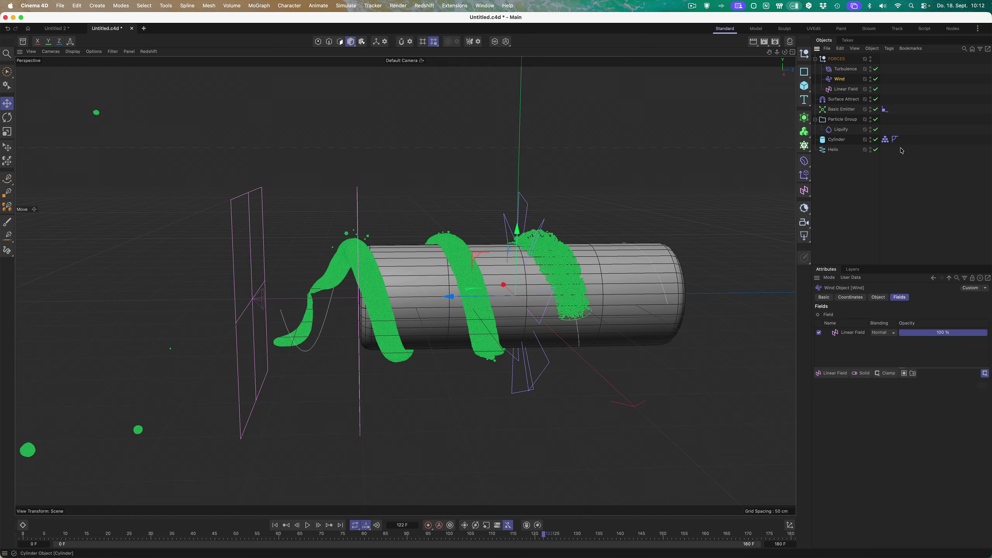
# - Replay the simulation from the start, pause it near frame 77 and inspect the liquid at the cylinder's end from several angles
pyautogui.click(275, 524)
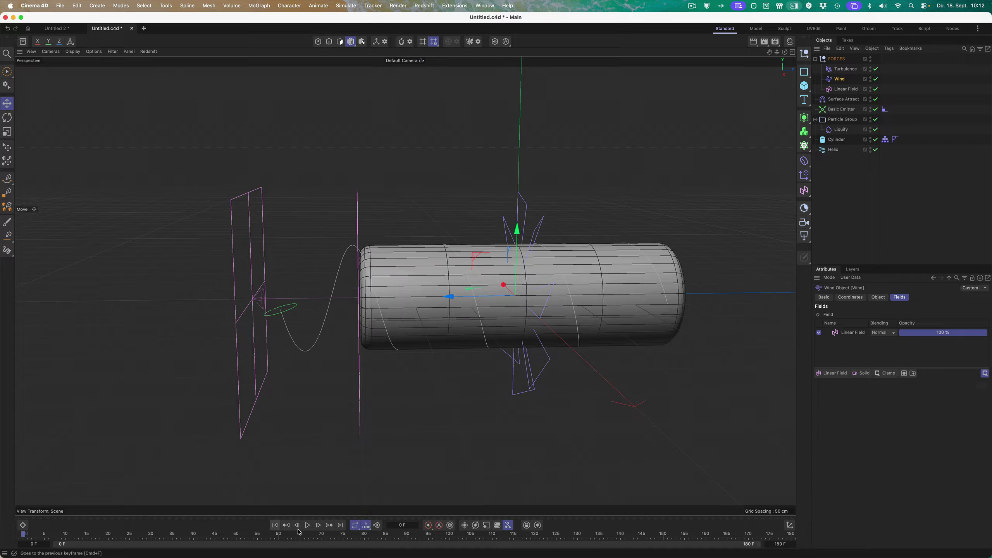
pyautogui.click(307, 525)
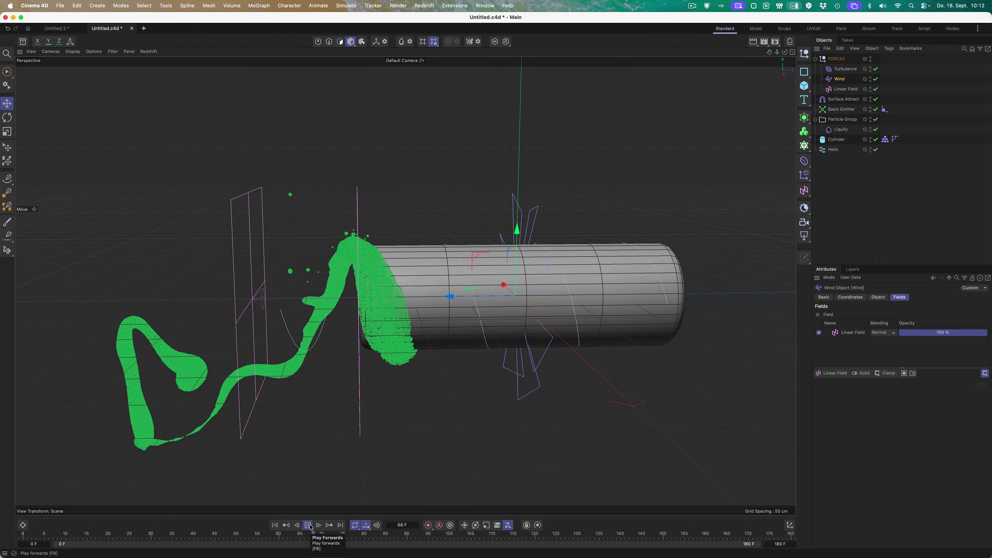
pyautogui.click(307, 525)
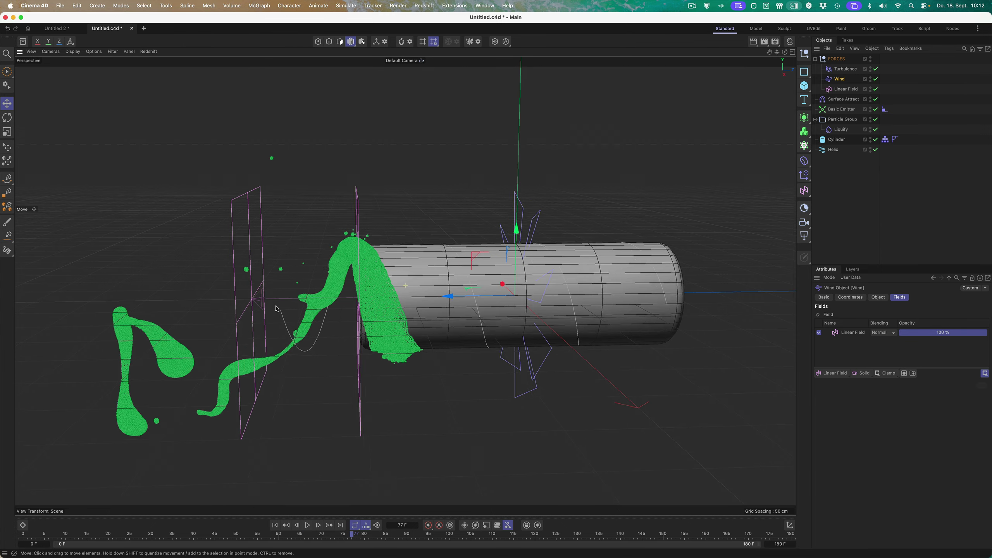
pyautogui.keyDown('alt'); pyautogui.moveTo(344, 450); pyautogui.dragTo(293, 301); pyautogui.keyUp('alt')
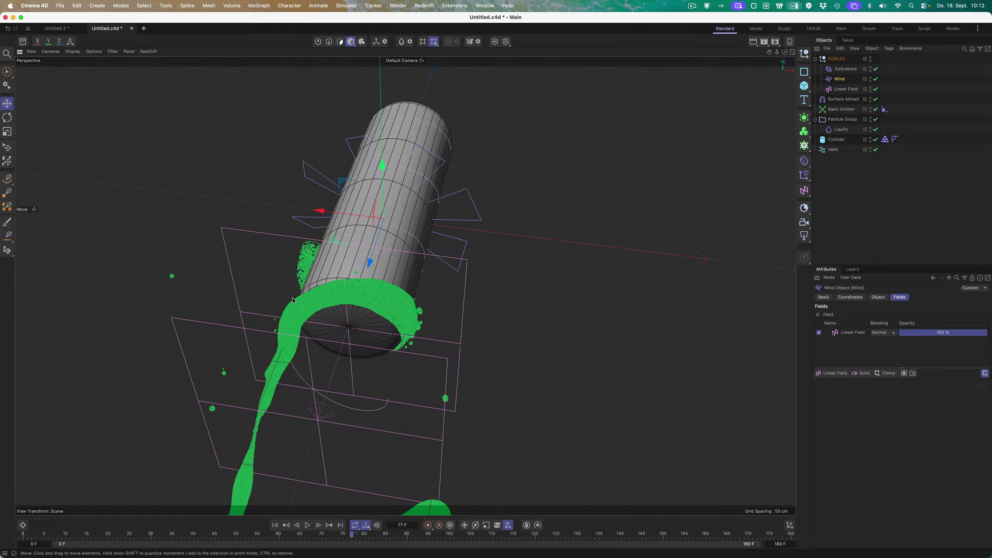
pyautogui.moveTo(435, 361)
pyautogui.keyDown('alt'); pyautogui.mouseDown()
pyautogui.moveTo(490, 481)
pyautogui.moveTo(339, 348)
pyautogui.moveTo(362, 387)
pyautogui.moveTo(442, 350)
pyautogui.mouseUp(); pyautogui.keyUp('alt')
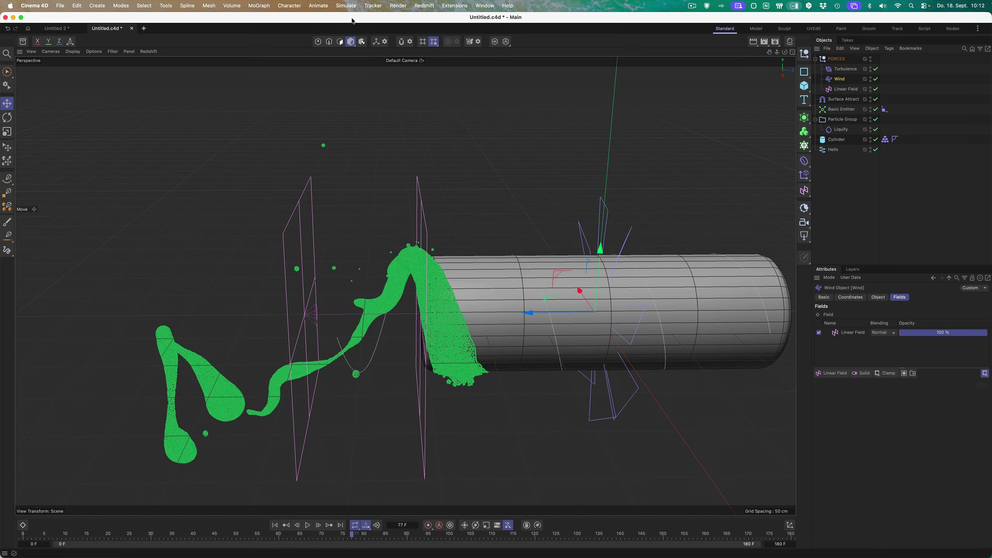
# - Add a Time Condition to the scene, and run the simulation from the start to about frame 62
pyautogui.click(345, 5)
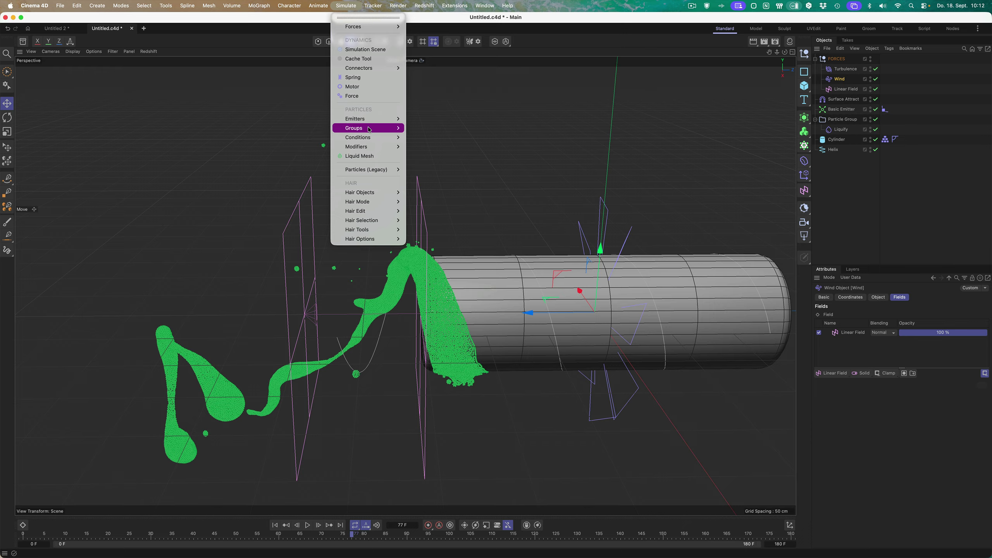
pyautogui.moveTo(369, 139)
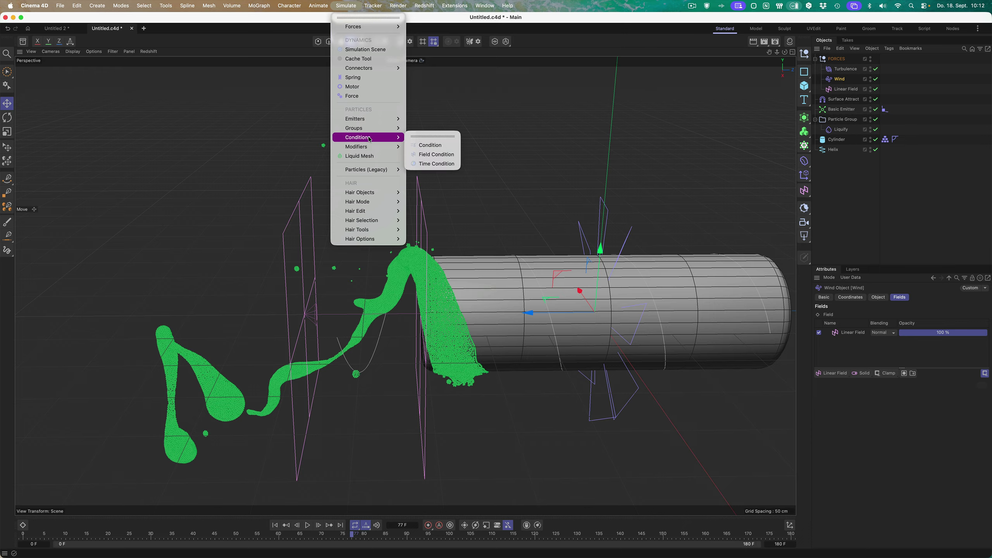
pyautogui.click(433, 164)
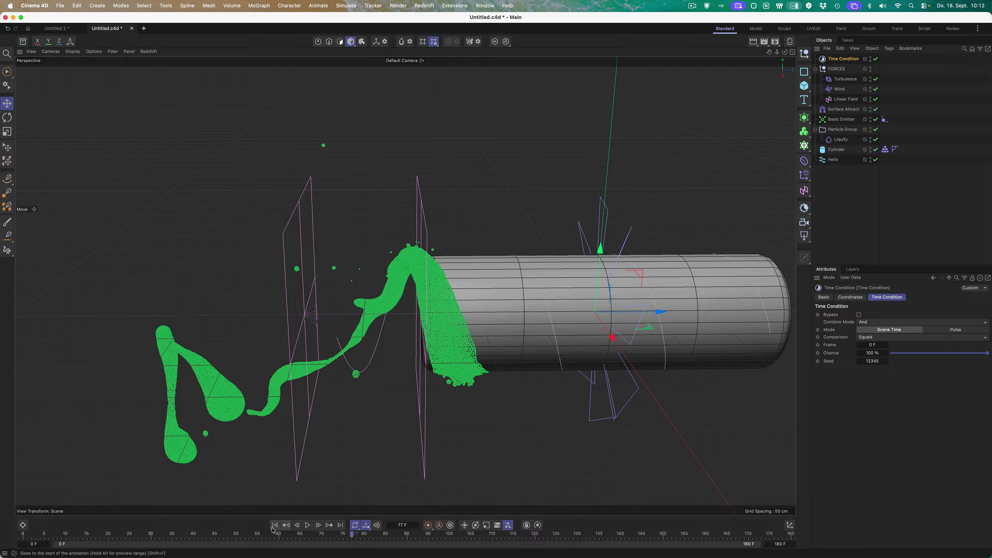
pyautogui.click(286, 524)
pyautogui.click(308, 526)
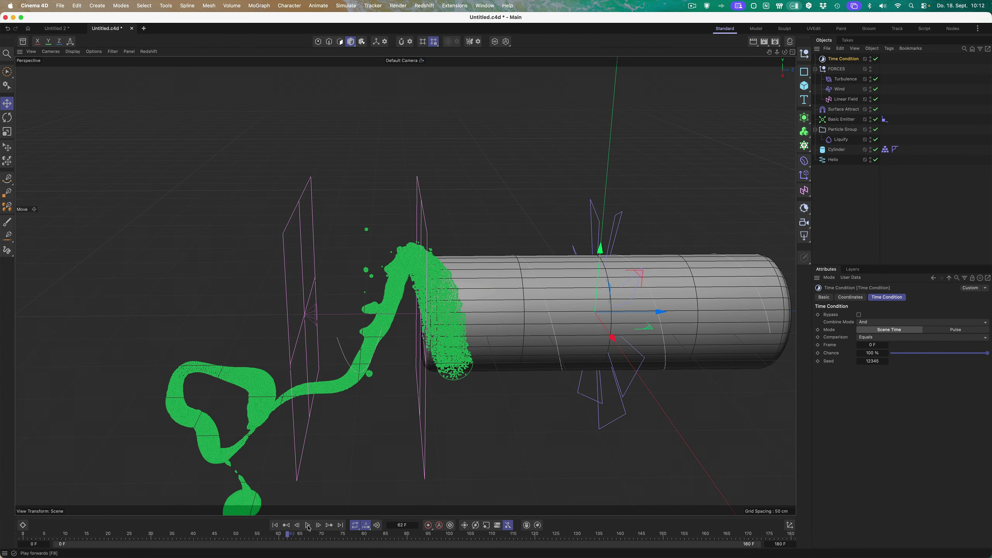
pyautogui.press('space')
# - Set the Time Condition's comparison to Outside Range with an upper limit of frame 45
pyautogui.click(883, 337)
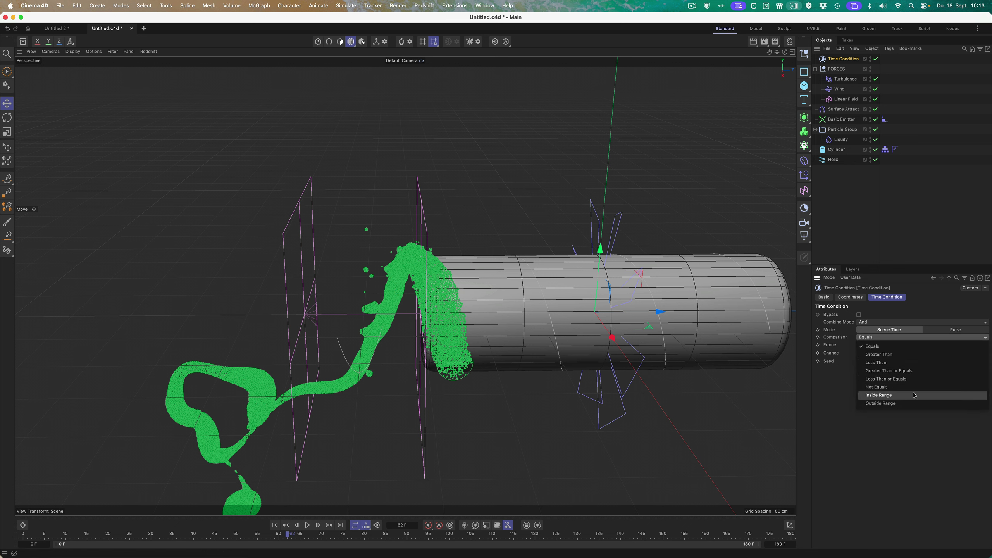
pyautogui.click(914, 404)
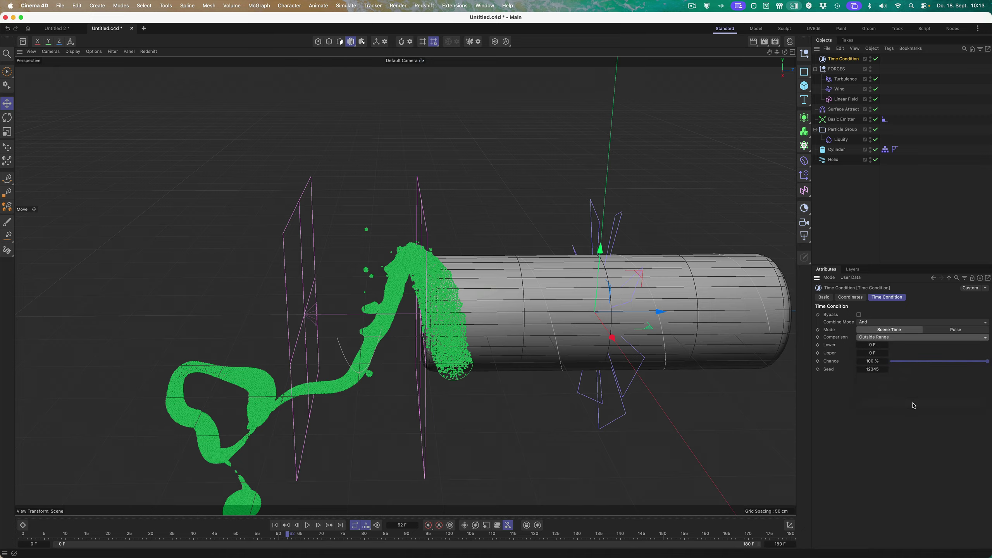
pyautogui.click(877, 354)
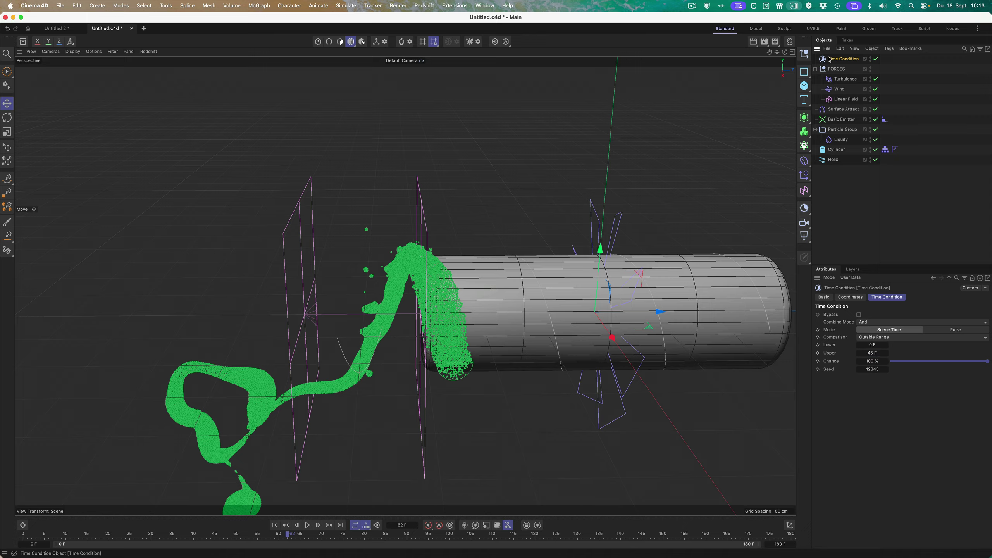
# - Add a Field Condition and nest it under the Time Condition
pyautogui.click(353, 5)
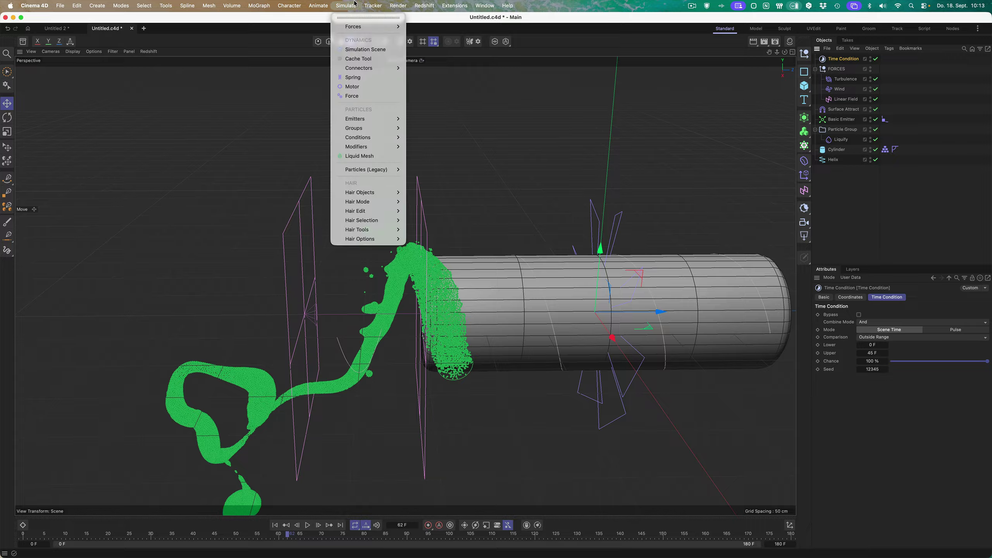
pyautogui.moveTo(371, 137)
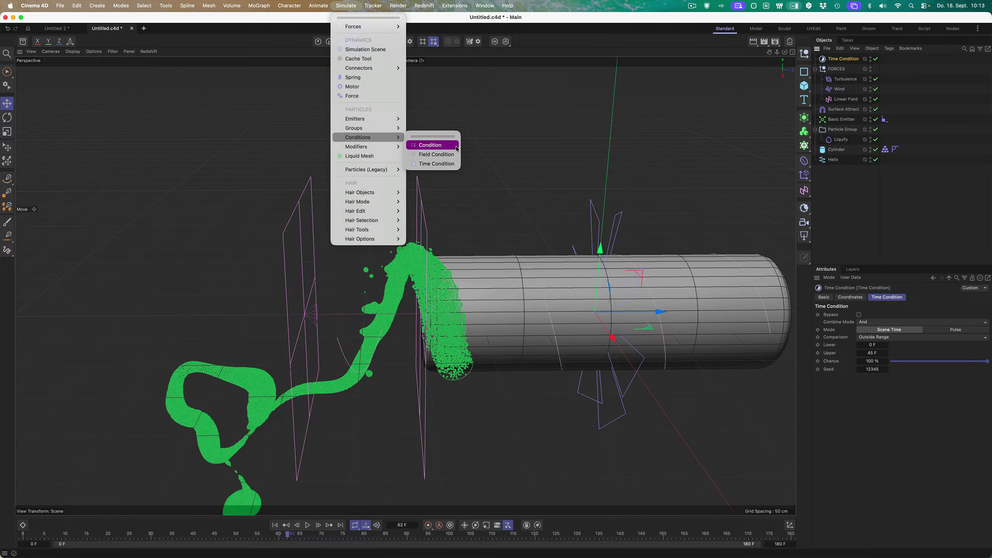
pyautogui.click(436, 154)
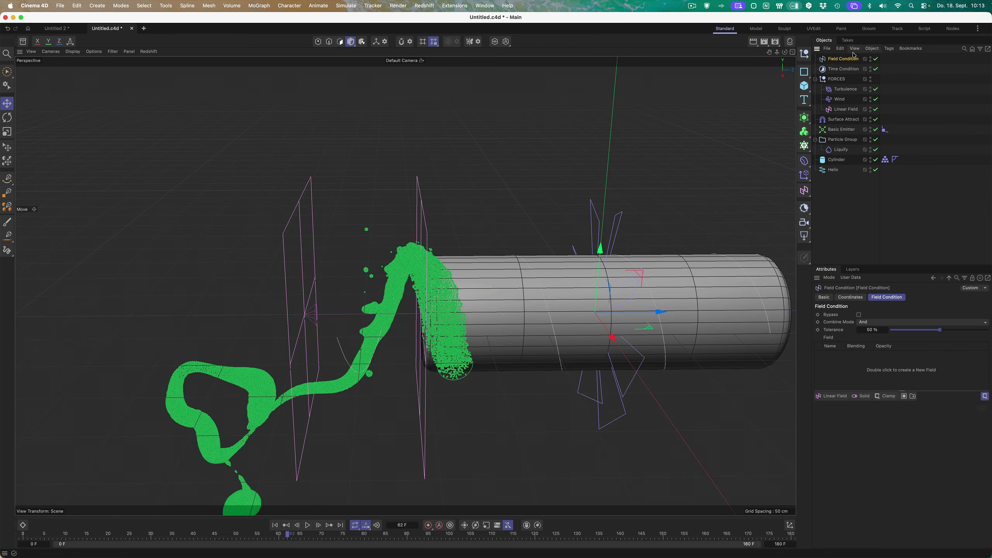
pyautogui.moveTo(866, 75); pyautogui.dragTo(860, 74)
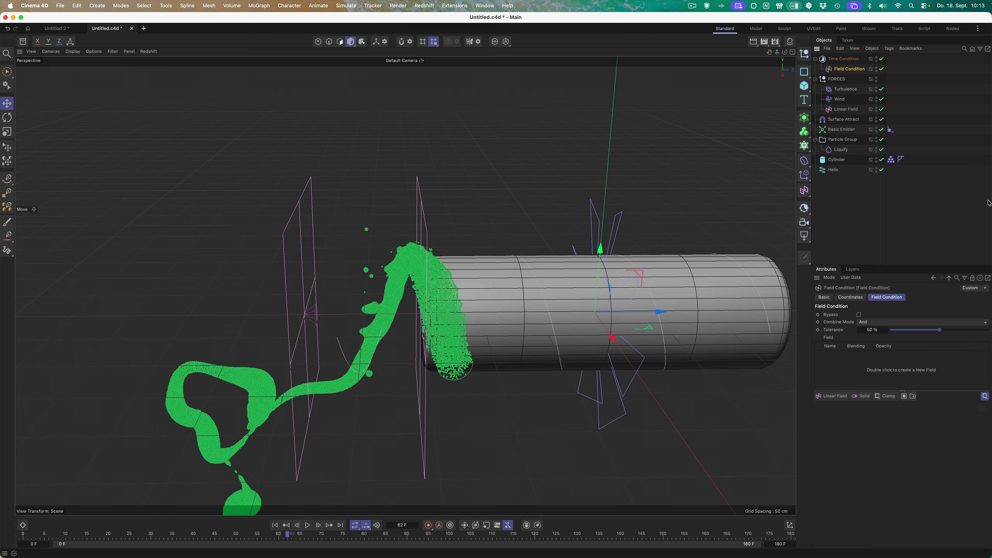
# - Give the Field Condition a Linear Field with direction -Z and length 50 cm, moved about 148 cm toward the cylinder's liquid-covered end
pyautogui.click(831, 398)
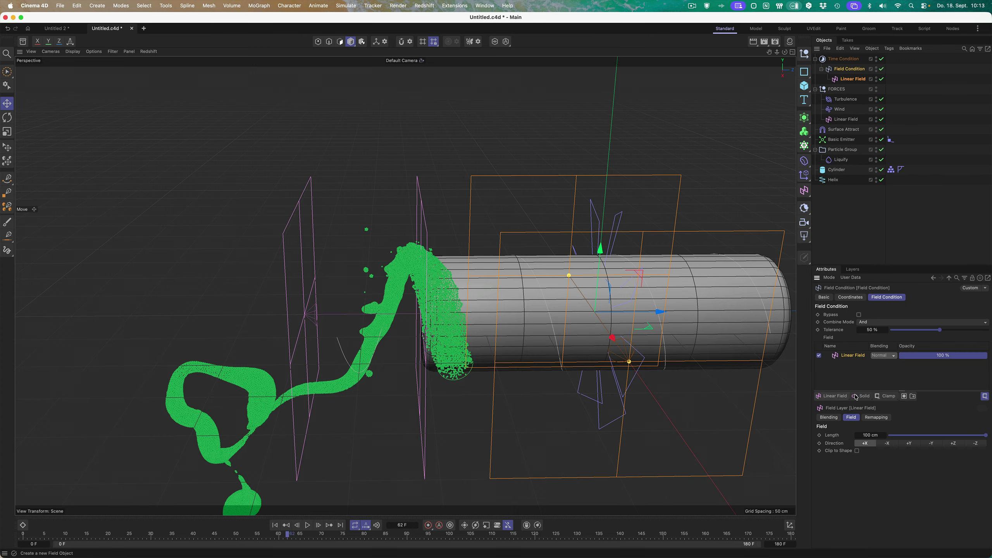
pyautogui.click(975, 444)
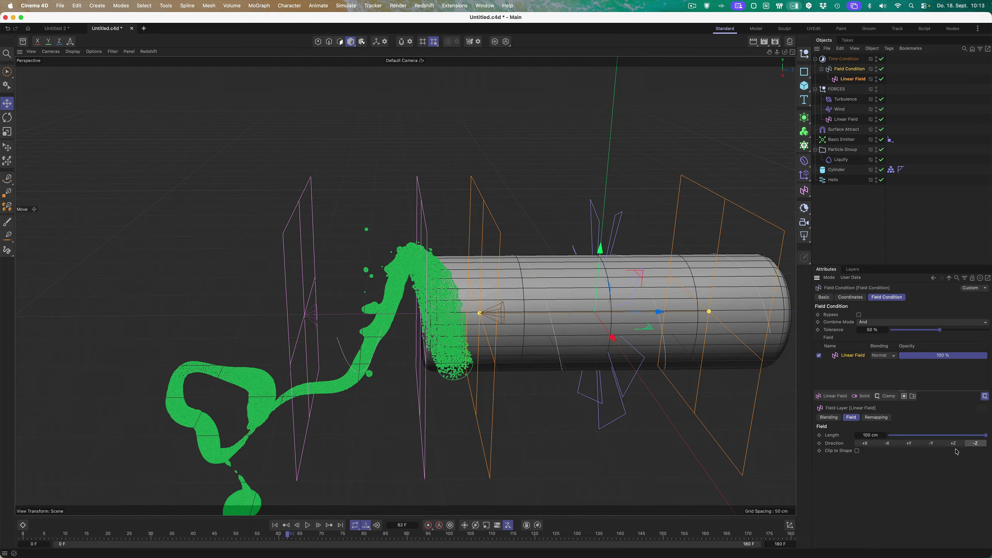
pyautogui.write('50')
pyautogui.press('Return')
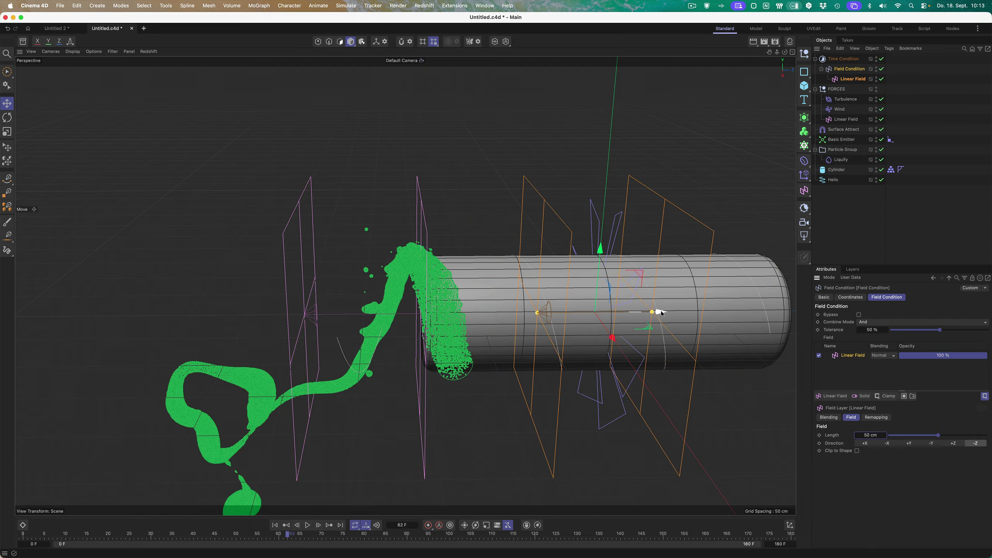
pyautogui.moveTo(661, 313); pyautogui.dragTo(490, 313)
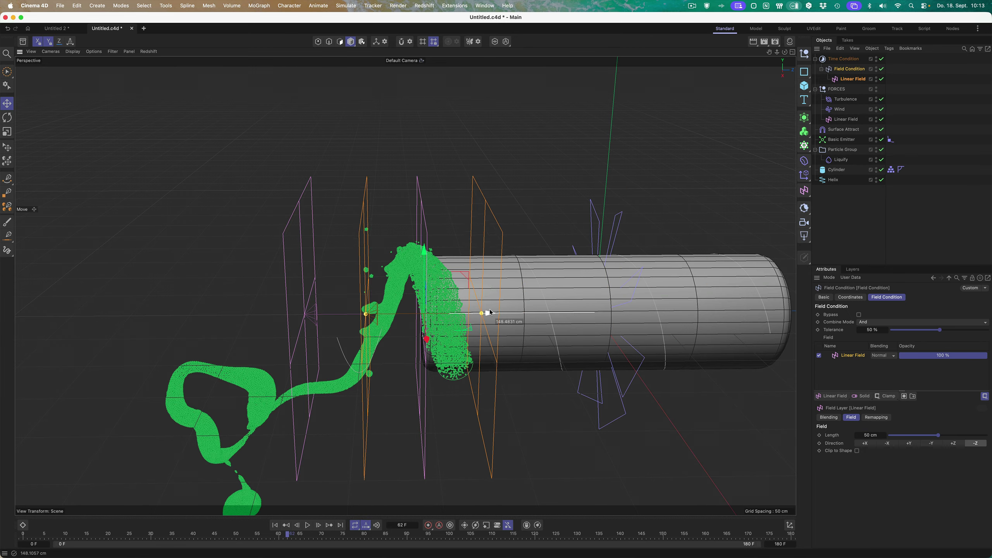
# - Run the simulation from the first frame to about frame 103 to check the new conditions
pyautogui.click(275, 525)
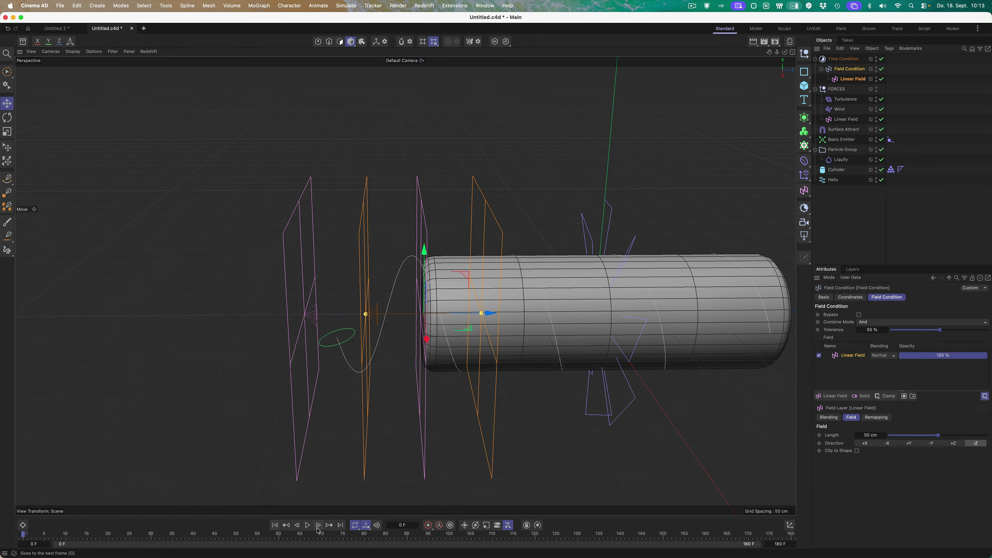
pyautogui.click(310, 528)
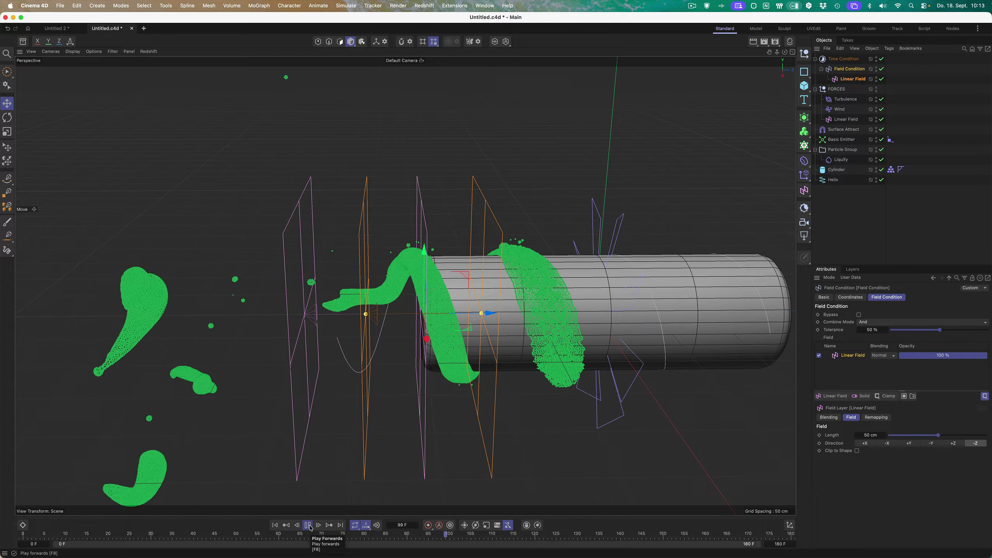
pyautogui.click(311, 527)
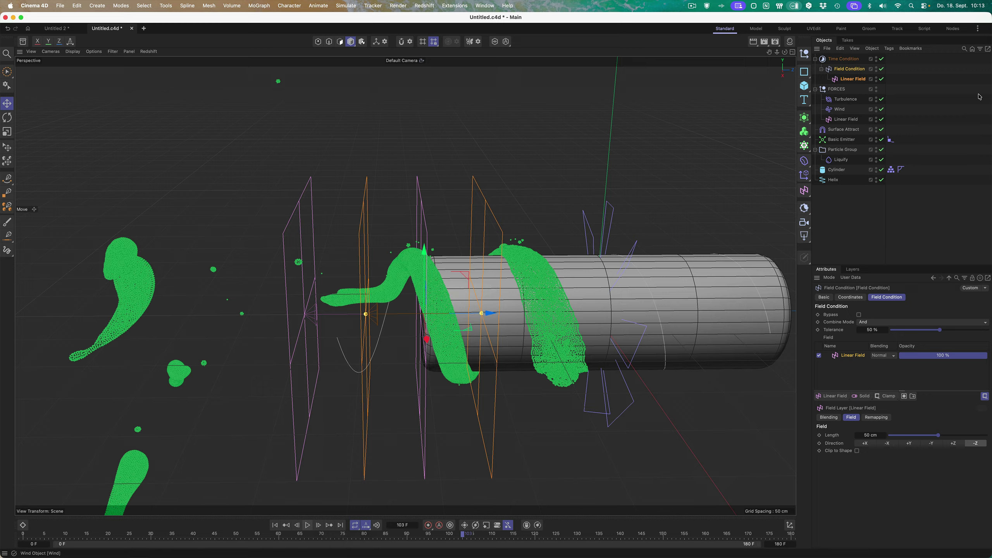
# - Add a Kill modifier and nest it under the Field Condition's Linear Field
pyautogui.click(848, 80)
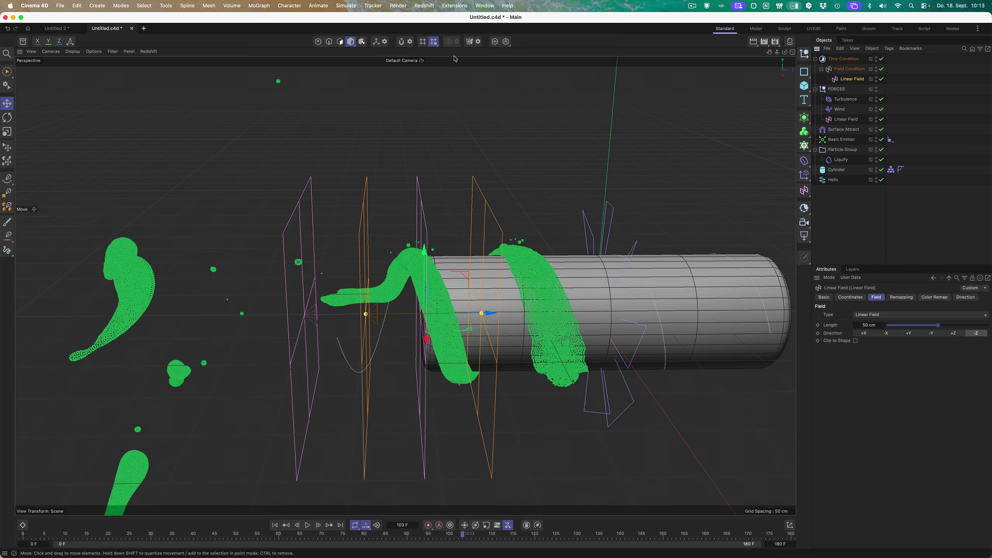
pyautogui.click(355, 5)
pyautogui.moveTo(369, 136)
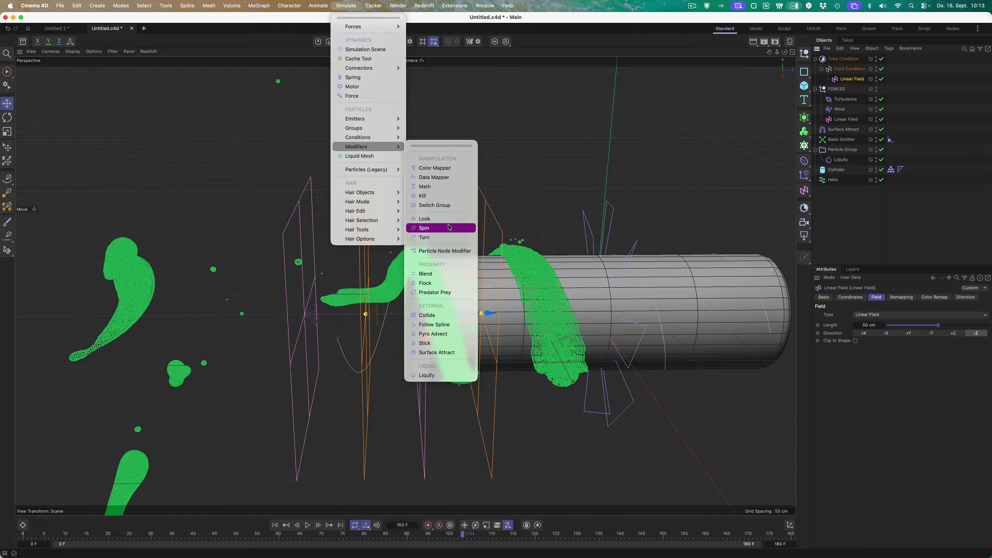
pyautogui.click(449, 196)
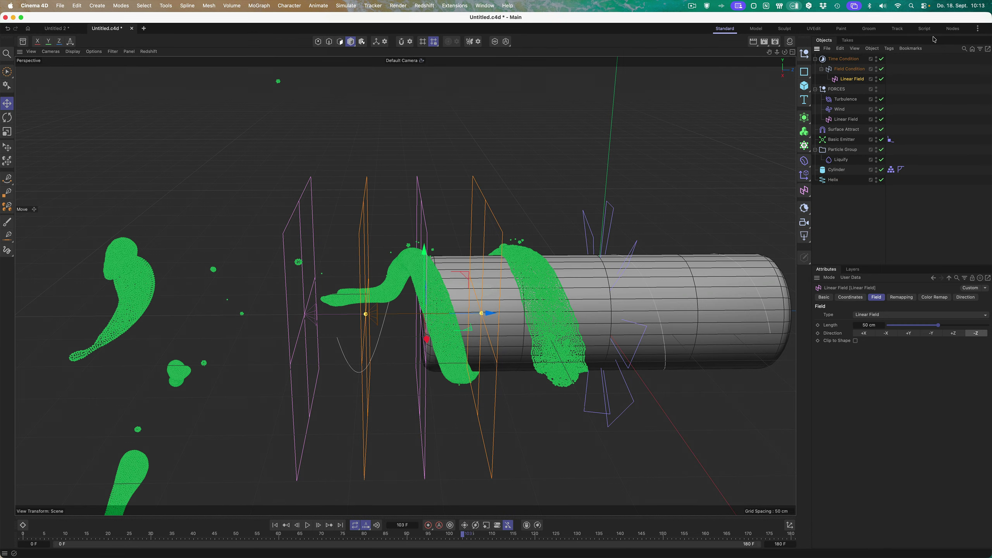
pyautogui.moveTo(864, 73); pyautogui.dragTo(854, 90)
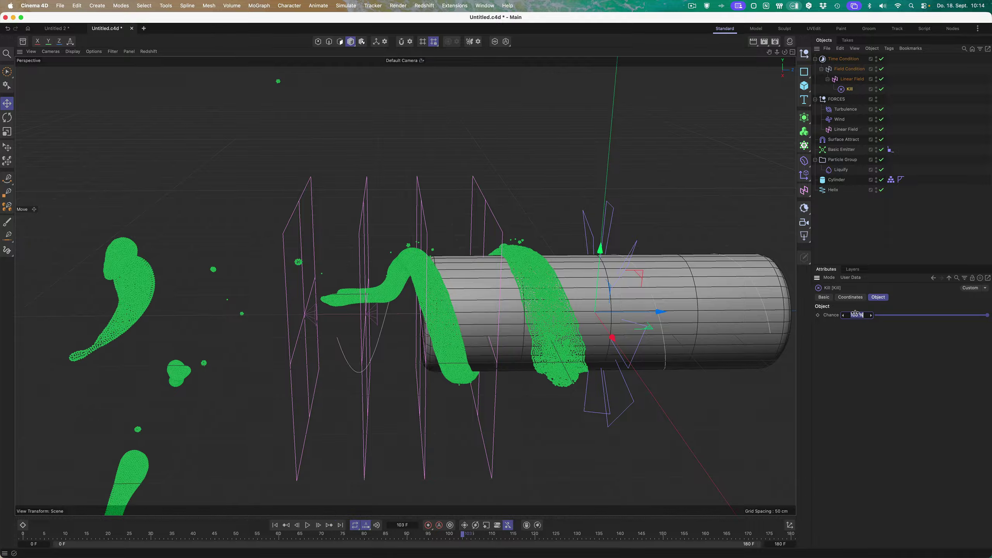
# - Set the Kill modifier's Chance to 50 %, and run the simulation from the start to about frame 151
pyautogui.click(274, 525)
pyautogui.click(320, 524)
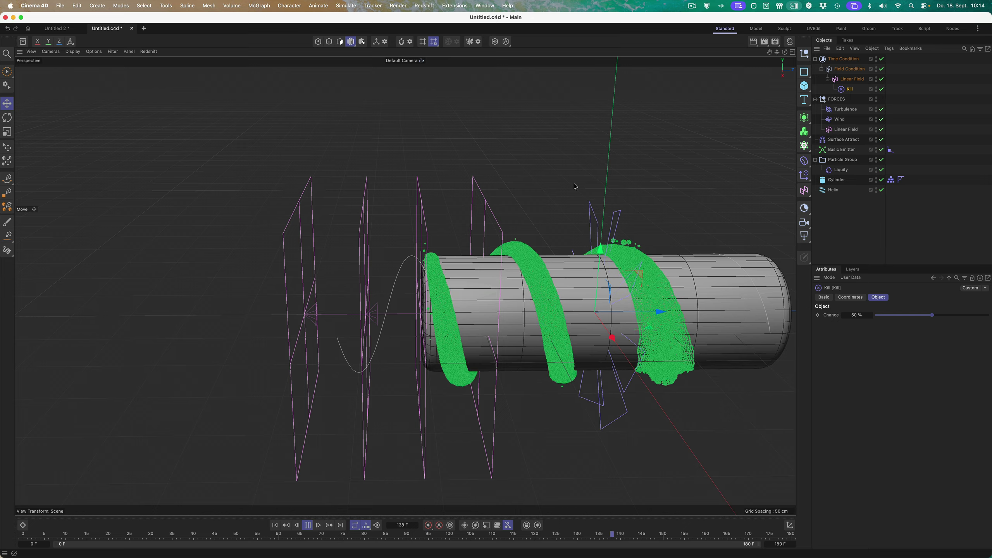
pyautogui.click(308, 525)
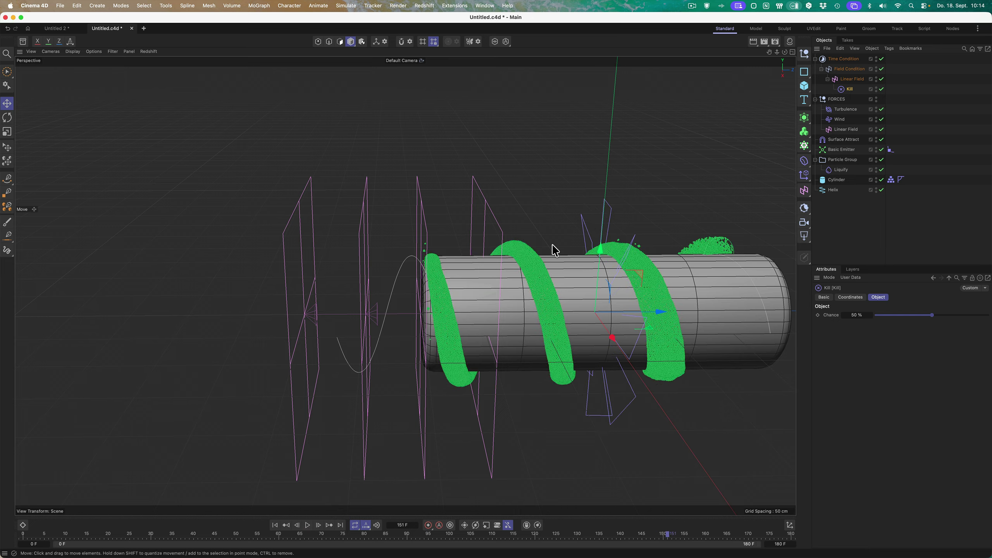
# - Hide the Wind object in the viewport, and rerun the simulation from the start to about frame 158
pyautogui.click(878, 119)
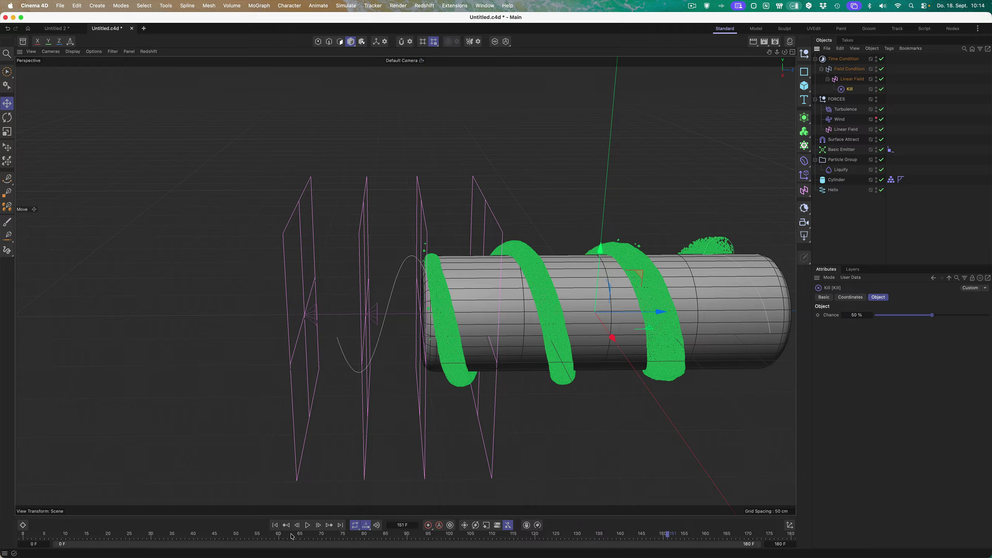
pyautogui.click(308, 526)
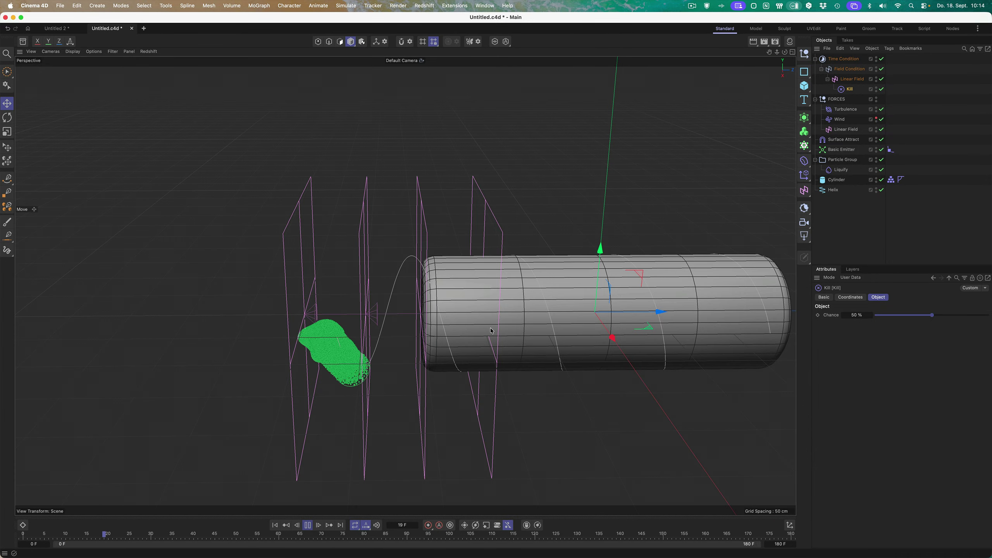
pyautogui.keyDown('alt'); pyautogui.moveTo(489, 348); pyautogui.dragTo(560, 348); pyautogui.keyUp('alt')
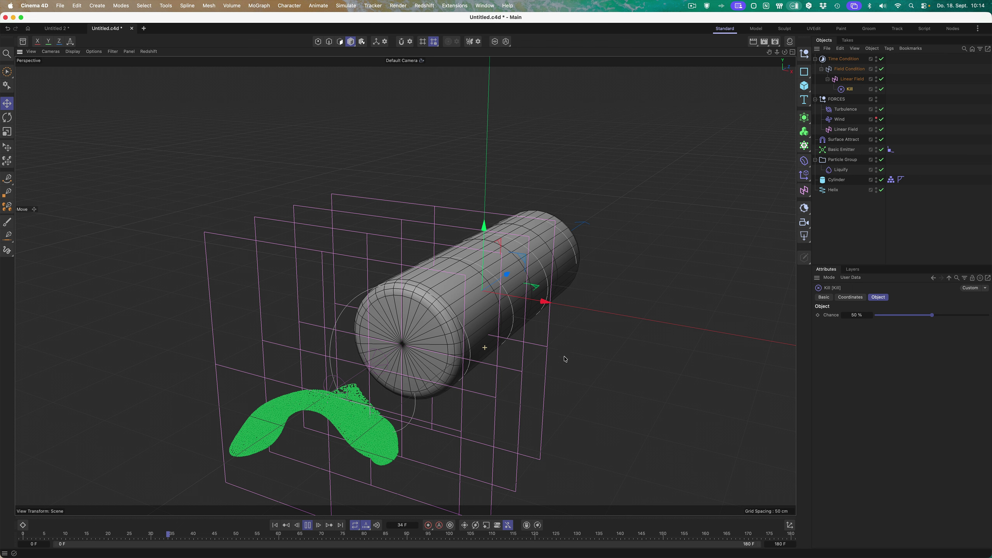
pyautogui.keyDown('alt'); pyautogui.moveTo(572, 400); pyautogui.dragTo(572, 353, button='middle'); pyautogui.keyUp('alt')
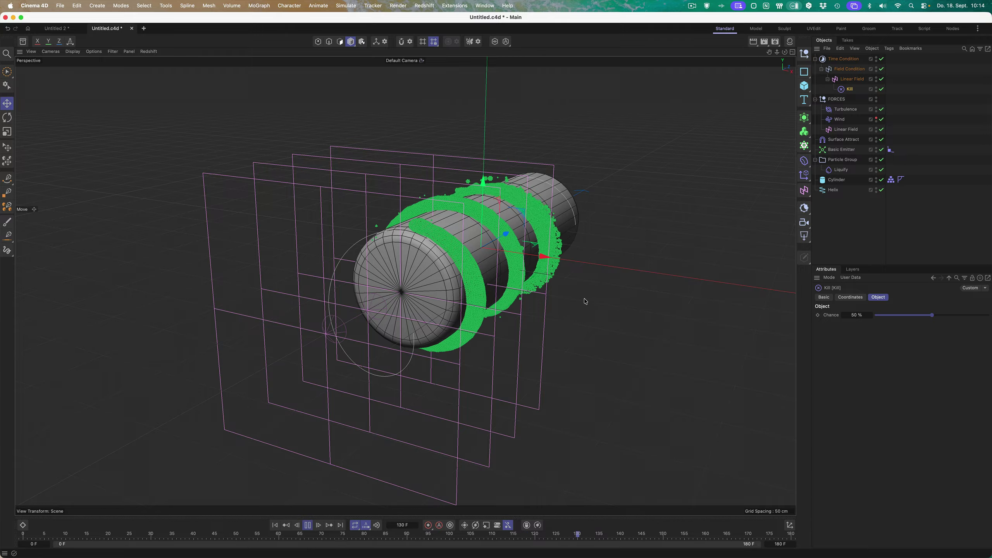
pyautogui.keyDown('alt'); pyautogui.moveTo(585, 302); pyautogui.dragTo(624, 461); pyautogui.keyUp('alt')
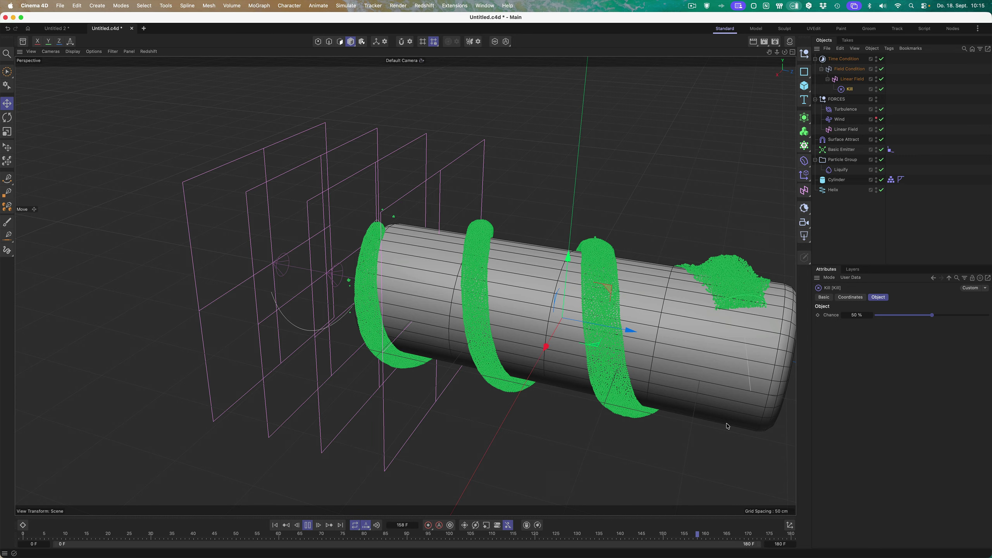
pyautogui.click(310, 527)
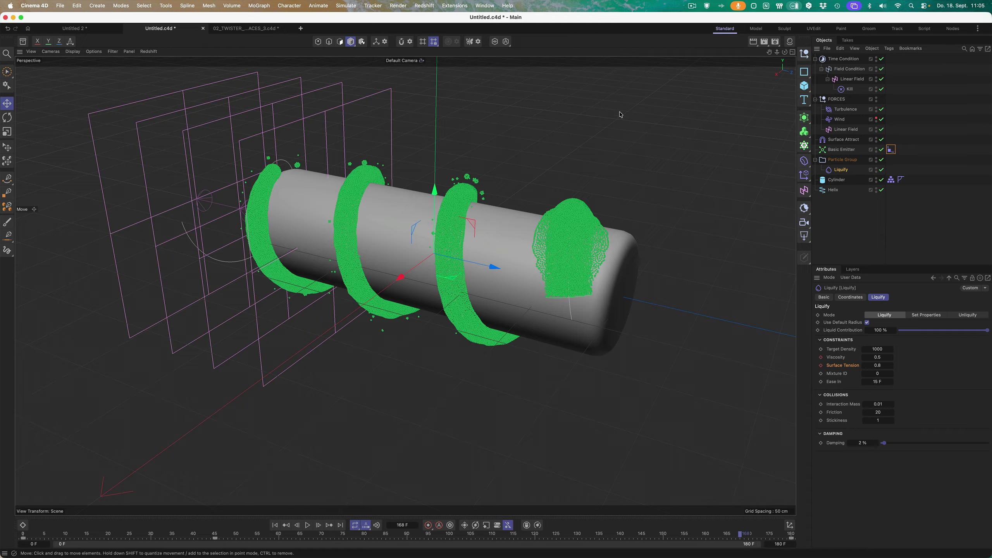
# - Set both Position keys of the Basic Emitter's Align to Spline tag to Linear interpolation in the F-Curve timeline
pyautogui.click(892, 151)
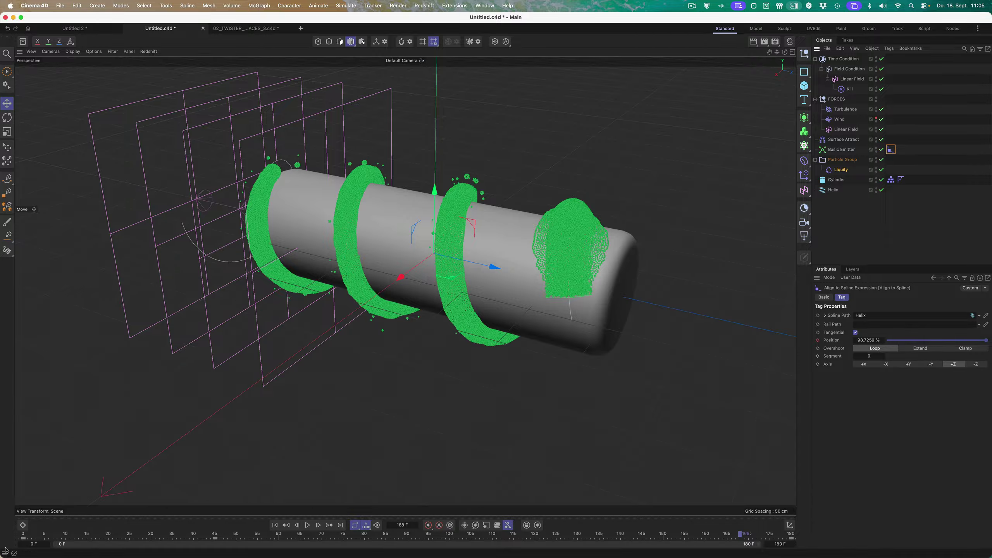
pyautogui.click(23, 526)
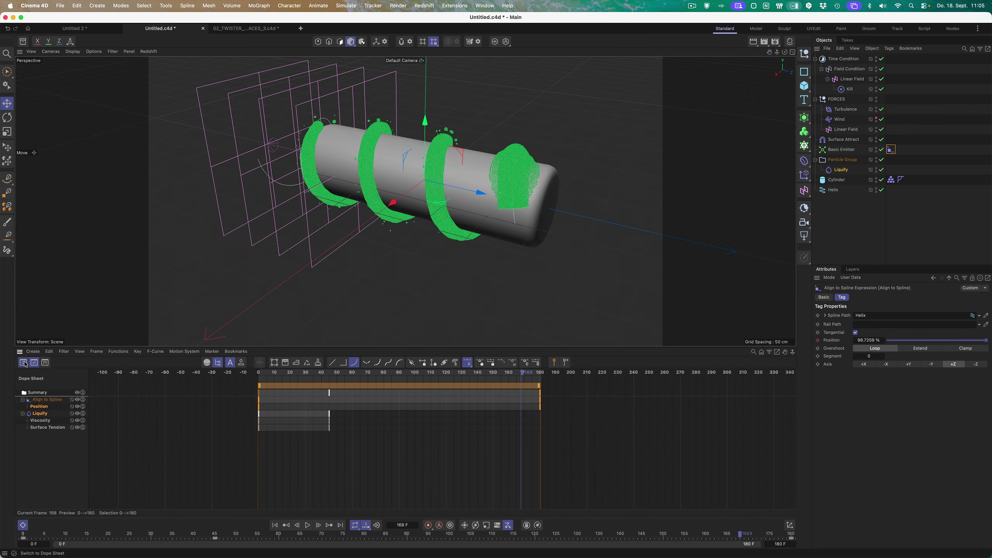
pyautogui.click(34, 363)
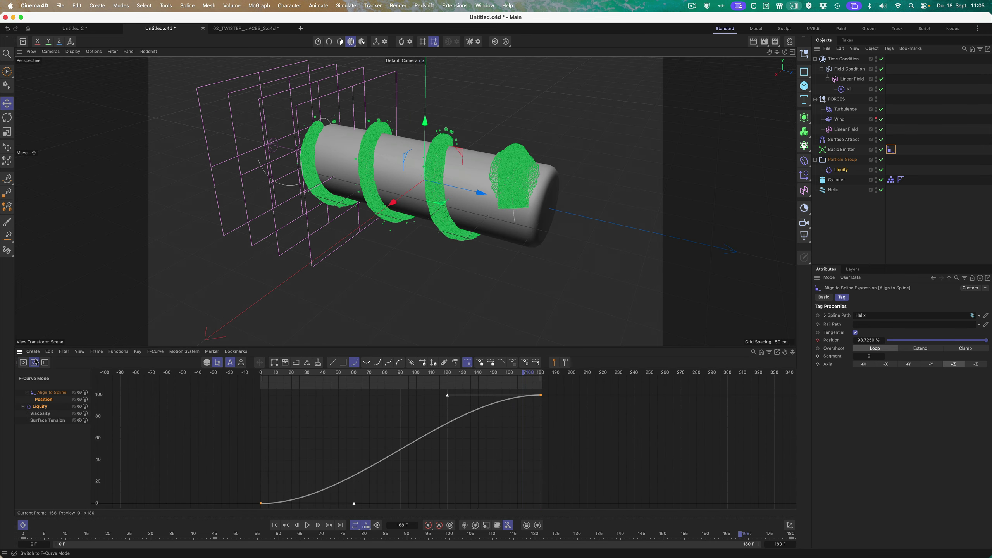
pyautogui.click(45, 401)
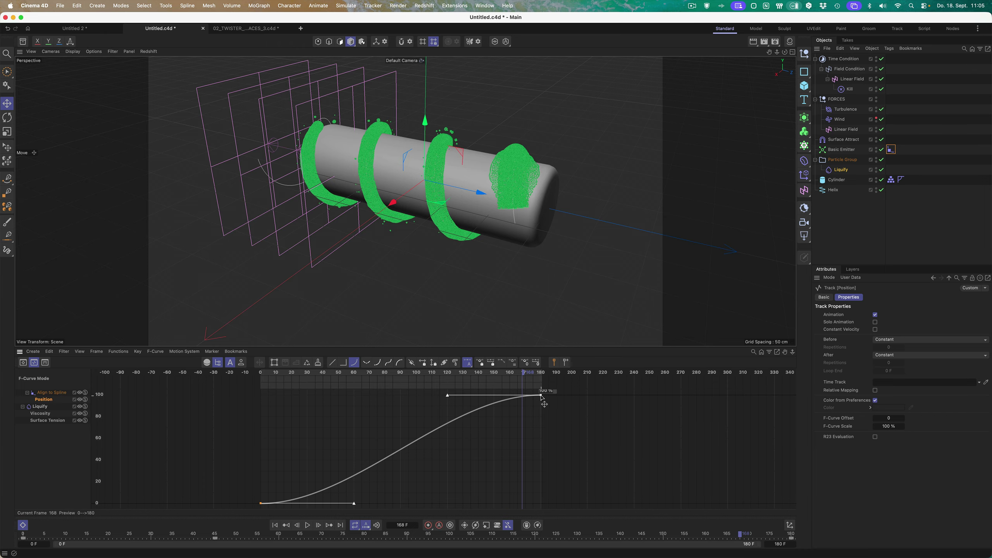
pyautogui.moveTo(565, 393); pyautogui.dragTo(237, 514)
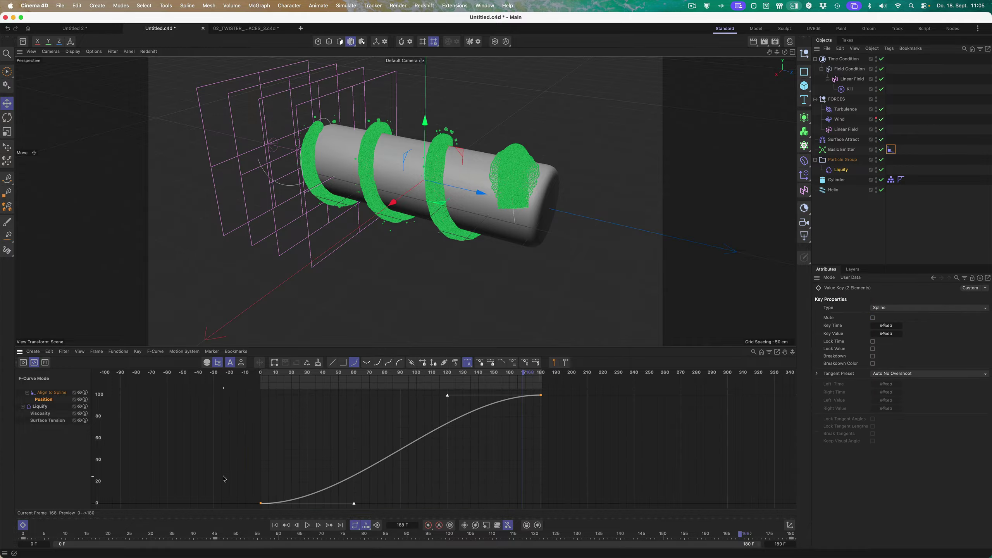
pyautogui.click(895, 308)
pyautogui.click(886, 325)
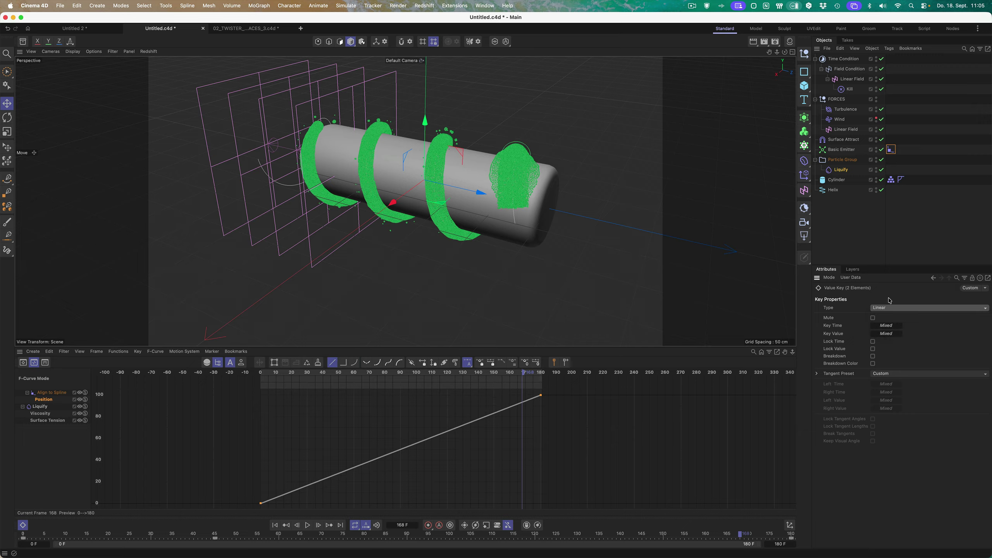
# - Run the simulation from the start to about frame 161 to check the linear emitter motion, and close the timeline
pyautogui.click(285, 526)
pyautogui.click(308, 526)
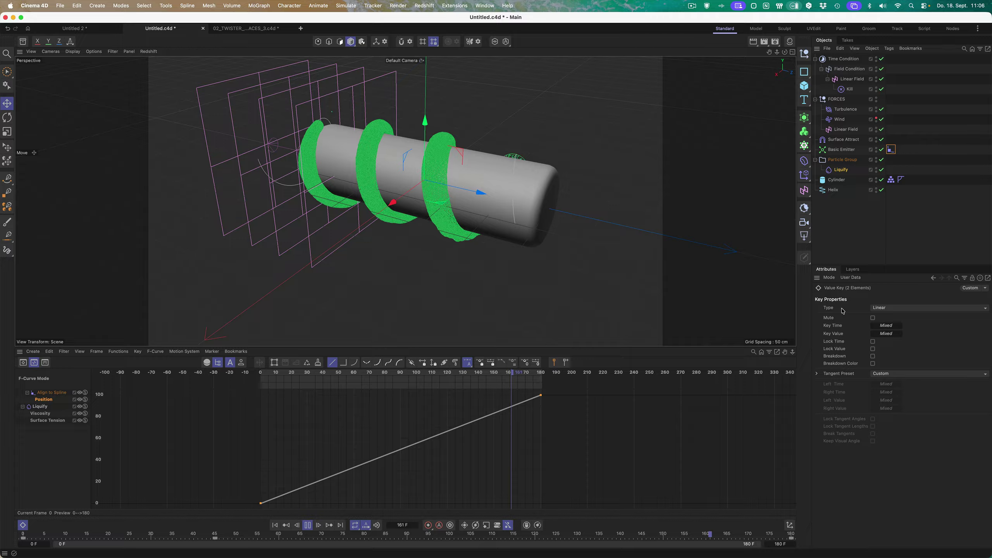
pyautogui.click(307, 525)
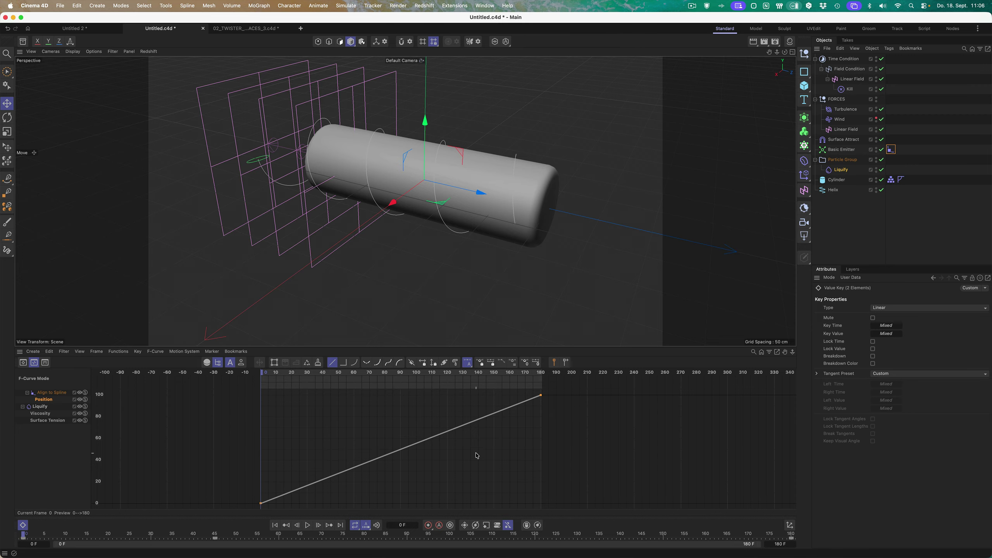
pyautogui.click(23, 525)
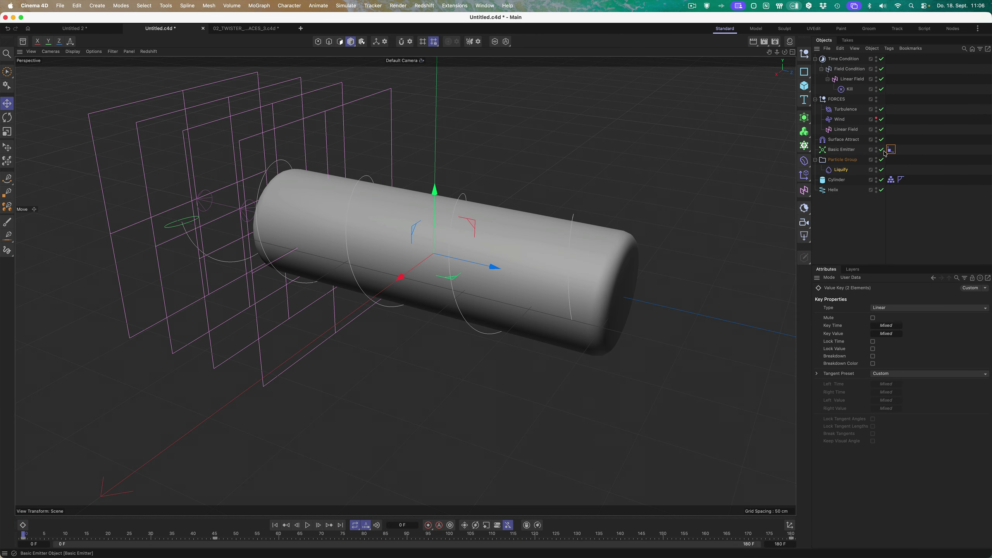
# - Keyframe the Liquify modifier's Viscosity at 2 and Surface Tension at 1 on frame 45
pyautogui.click(841, 170)
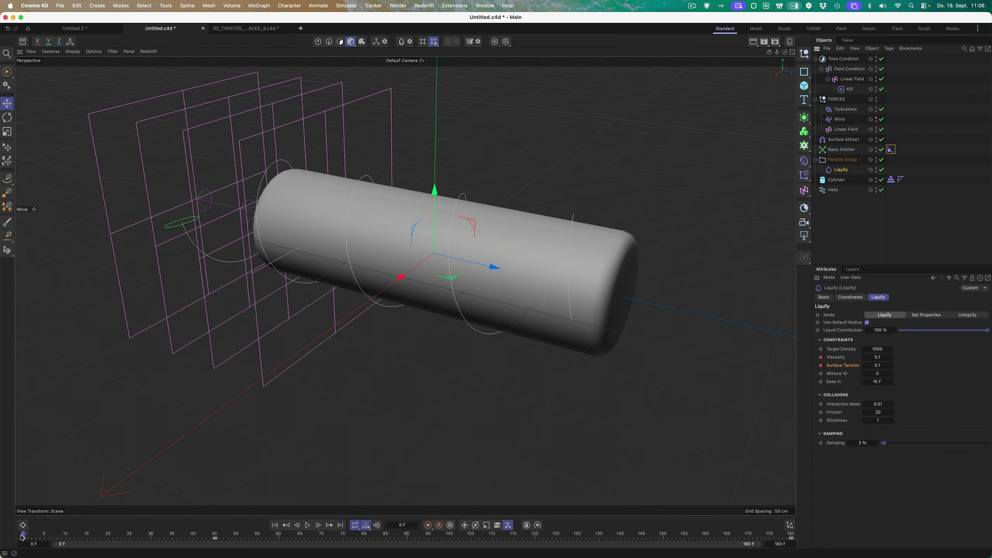
pyautogui.moveTo(80, 536); pyautogui.dragTo(219, 534)
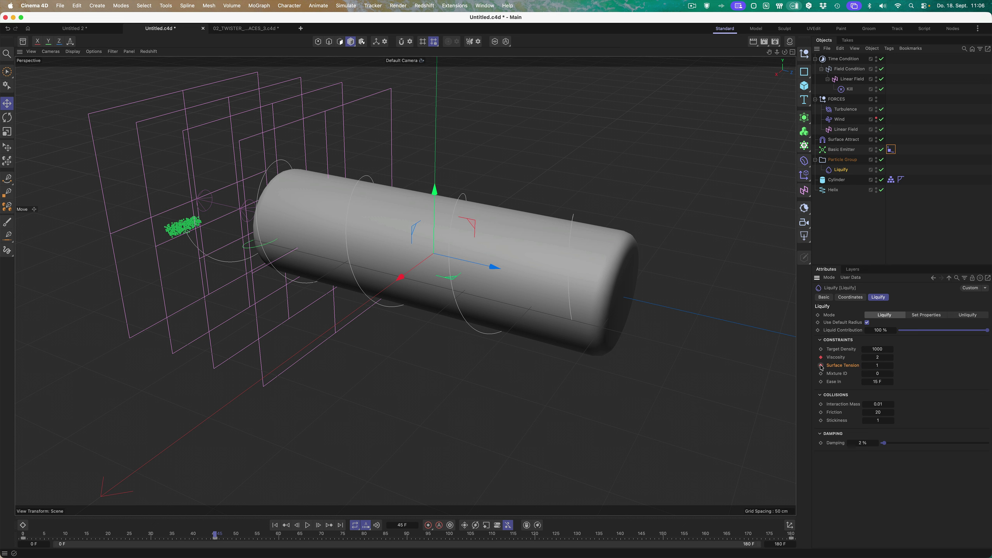
# - Hide the Time Condition and FORCES groups in the viewport, and run the simulation from the start to about frame 179
pyautogui.click(876, 58)
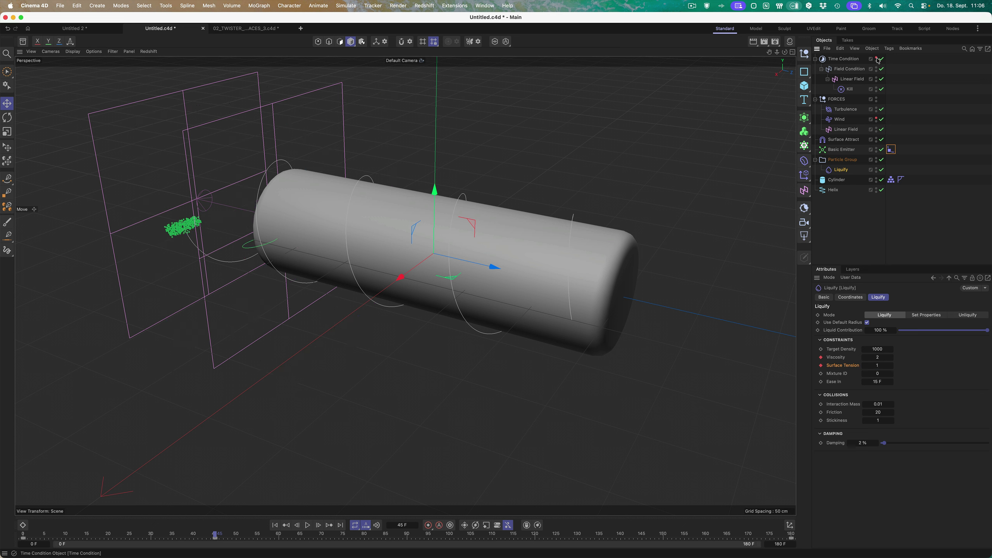
pyautogui.click(877, 98)
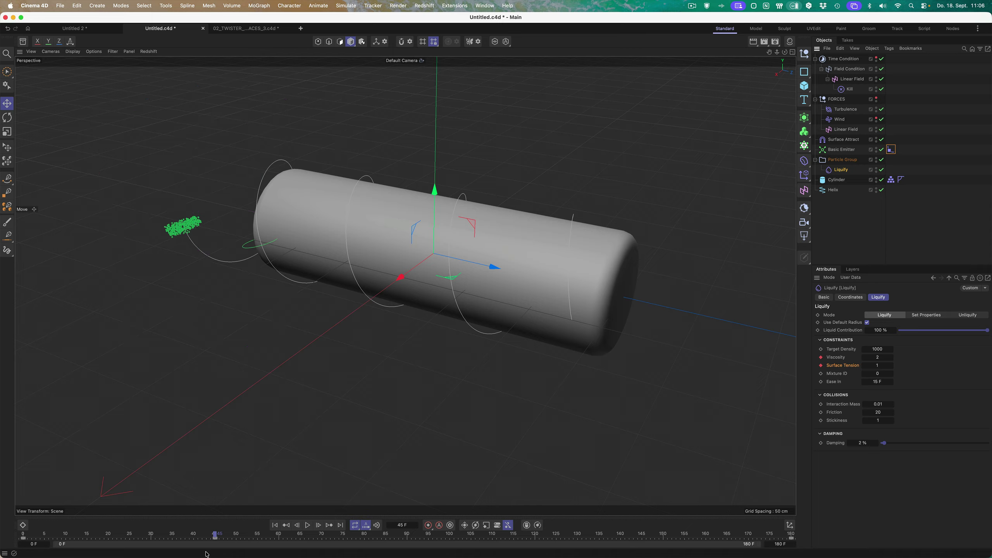
pyautogui.click(274, 525)
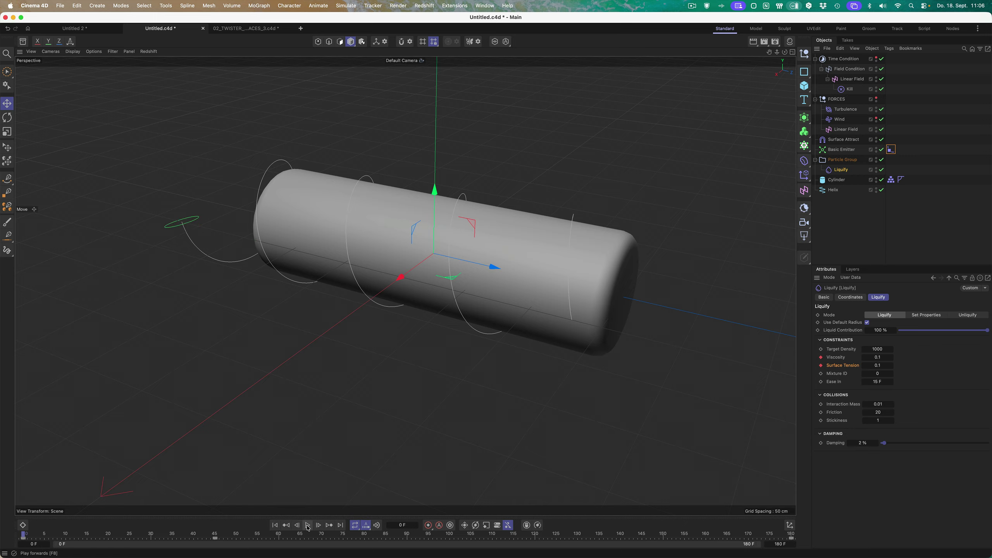
pyautogui.click(308, 526)
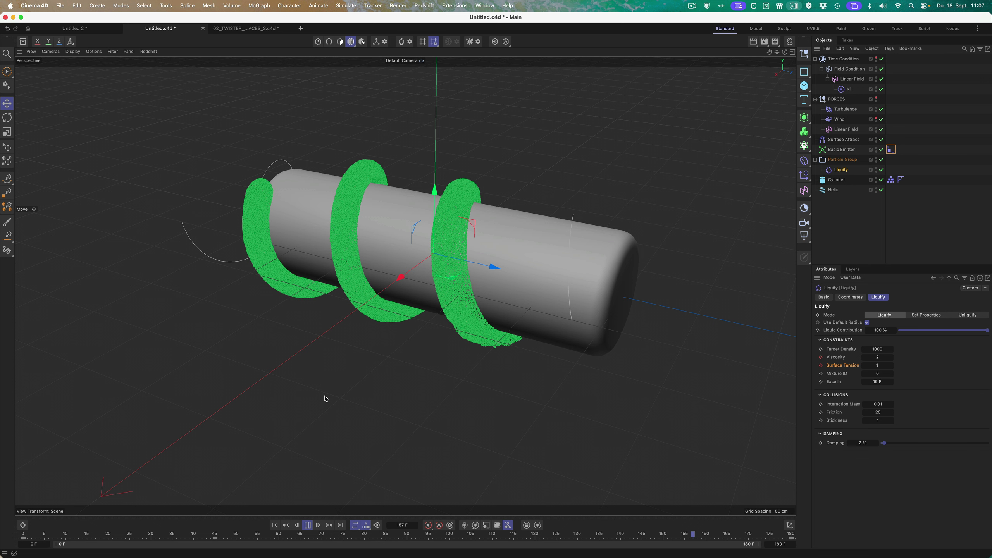
pyautogui.click(307, 525)
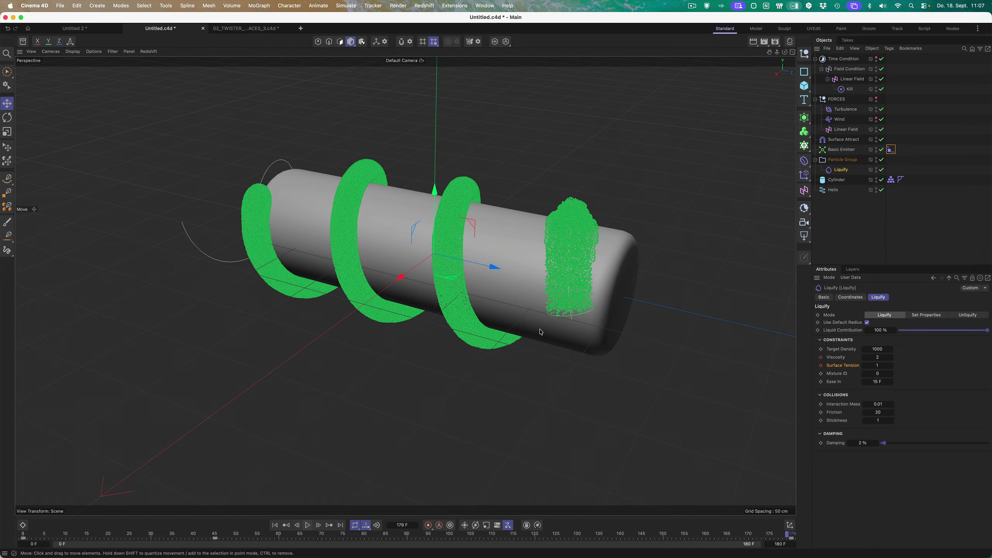
pyautogui.keyDown('alt'); pyautogui.moveTo(541, 331); pyautogui.dragTo(541, 231); pyautogui.keyUp('alt')
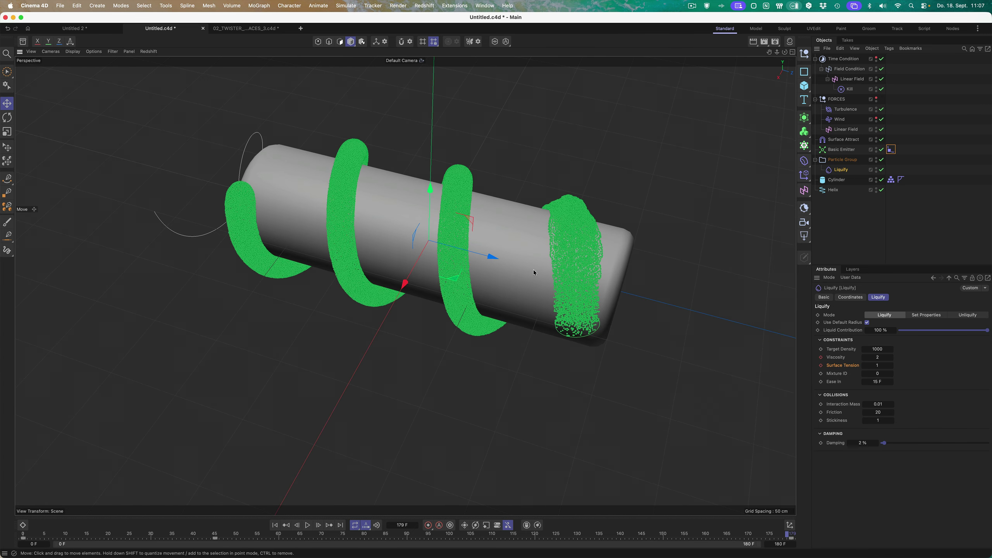
pyautogui.keyDown('alt'); pyautogui.moveTo(535, 272); pyautogui.dragTo(458, 299); pyautogui.keyUp('alt')
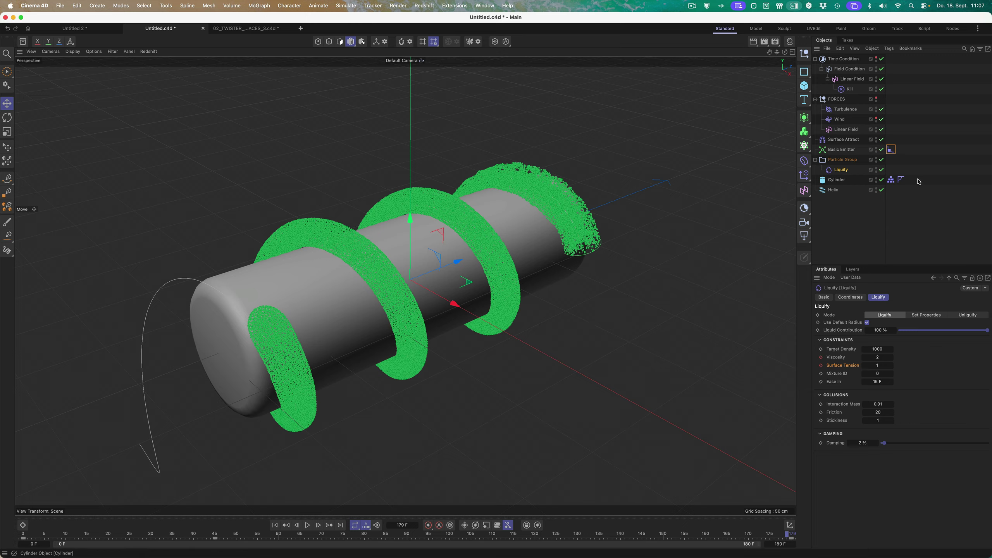
# - Cache the Particle Group with Cache Object
pyautogui.moveTo(356, 526); pyautogui.dragTo(387, 502)
pyautogui.click(849, 160)
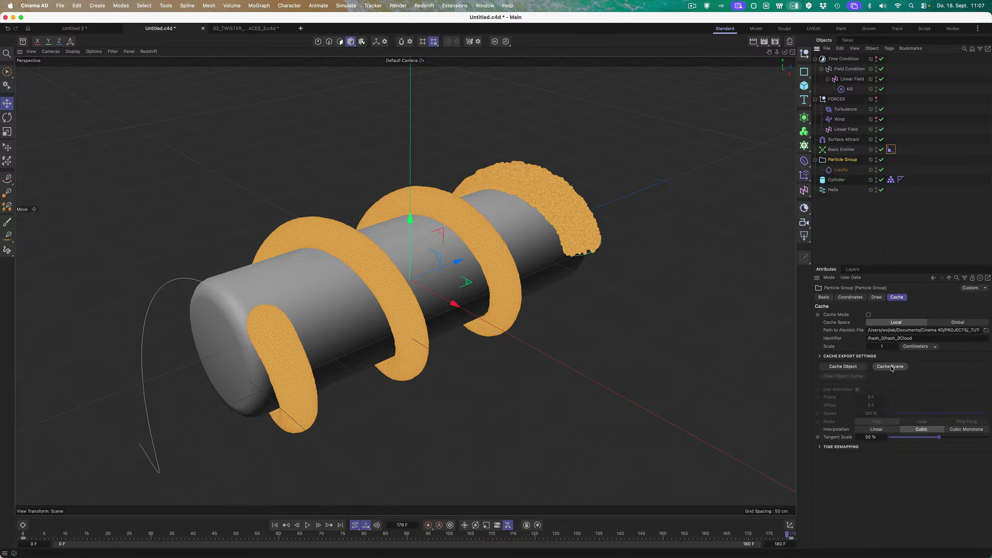
pyautogui.click(843, 367)
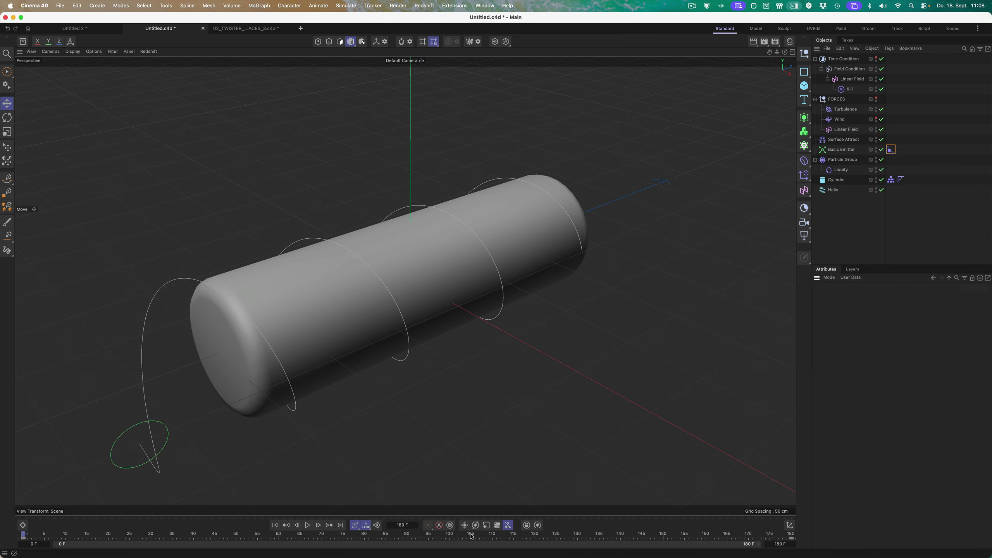
# - Scrub the cached simulation to frame 180, and inspect the Liquify modifier's properties and the Basic Emitter's emission settings
pyautogui.moveTo(459, 535); pyautogui.dragTo(799, 531)
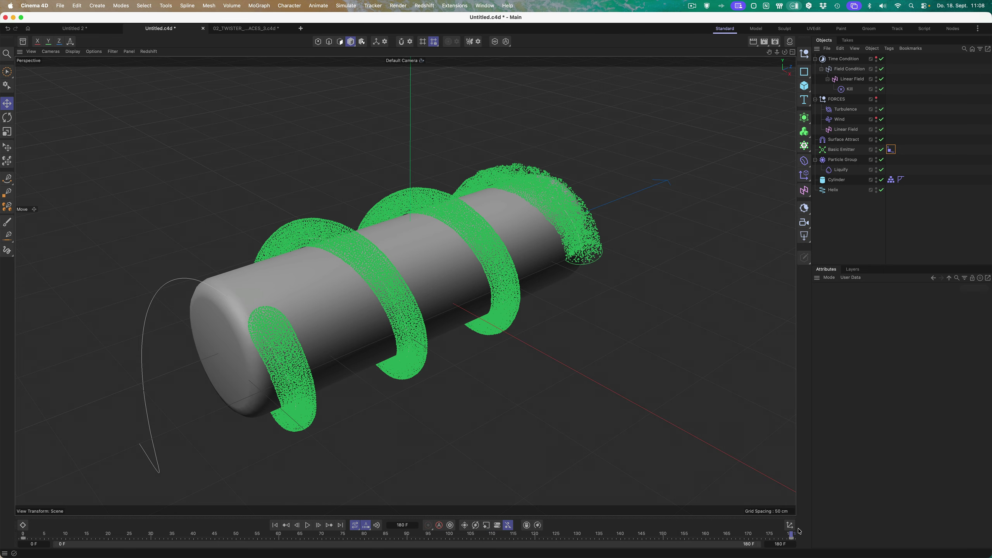
pyautogui.keyDown('alt'); pyautogui.moveTo(703, 390); pyautogui.dragTo(624, 282); pyautogui.keyUp('alt')
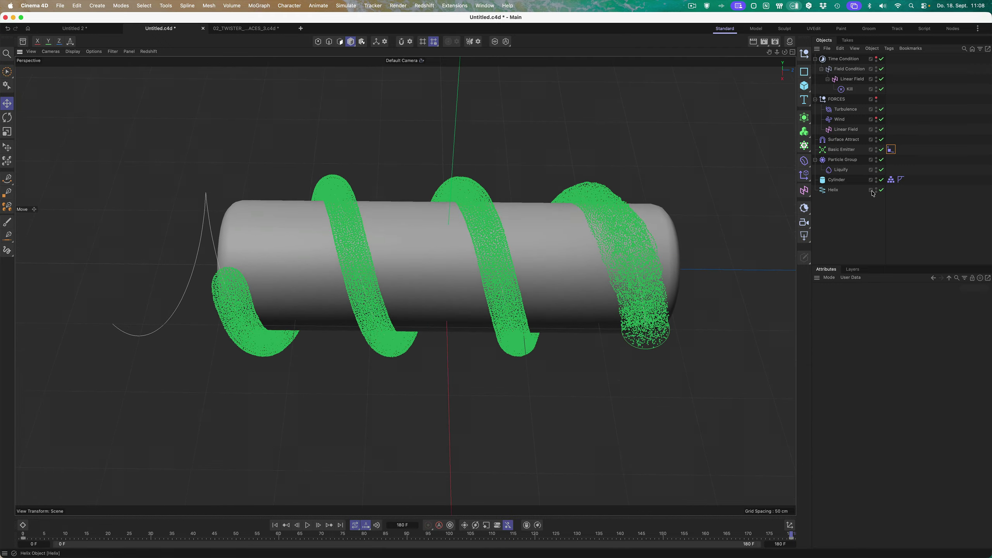
pyautogui.click(843, 170)
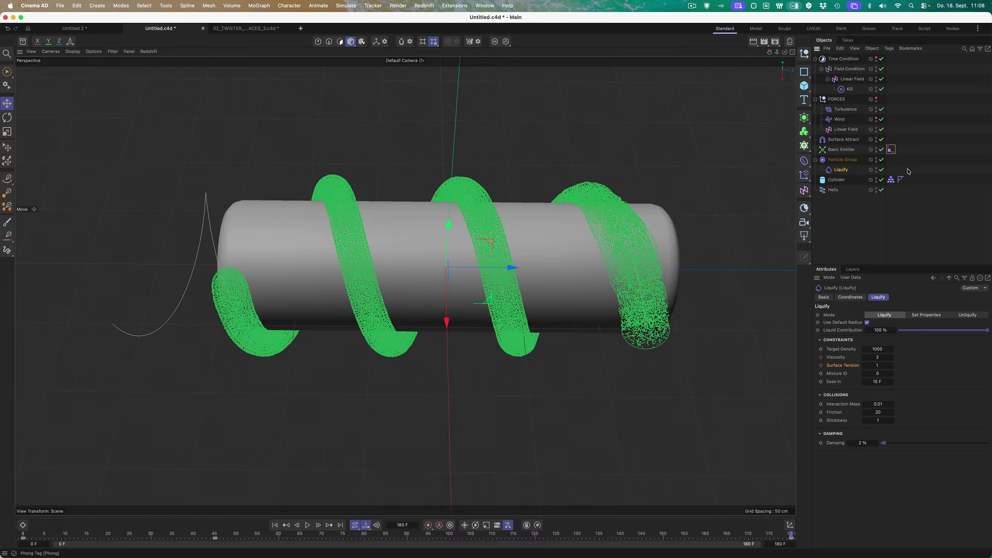
pyautogui.click(853, 151)
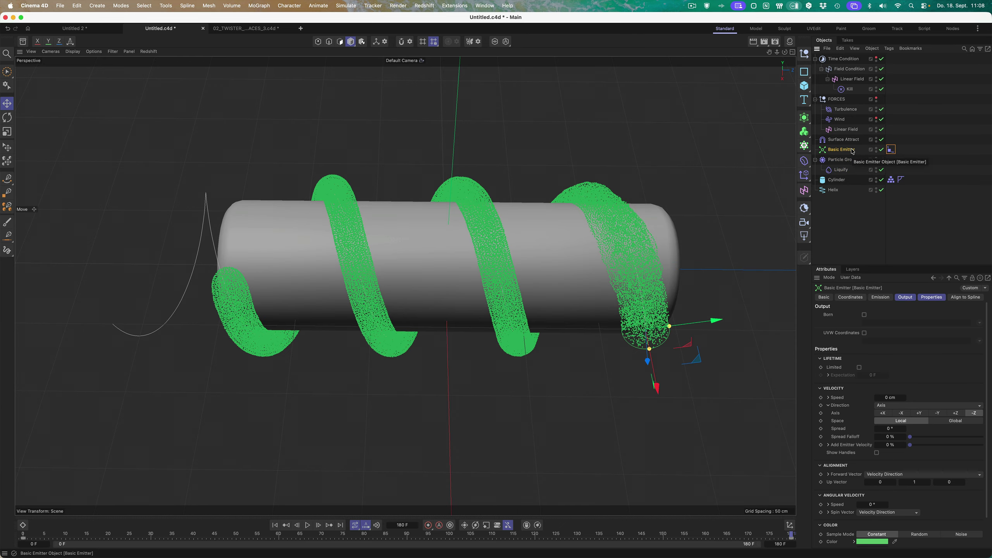
pyautogui.click(881, 297)
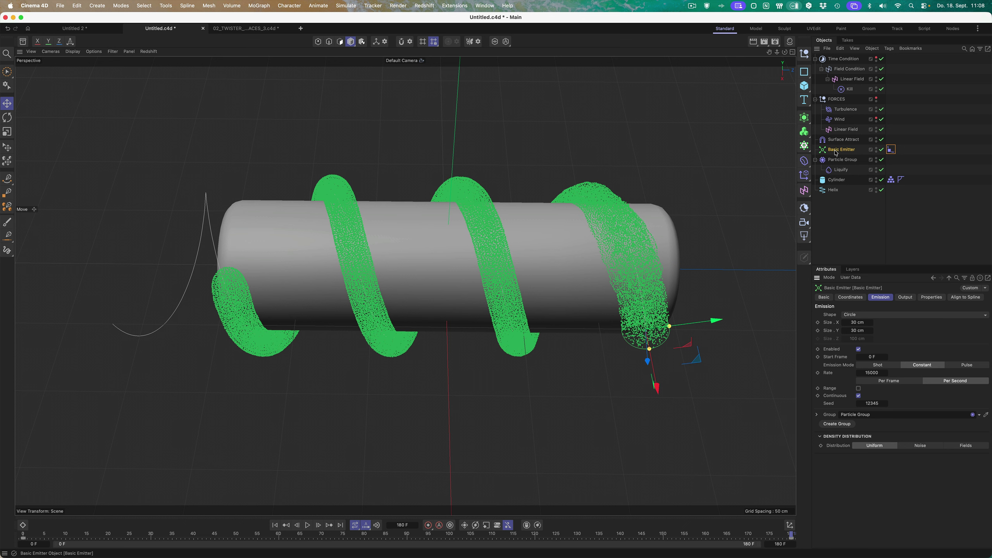
# - Rename the emitter as Basic Emitter 1 and its particle group as Particle Group 1
pyautogui.doubleClick(849, 151)
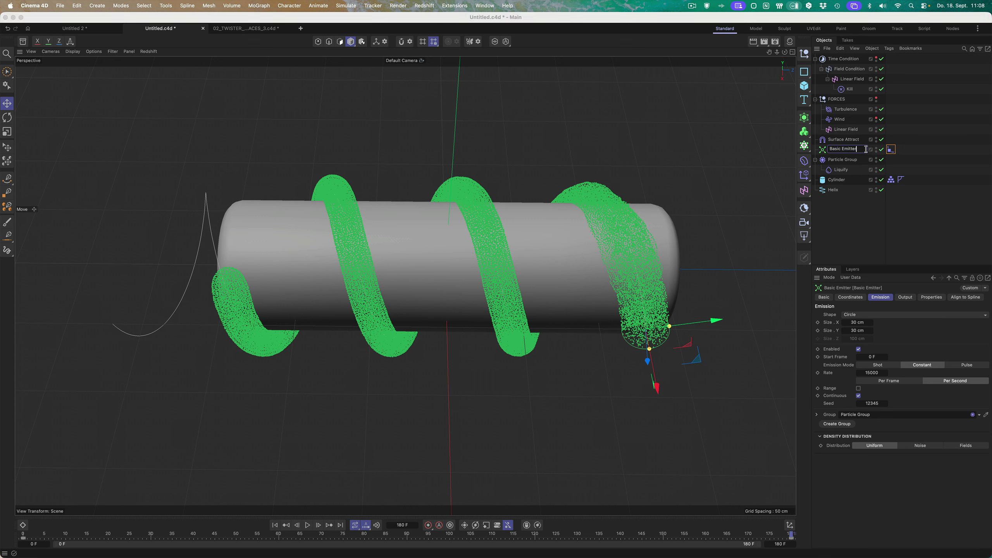
pyautogui.write('1')
pyautogui.press('Return')
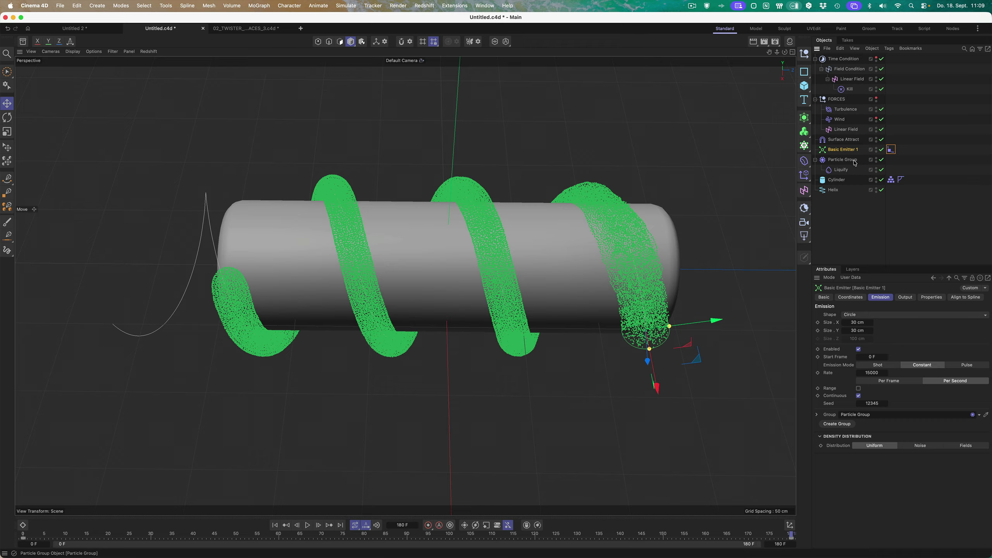
pyautogui.doubleClick(862, 159)
pyautogui.click(862, 160)
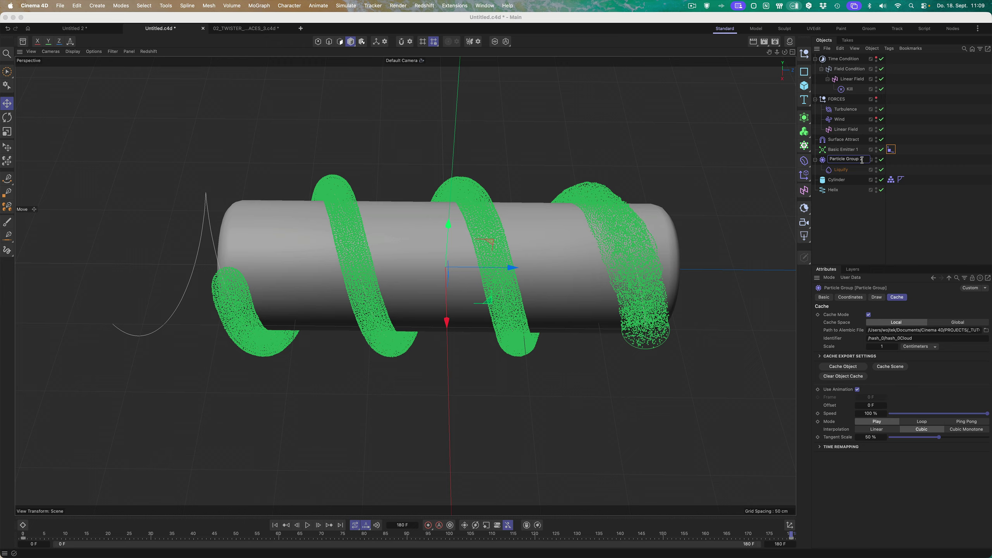
pyautogui.write('1')
pyautogui.press('Return')
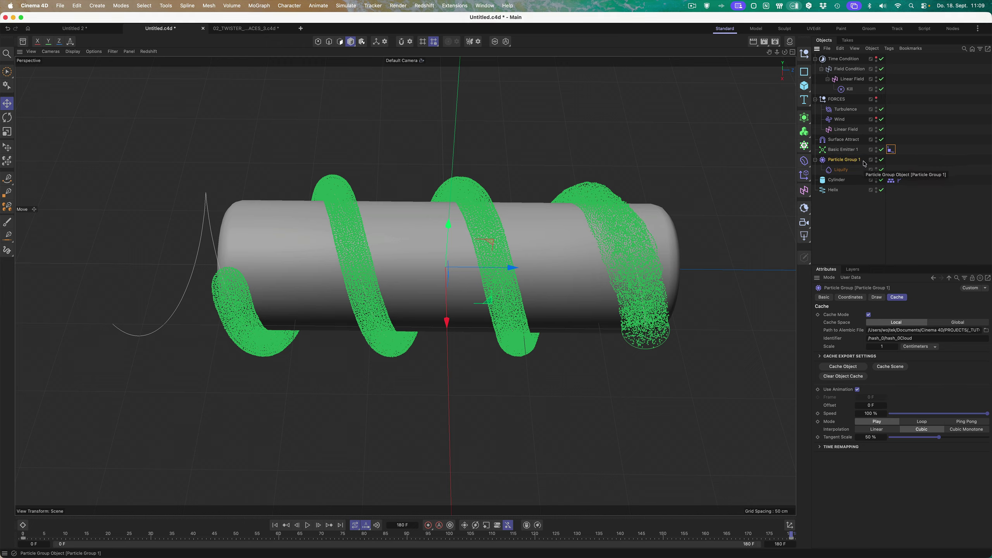
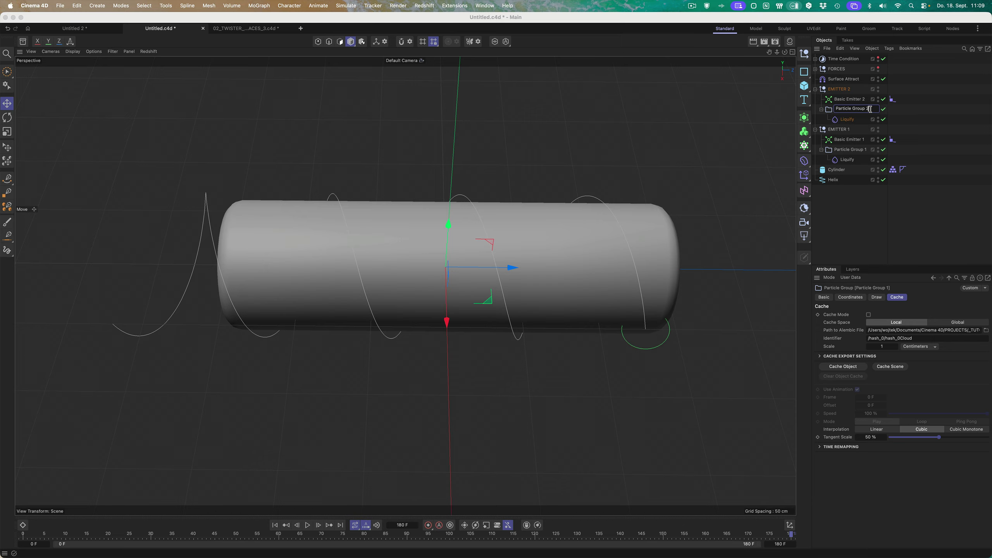
# - Name the particle group under EMITTER 2 as Particle Group 2, and rename the helix as Helix 1
pyautogui.press('Return')
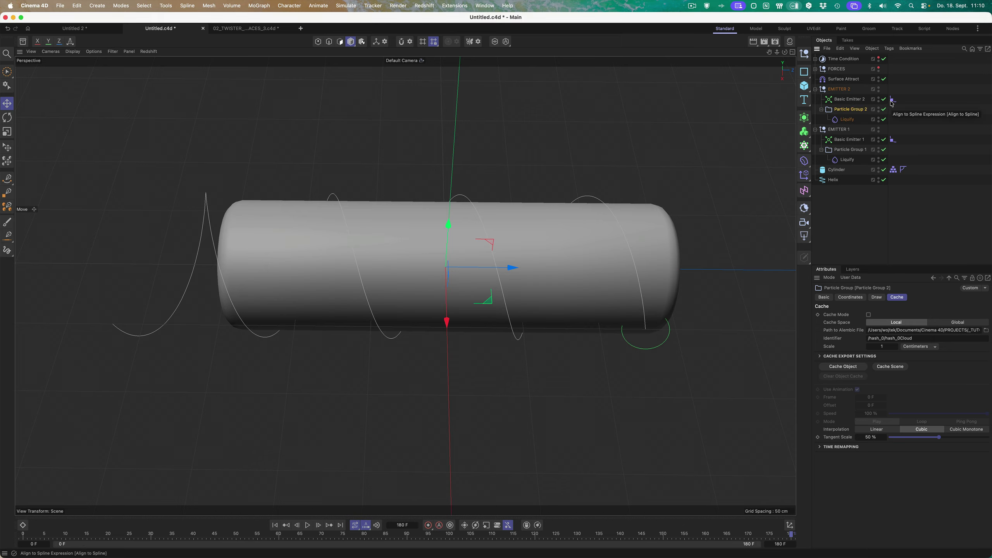
pyautogui.click(842, 91)
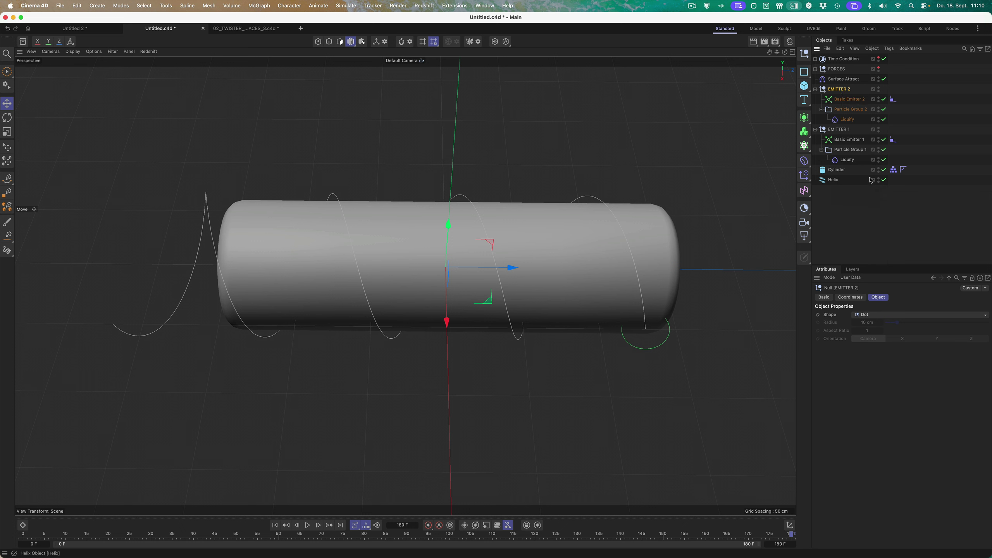
pyautogui.click(837, 181)
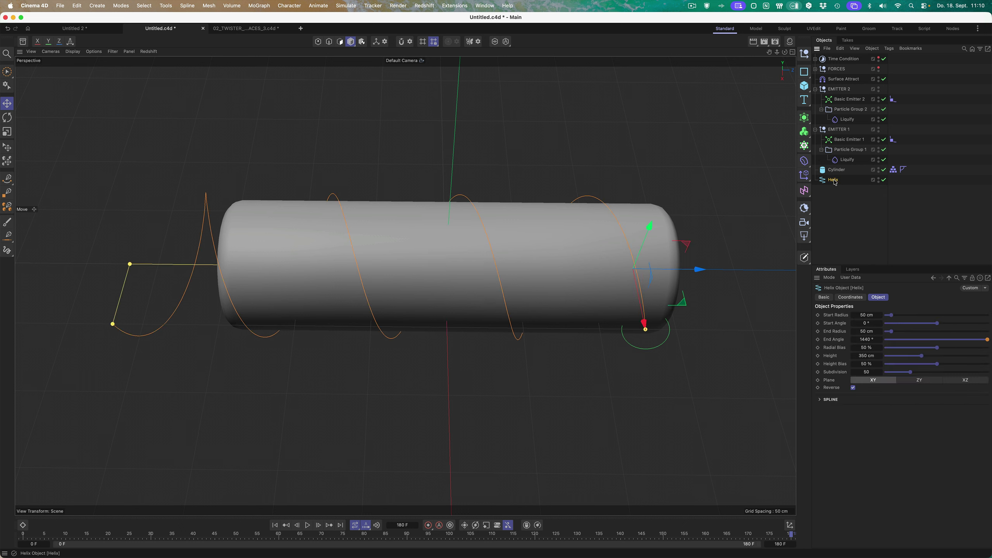
pyautogui.doubleClick(842, 181)
pyautogui.press('Return')
# - Move Helix 1 into the EMITTER 1 group, and place a copy of it named Helix 2 in the EMITTER 2 group
pyautogui.moveTo(838, 181); pyautogui.dragTo(835, 169)
pyautogui.click(822, 150)
pyautogui.moveTo(835, 156)
pyautogui.mouseDown()
pyautogui.moveTo(843, 137)
pyautogui.moveTo(842, 162)
pyautogui.moveTo(843, 120)
pyautogui.mouseUp()
pyautogui.click(822, 109)
pyautogui.doubleClick(846, 121)
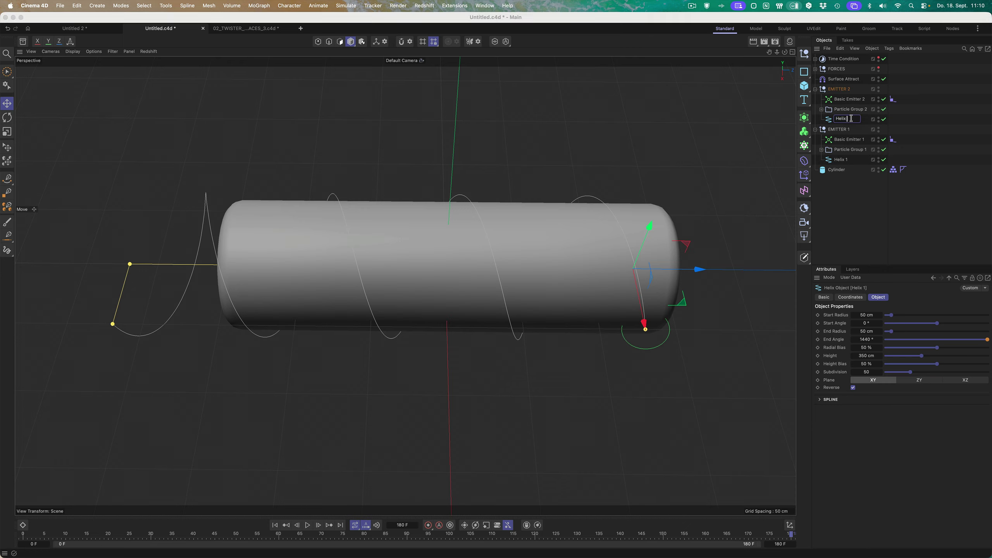
pyautogui.write('2')
pyautogui.press('Return')
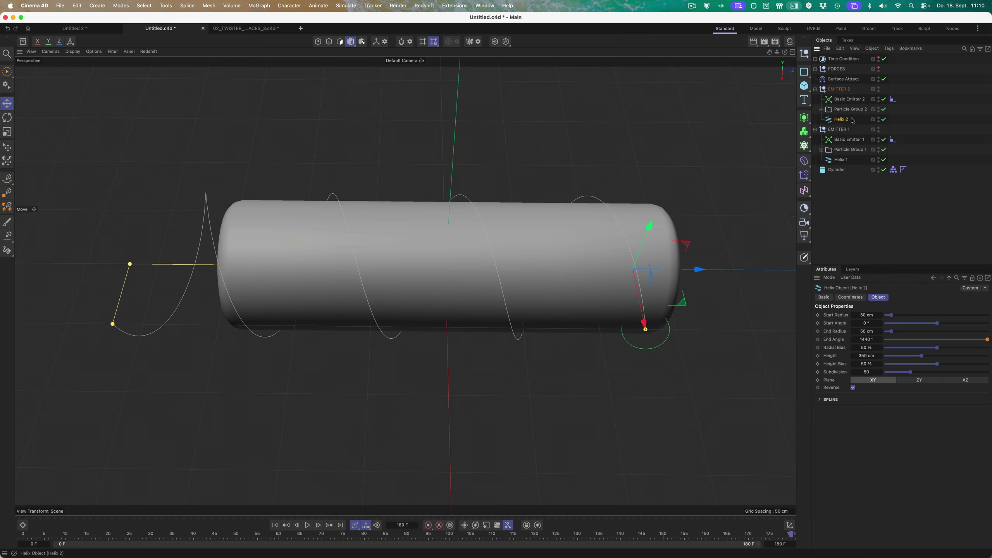
# - Assign Helix 2 as the spline path in Basic Emitter 2's Align to Spline tag, and set Helix 2's bank rotation to 180°
pyautogui.click(895, 100)
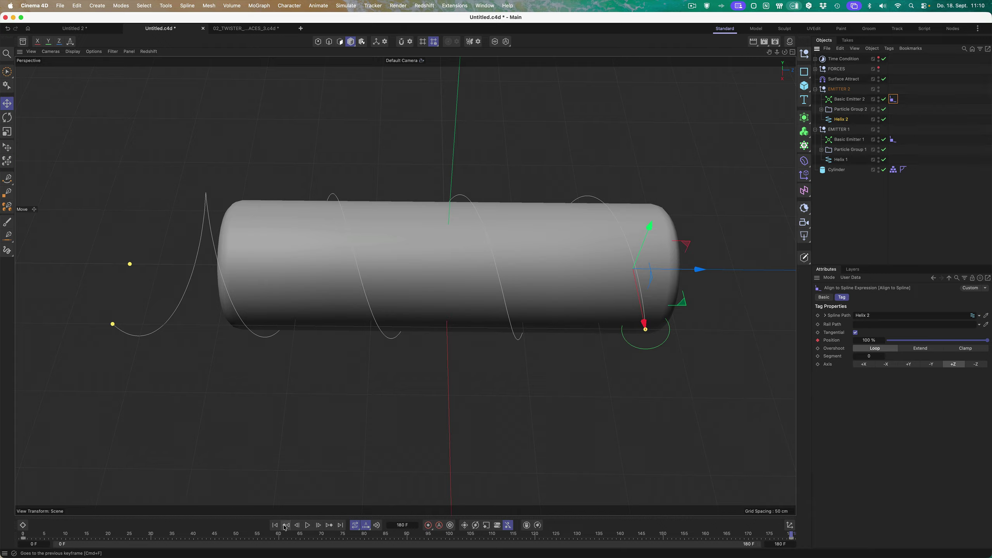
pyautogui.hotkey('shift', 'f')
pyautogui.click(842, 120)
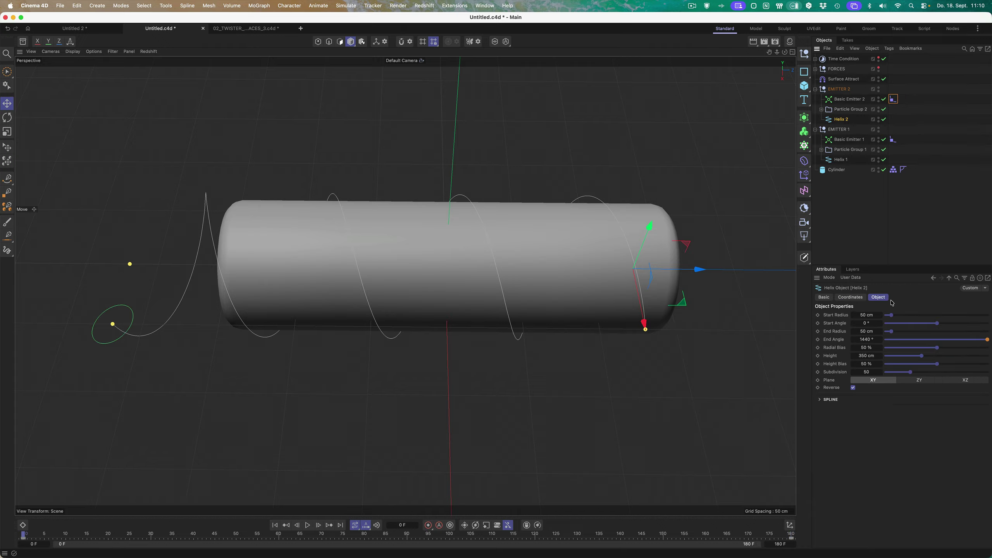
pyautogui.click(849, 297)
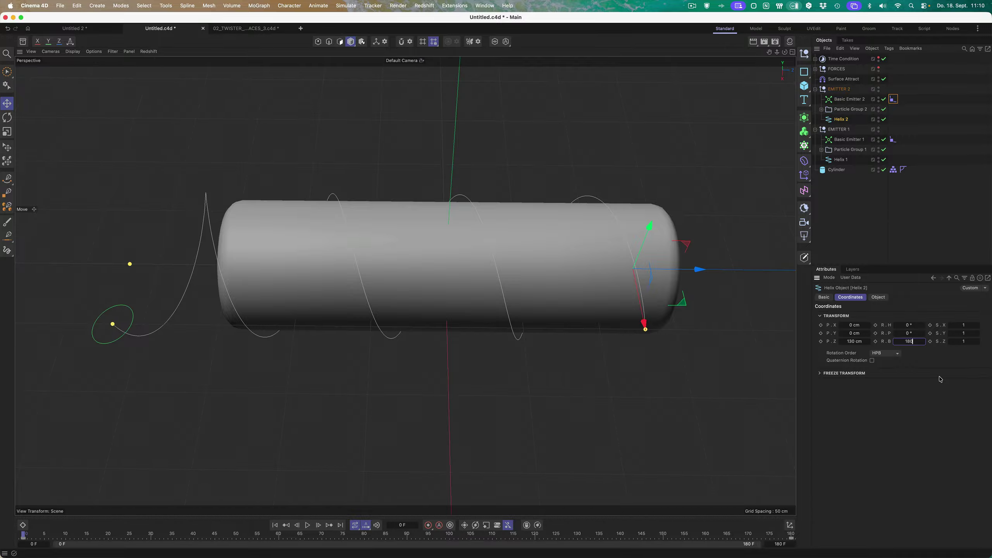
pyautogui.press('Return')
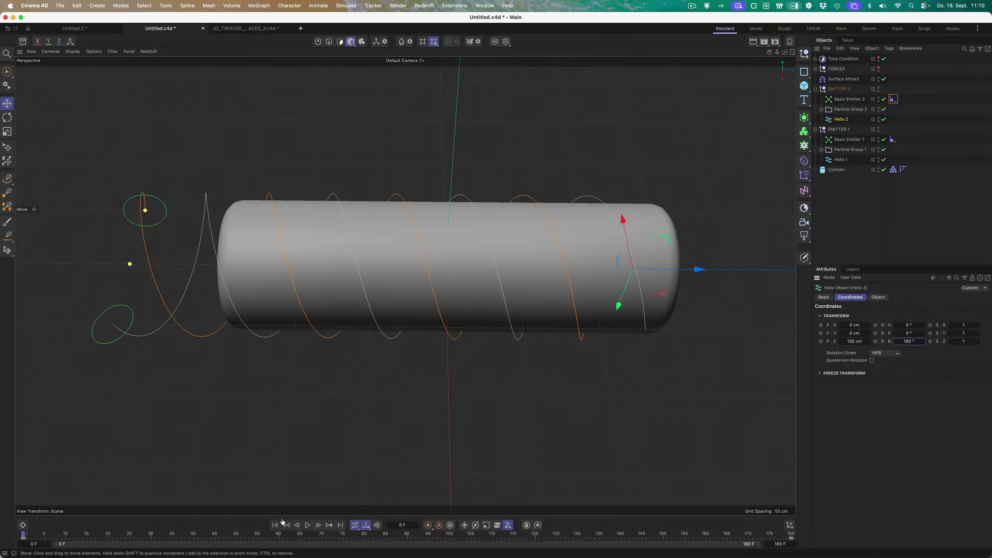
# - Run the simulation from the start to about frame 107 to check the two emitters
pyautogui.click(308, 525)
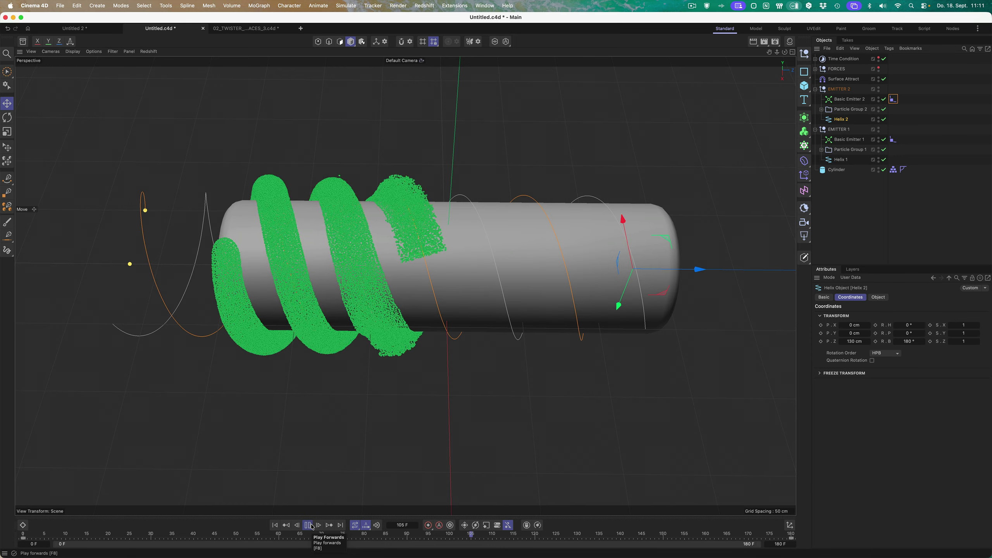
pyautogui.click(312, 526)
# - Set Basic Emitter 1's particle color to yellow, with RGB values 255, 255, 116
pyautogui.click(851, 140)
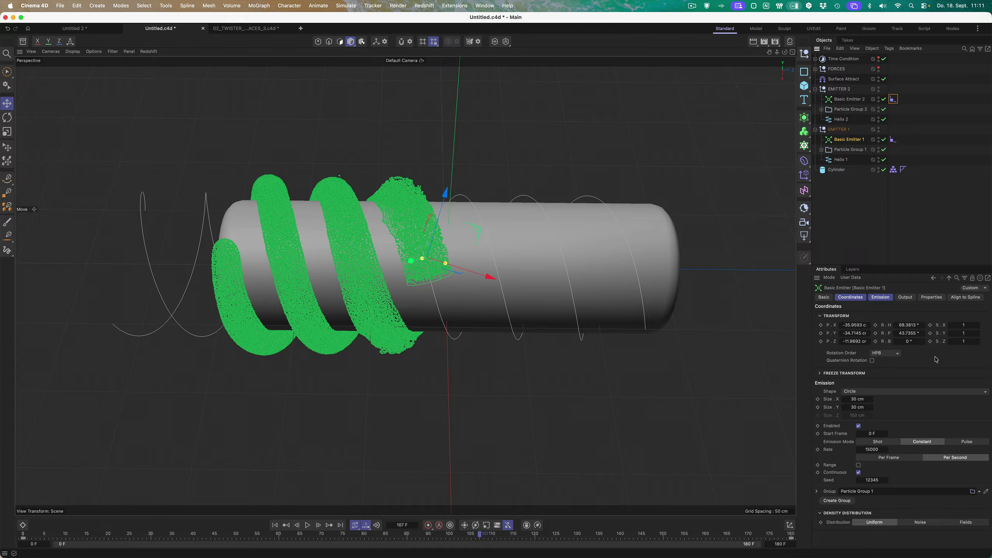
pyautogui.click(937, 297)
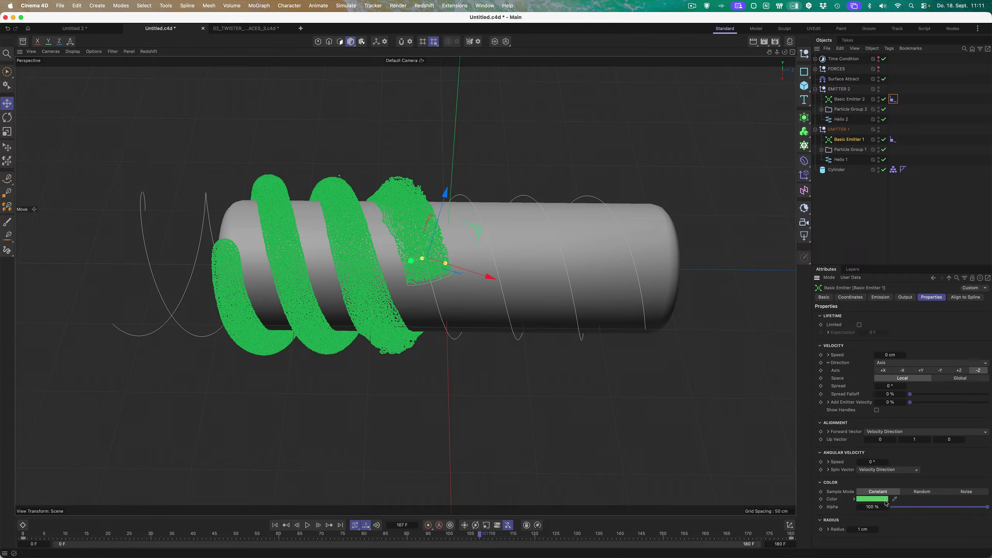
pyautogui.click(872, 500)
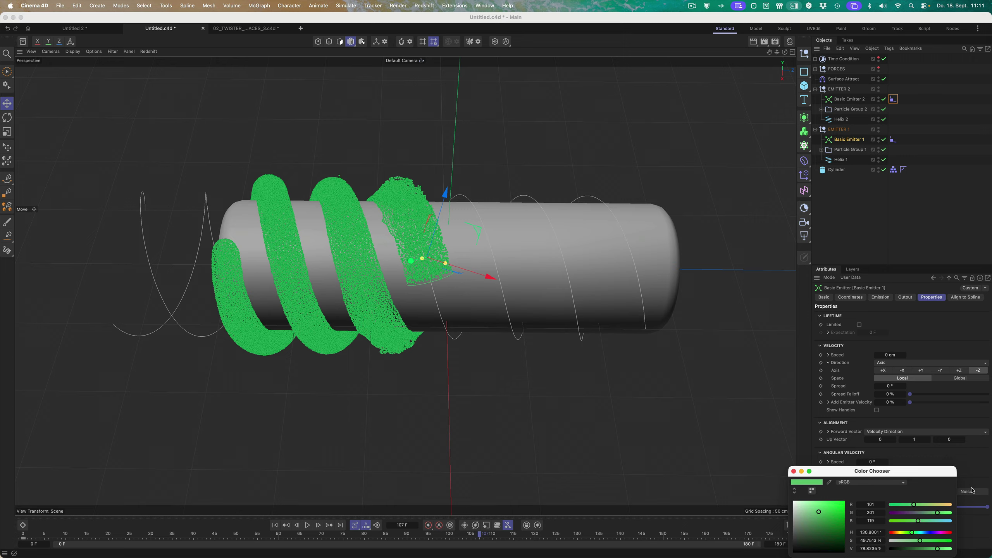
pyautogui.click(950, 505)
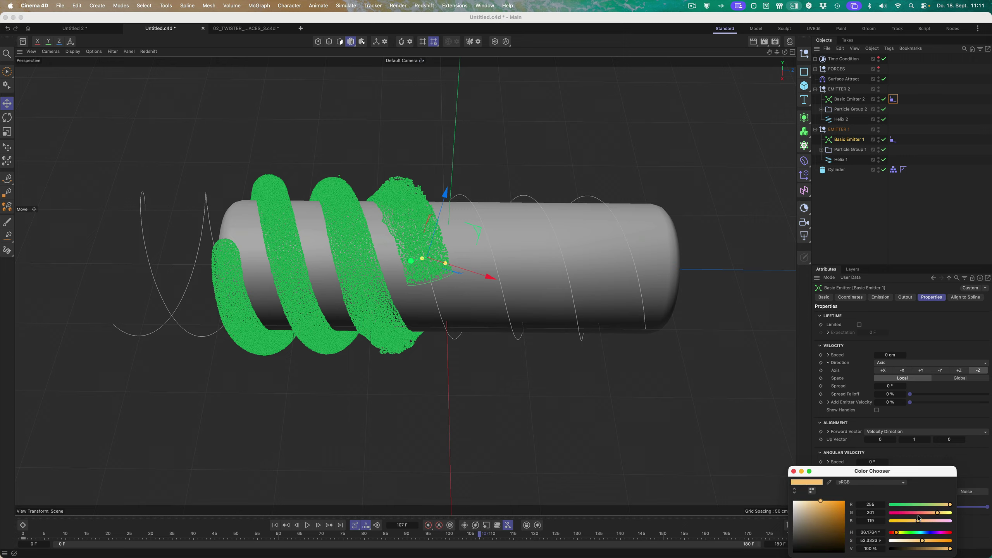
pyautogui.moveTo(939, 516); pyautogui.dragTo(955, 512)
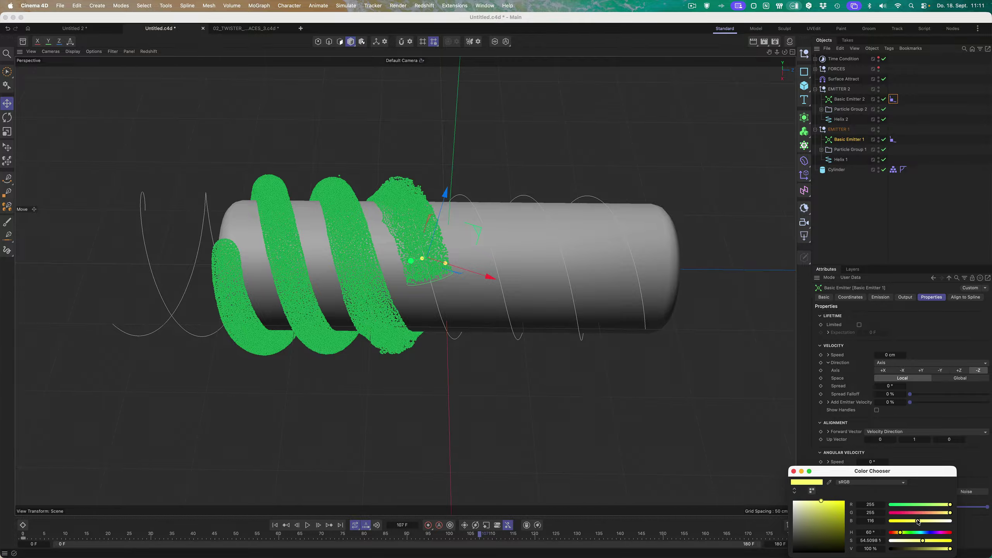
pyautogui.click(794, 471)
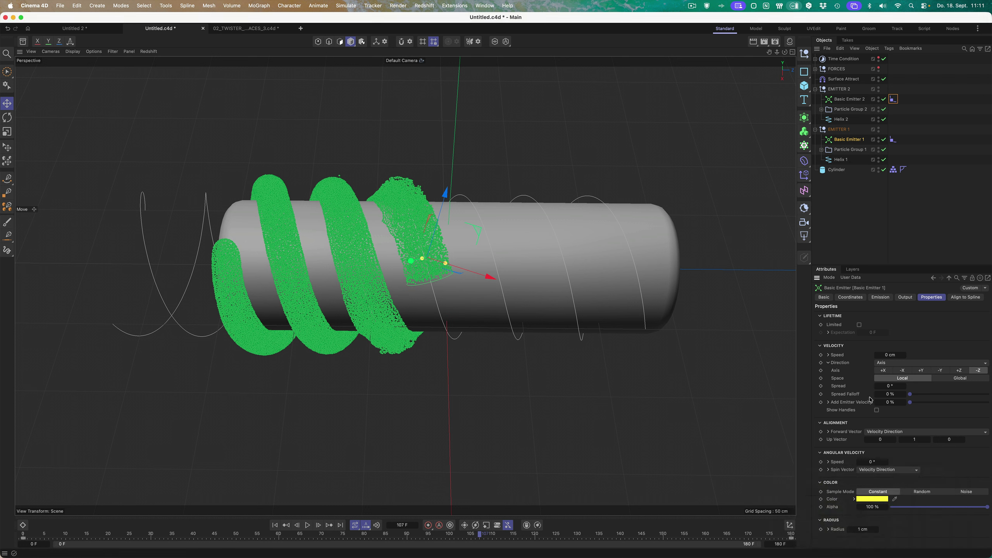
# - Set Basic Emitter 2's particle color to teal
pyautogui.click(851, 99)
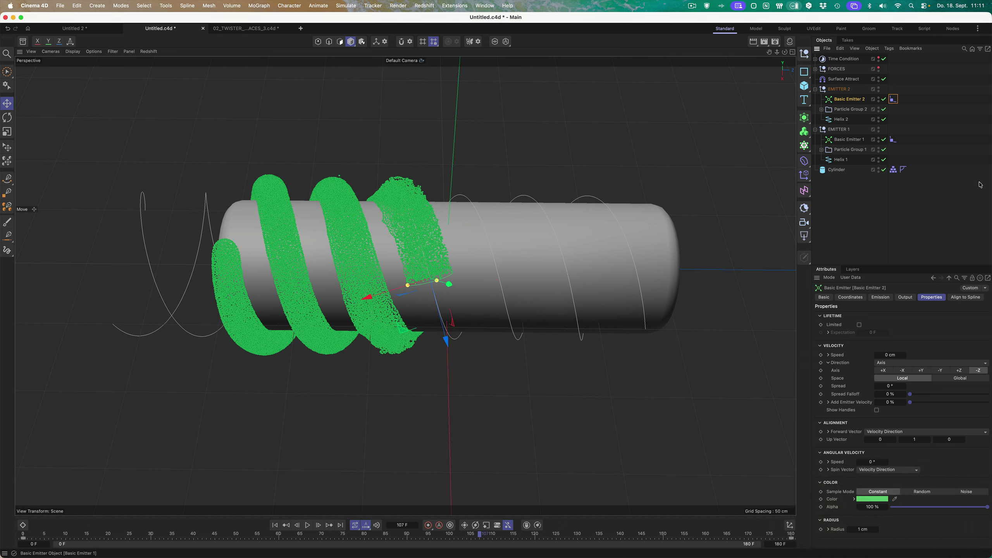
pyautogui.click(879, 499)
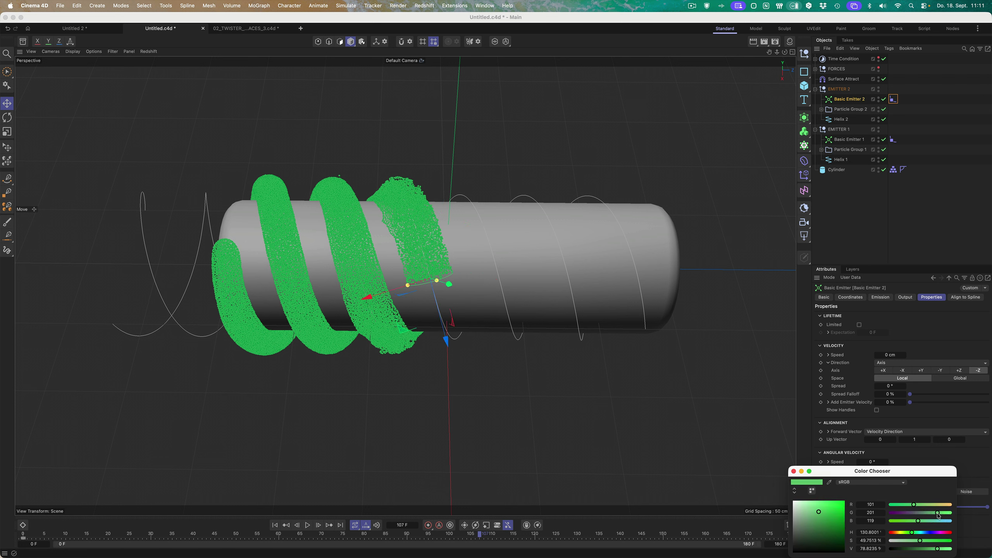
pyautogui.moveTo(941, 522); pyautogui.dragTo(944, 542)
pyautogui.click(794, 472)
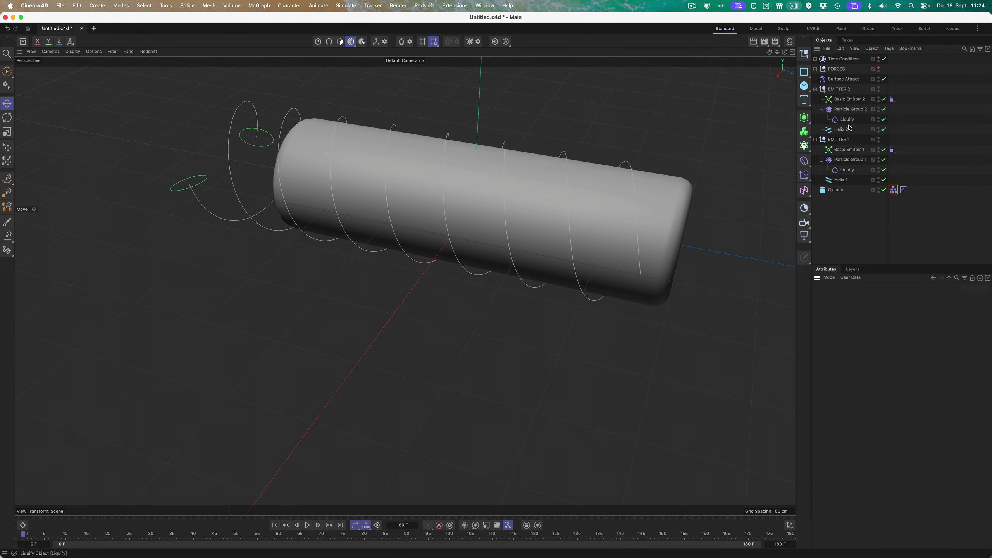
# - Scrub the simulation to frame 180, extend the project's end frame to 210, and save the scene
pyautogui.moveTo(23, 533); pyautogui.dragTo(808, 528)
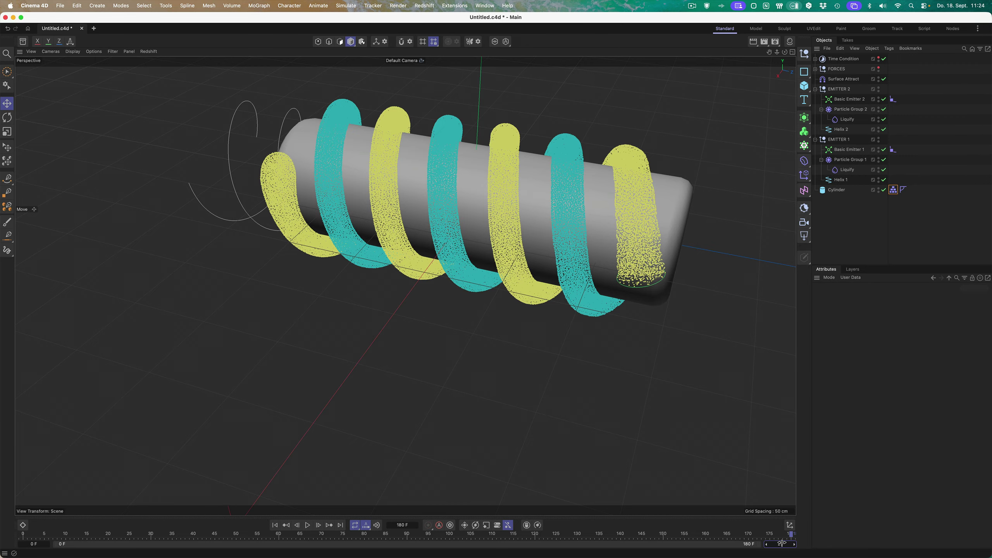
pyautogui.press('Return')
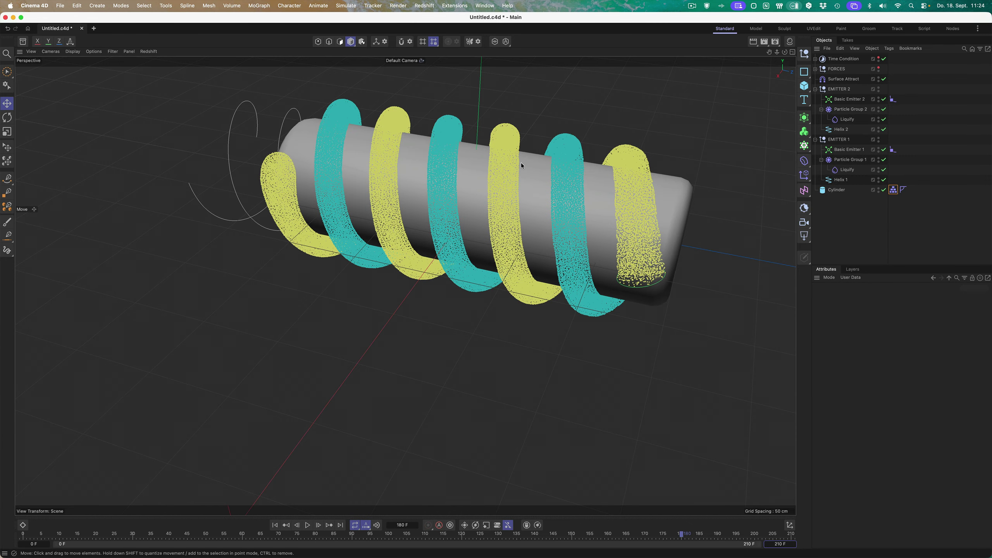
pyautogui.moveTo(521, 166)
pyautogui.keyDown('alt'); pyautogui.mouseDown()
pyautogui.moveTo(488, 176)
pyautogui.moveTo(524, 166)
pyautogui.mouseUp(); pyautogui.keyUp('alt')
pyautogui.press('super+s')
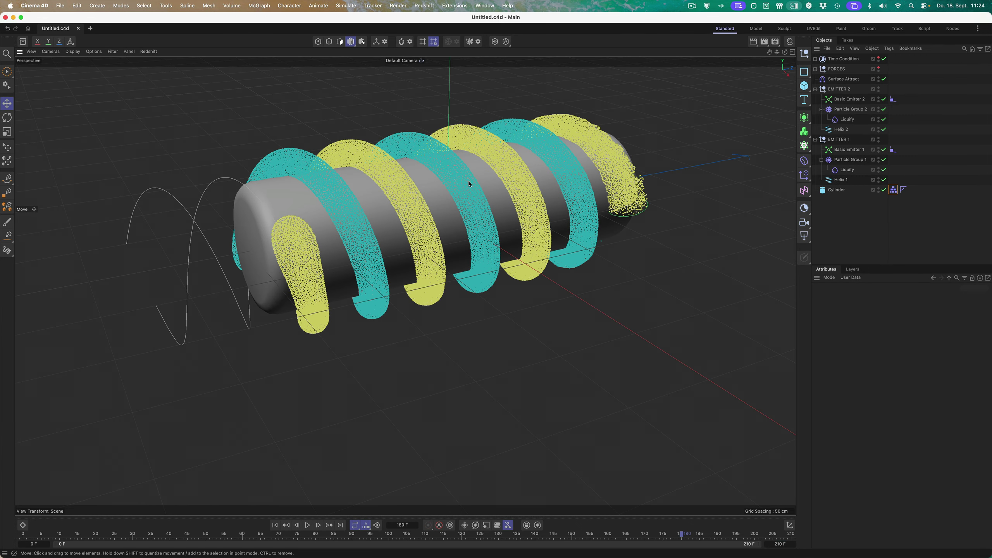
pyautogui.keyDown('alt'); pyautogui.moveTo(469, 184); pyautogui.dragTo(483, 218); pyautogui.keyUp('alt')
pyautogui.press('super+s')
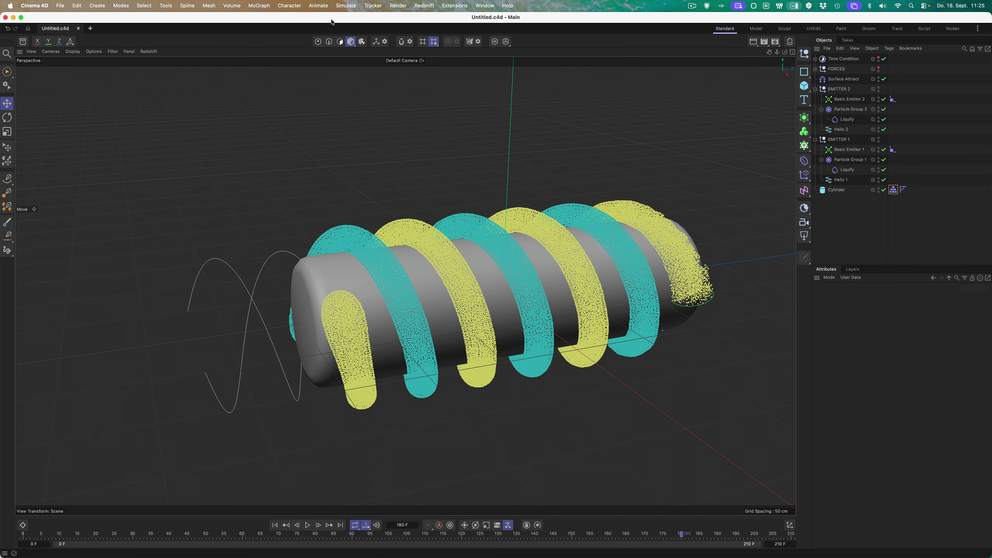
# - Add a Liquid Mesh object to turn the particles into a liquid surface
pyautogui.click(346, 5)
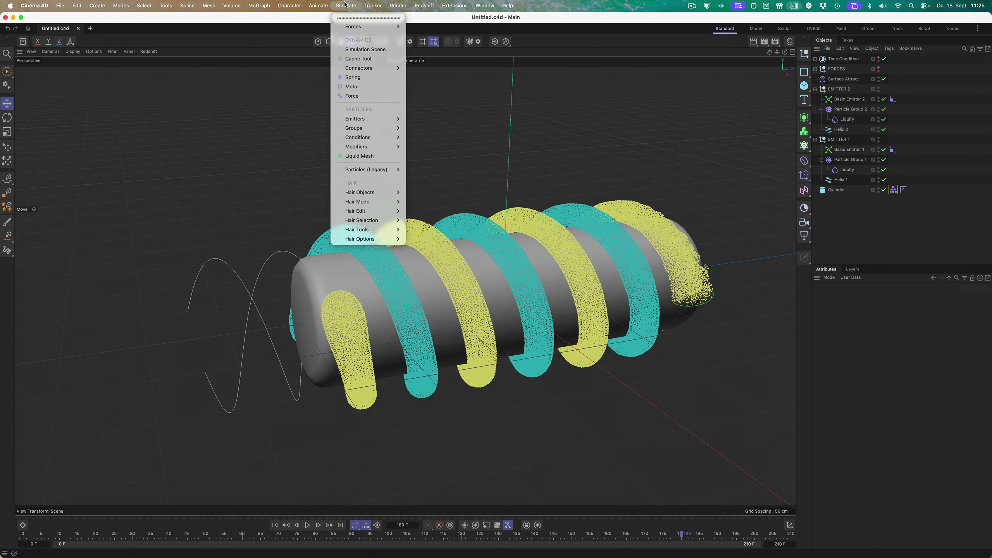
pyautogui.click(359, 156)
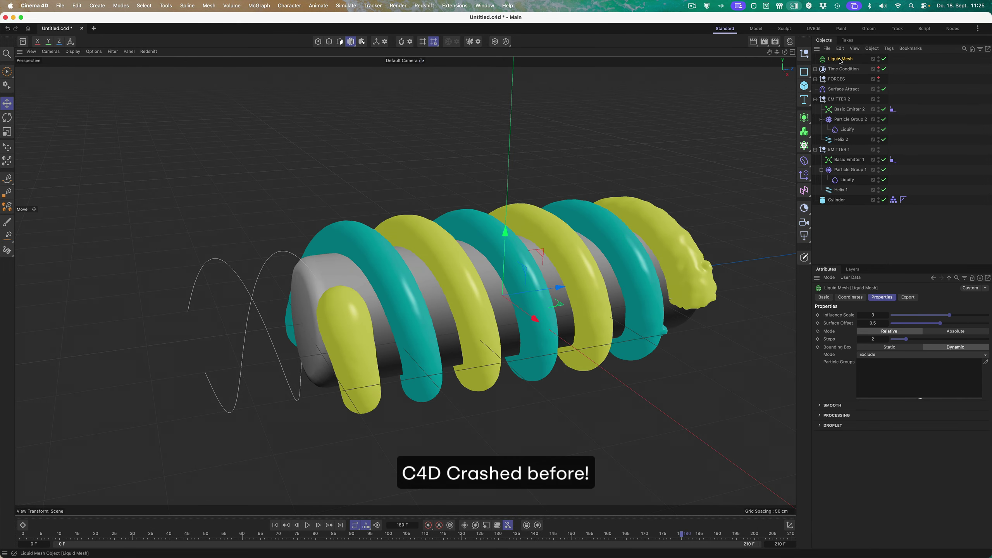
# - Set the Liquid Mesh's Influence Scale to 5, Geometry Smooth Iterations to 5 and Smooth Strength to 100%, and save the scene
pyautogui.moveTo(608, 299)
pyautogui.keyDown('alt'); pyautogui.mouseDown()
pyautogui.moveTo(550, 300)
pyautogui.moveTo(483, 277)
pyautogui.moveTo(598, 311)
pyautogui.mouseUp(); pyautogui.keyUp('alt')
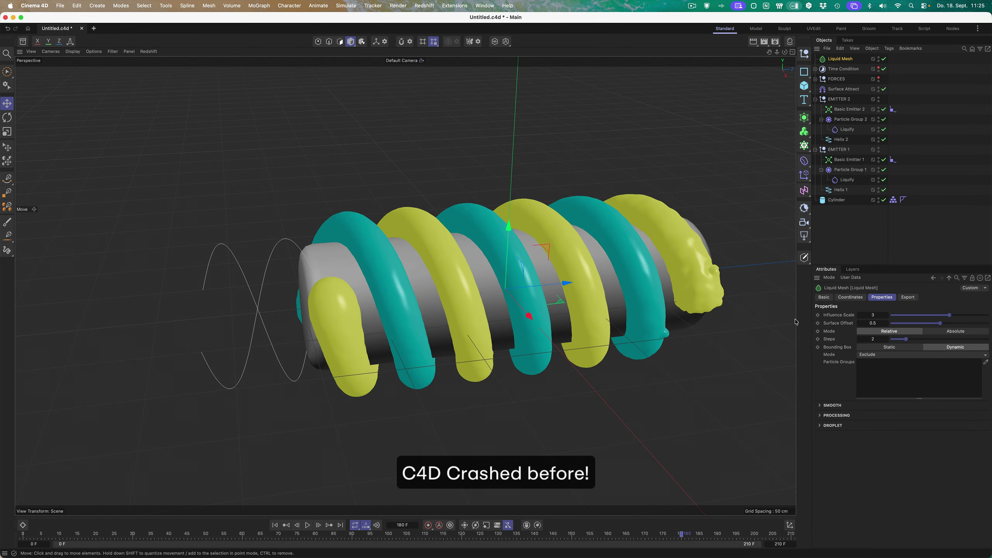
pyautogui.moveTo(950, 315); pyautogui.dragTo(991, 316)
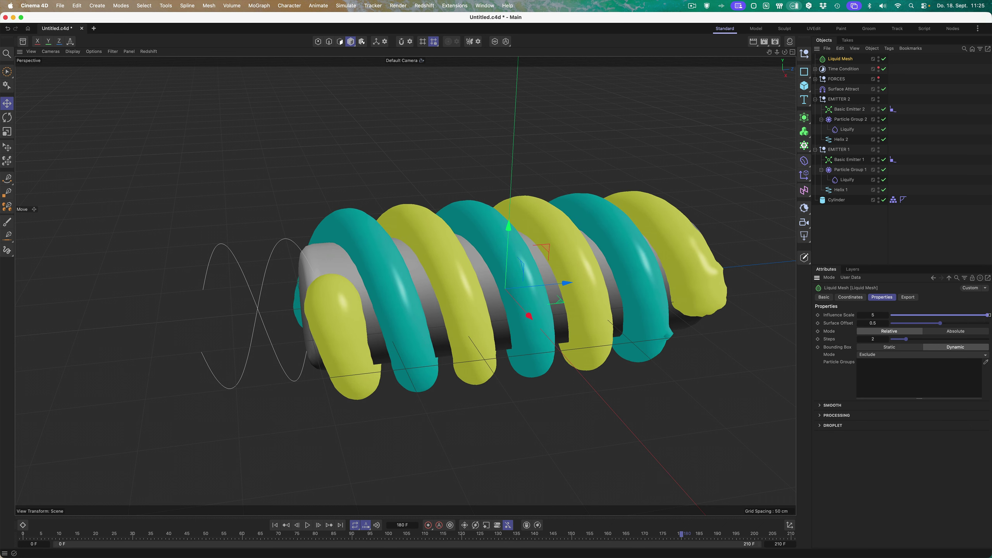
pyautogui.click(819, 406)
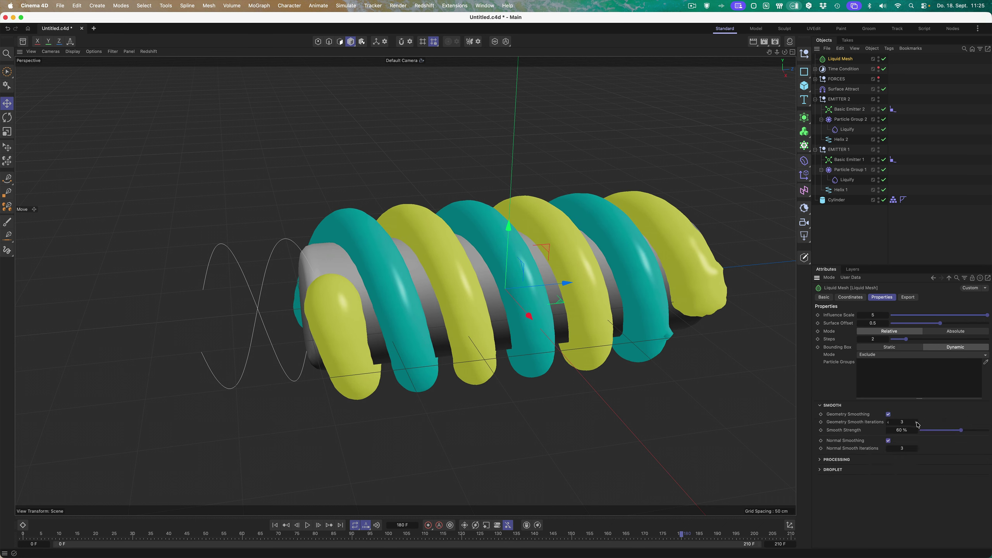
pyautogui.click(915, 422)
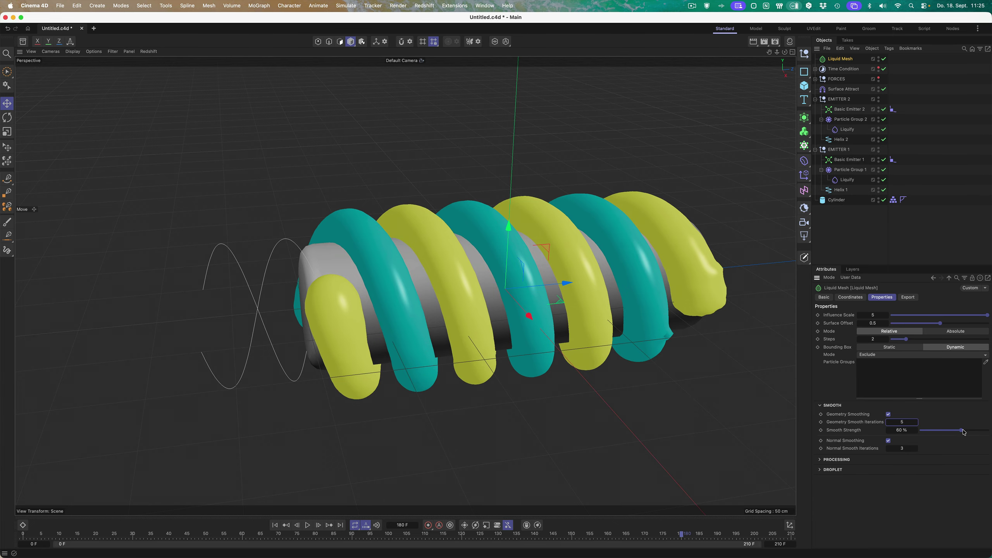
pyautogui.moveTo(963, 431); pyautogui.dragTo(988, 430)
pyautogui.keyDown('alt'); pyautogui.moveTo(687, 452); pyautogui.dragTo(505, 296); pyautogui.keyUp('alt')
pyautogui.keyDown('alt'); pyautogui.moveTo(708, 336); pyautogui.dragTo(738, 347); pyautogui.keyUp('alt')
pyautogui.keyDown('alt'); pyautogui.moveTo(436, 339); pyautogui.dragTo(490, 306, button='middle'); pyautogui.keyUp('alt')
pyautogui.keyDown('alt'); pyautogui.moveTo(491, 305); pyautogui.dragTo(601, 358); pyautogui.keyUp('alt')
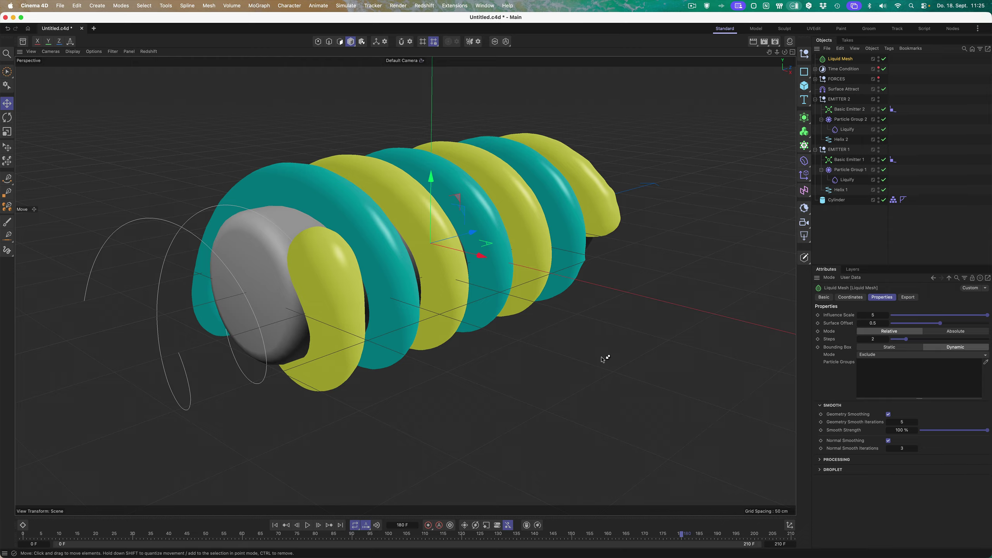
pyautogui.press('super+s')
# - Play the meshed simulation from frame 0, stop it and return to the first frame
pyautogui.click(275, 524)
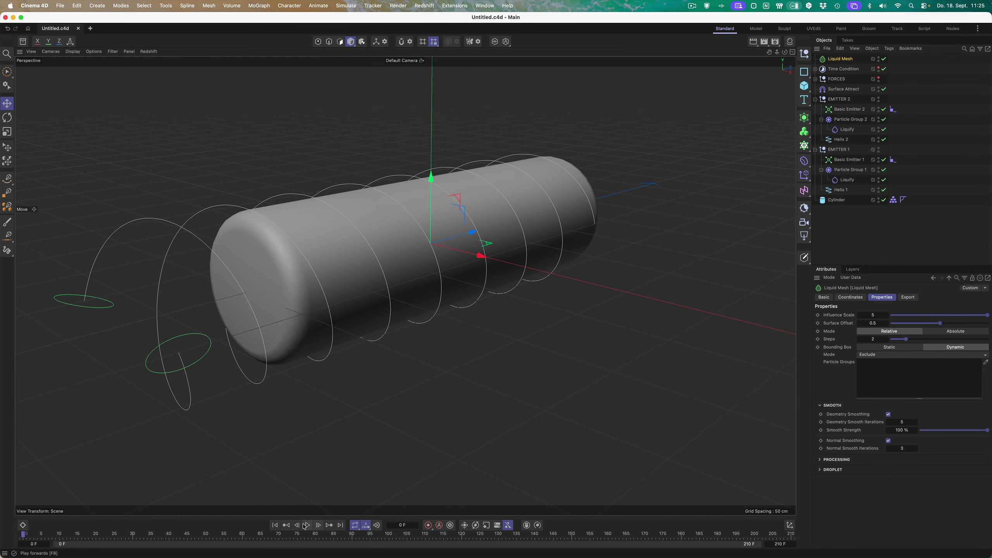
pyautogui.click(306, 526)
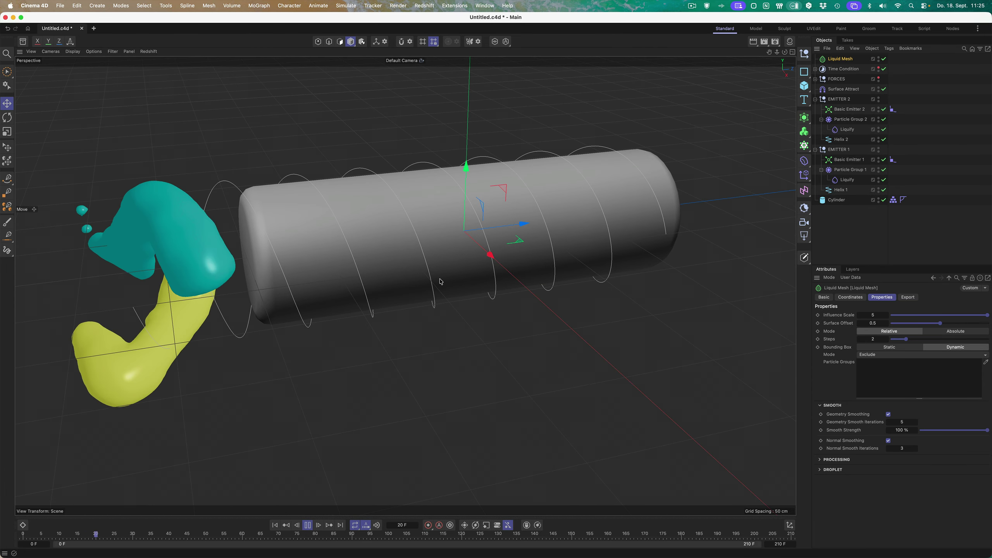
pyautogui.click(307, 525)
pyautogui.click(275, 525)
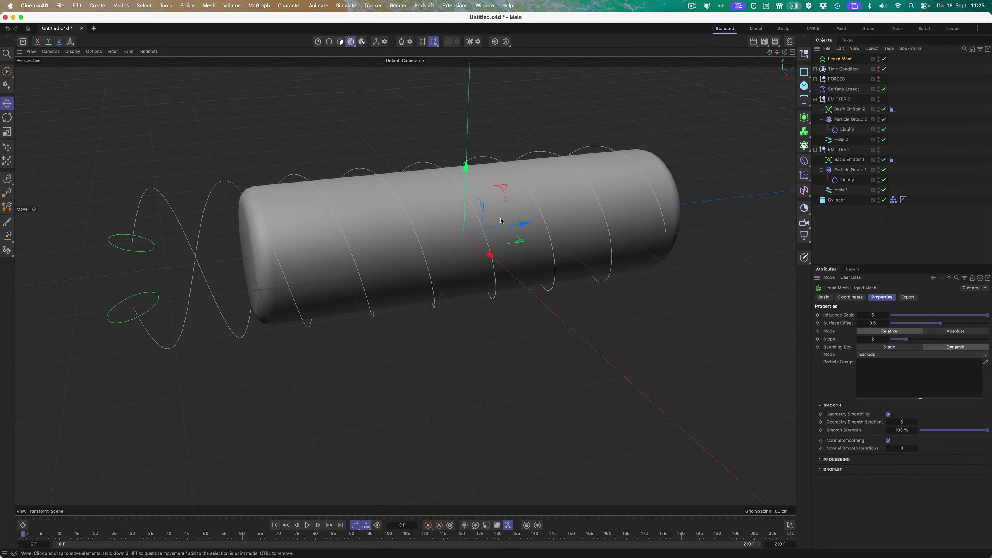
# - Convert the Cylinder to an editable polygon object and display the viewport in Gouraud Shading (Lines)
pyautogui.click(837, 200)
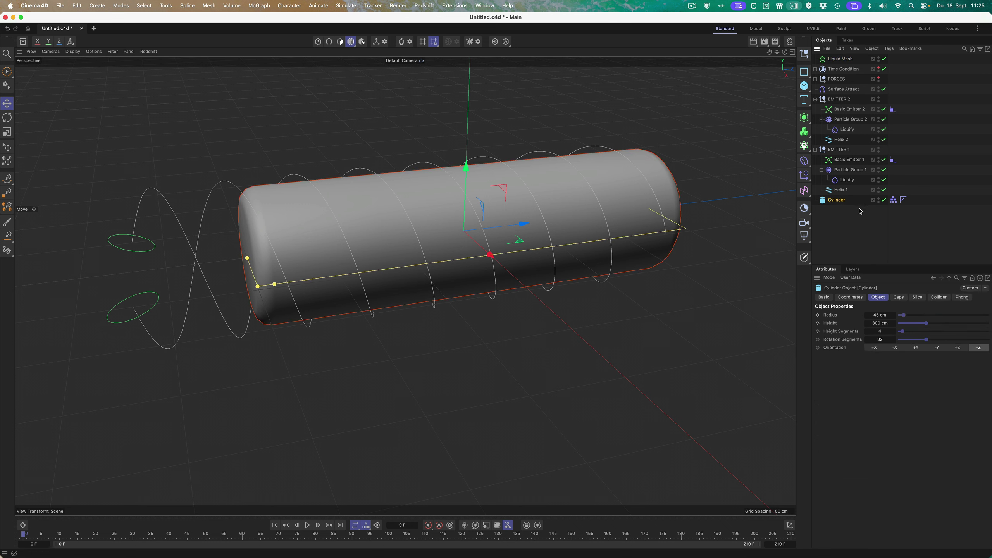
pyautogui.press('c')
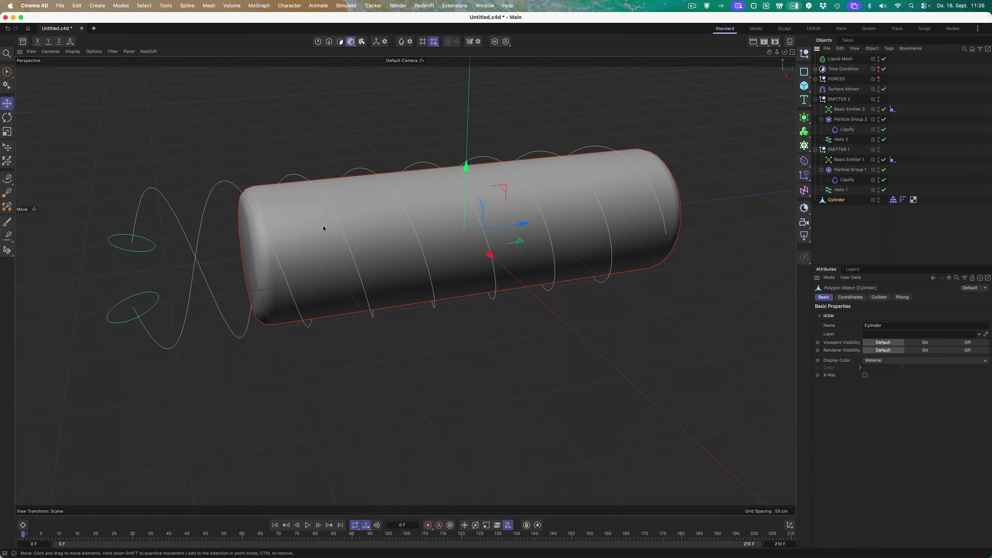
pyautogui.keyDown('alt'); pyautogui.moveTo(327, 227); pyautogui.dragTo(392, 238); pyautogui.keyUp('alt')
pyautogui.click(74, 52)
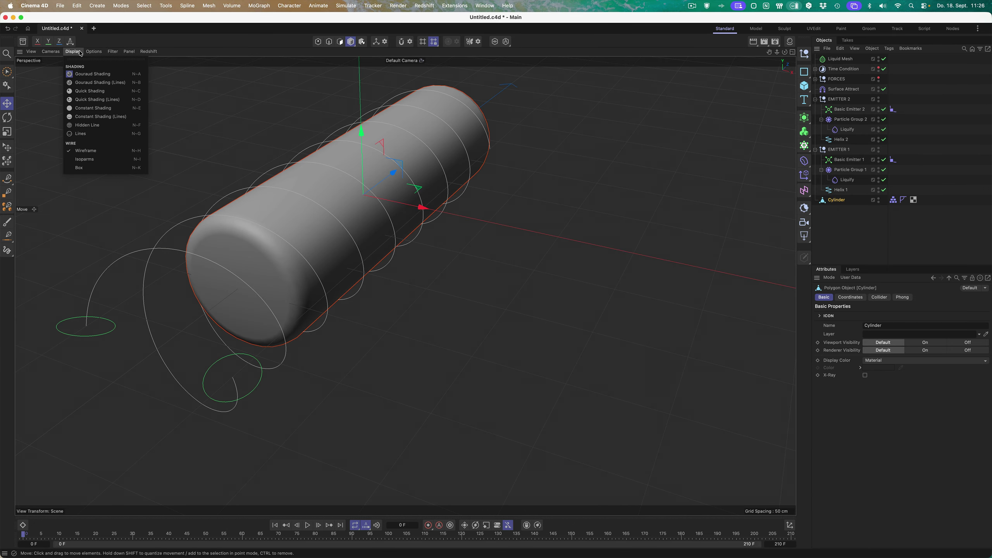
pyautogui.click(92, 85)
pyautogui.keyDown('alt'); pyautogui.moveTo(250, 240); pyautogui.dragTo(441, 260); pyautogui.keyUp('alt')
# - Brush-select the cap polygons on the emitter-side end of the cylinder in polygon mode and delete them
pyautogui.press('space')
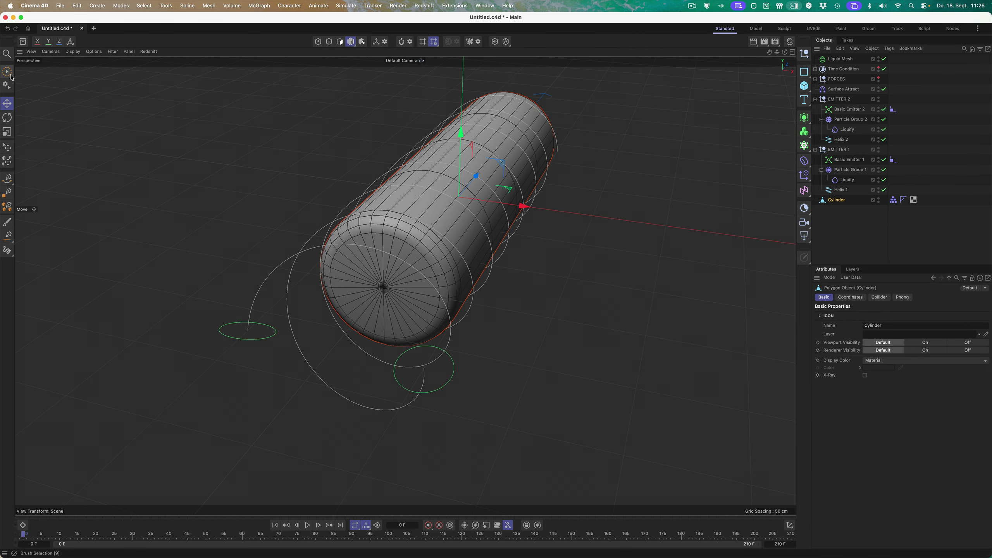
pyautogui.click(417, 295)
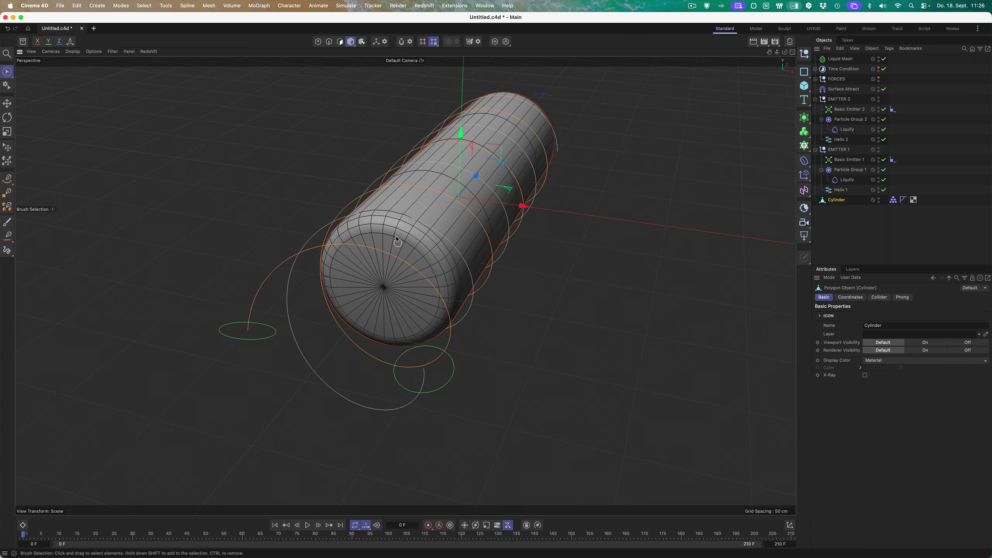
pyautogui.keyDown('shift'); pyautogui.moveTo(396, 240); pyautogui.dragTo(361, 228); pyautogui.keyUp('shift')
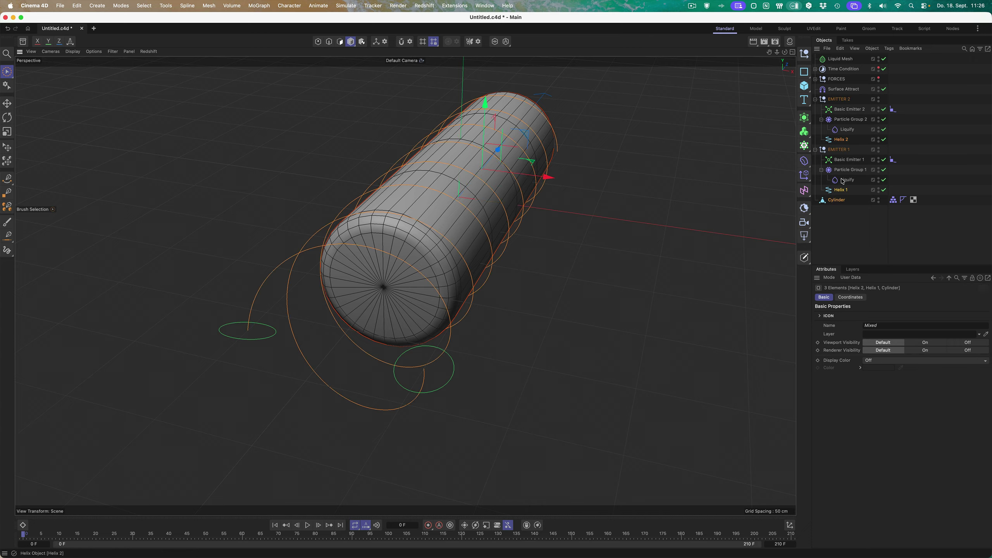
pyautogui.click(838, 200)
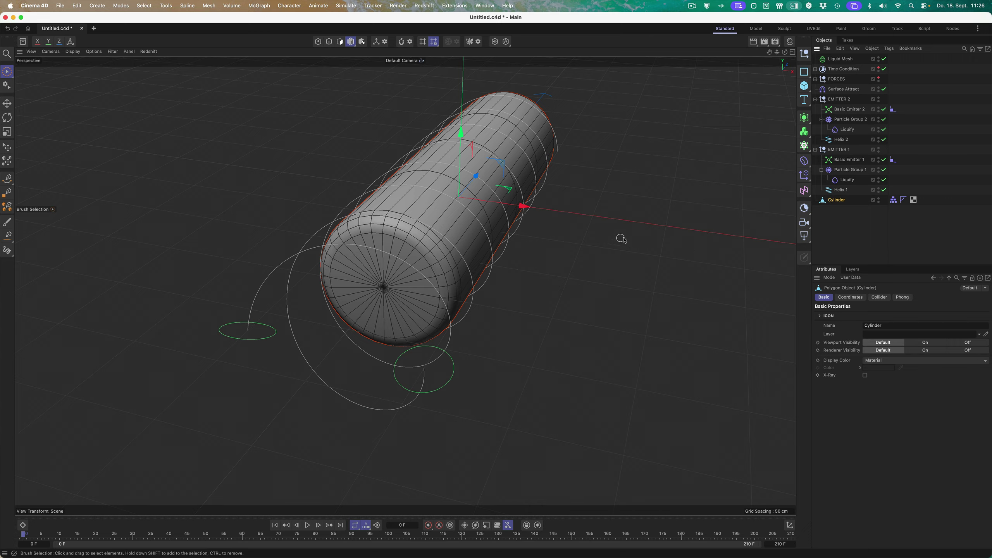
pyautogui.press('Return')
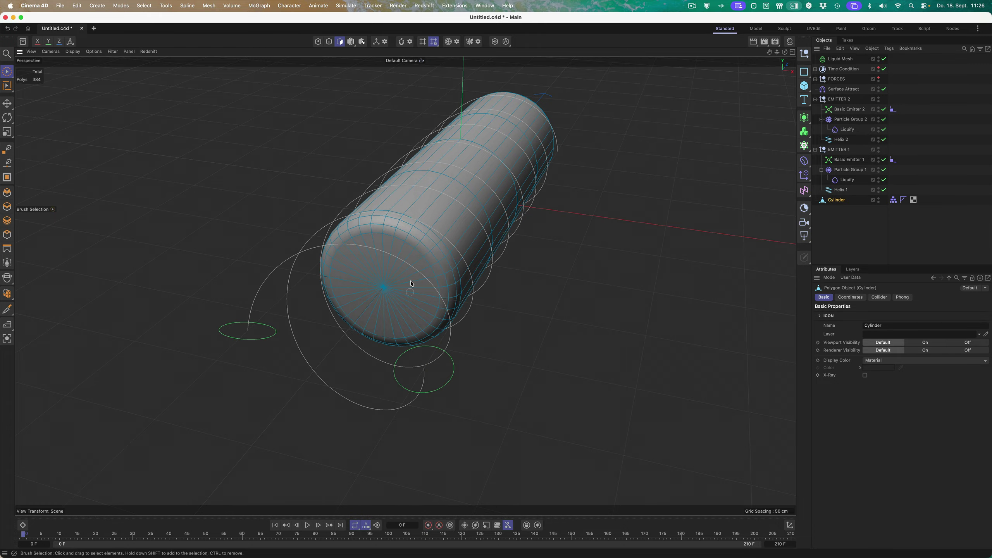
pyautogui.moveTo(411, 283)
pyautogui.mouseDown()
pyautogui.moveTo(375, 289)
pyautogui.moveTo(355, 309)
pyautogui.moveTo(409, 300)
pyautogui.mouseUp()
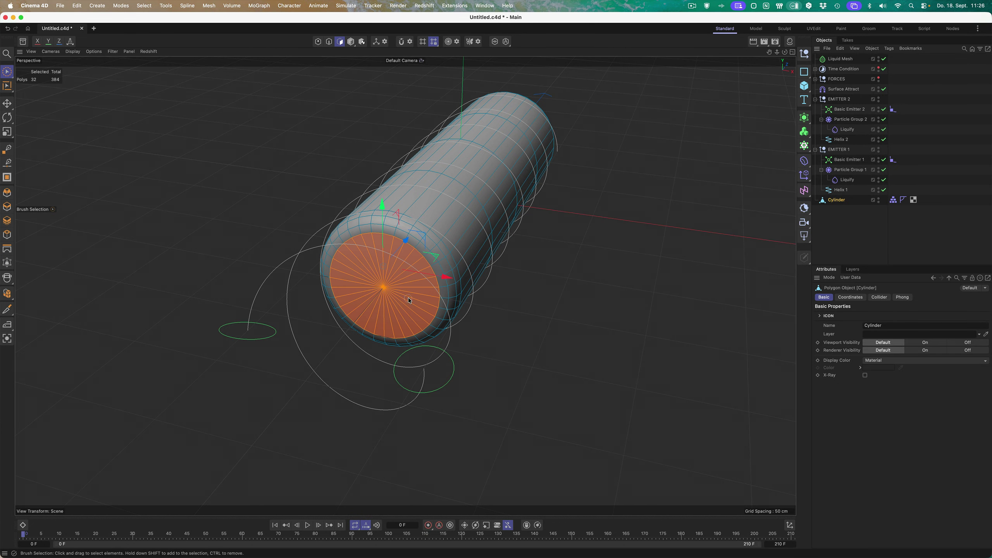
pyautogui.press('Delete')
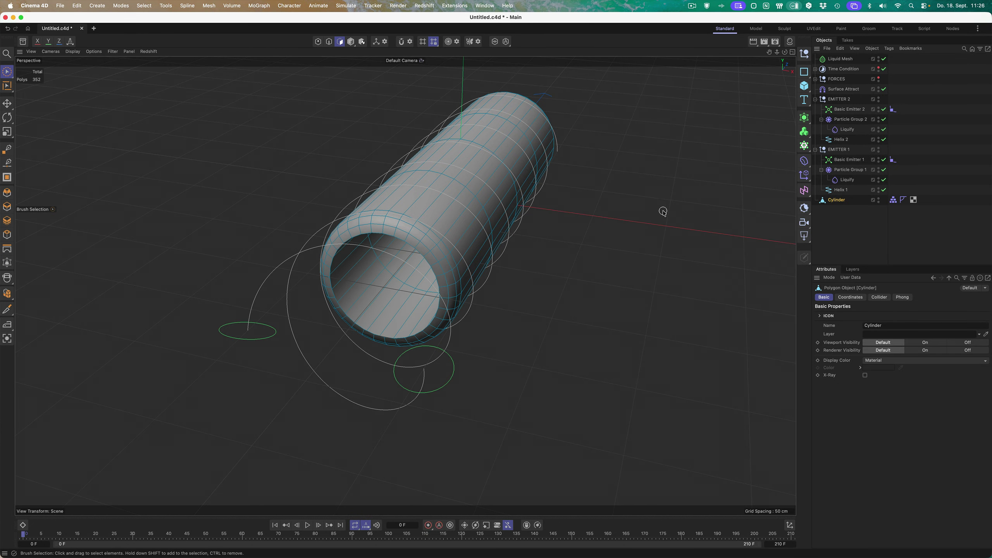
# - Select and delete the cap polygons on the cylinder's opposite end
pyautogui.keyDown('alt'); pyautogui.moveTo(539, 198); pyautogui.dragTo(428, 188); pyautogui.keyUp('alt')
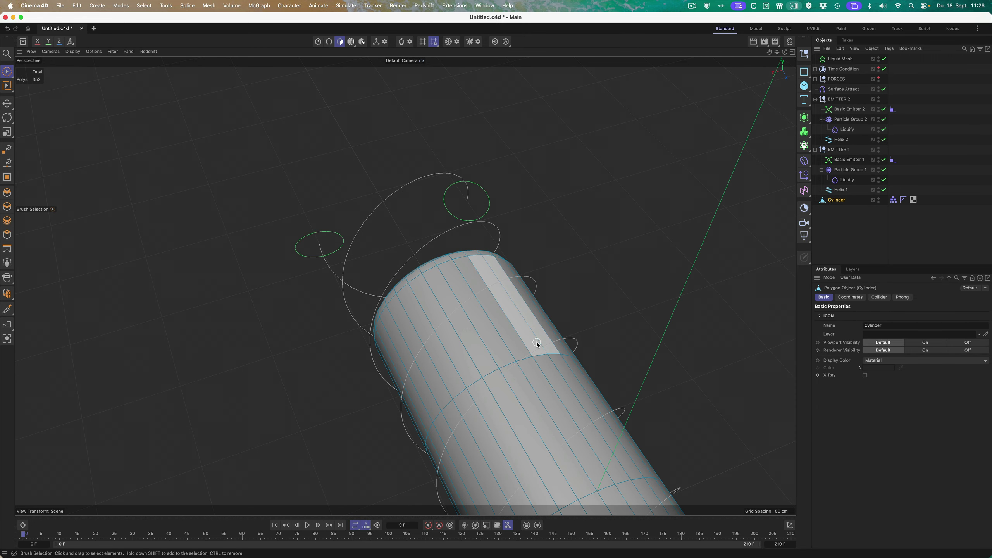
pyautogui.keyDown('alt'); pyautogui.moveTo(536, 343); pyautogui.dragTo(293, 90, button='middle'); pyautogui.keyUp('alt')
pyautogui.keyDown('alt'); pyautogui.moveTo(582, 459); pyautogui.dragTo(565, 408); pyautogui.keyUp('alt')
pyautogui.keyDown('alt'); pyautogui.moveTo(607, 461); pyautogui.dragTo(523, 286, button='middle'); pyautogui.keyUp('alt')
pyautogui.moveTo(523, 287)
pyautogui.keyDown('alt'); pyautogui.mouseDown()
pyautogui.moveTo(530, 317)
pyautogui.moveTo(490, 346)
pyautogui.moveTo(437, 294)
pyautogui.moveTo(481, 295)
pyautogui.mouseUp(); pyautogui.keyUp('alt')
pyautogui.press('Delete')
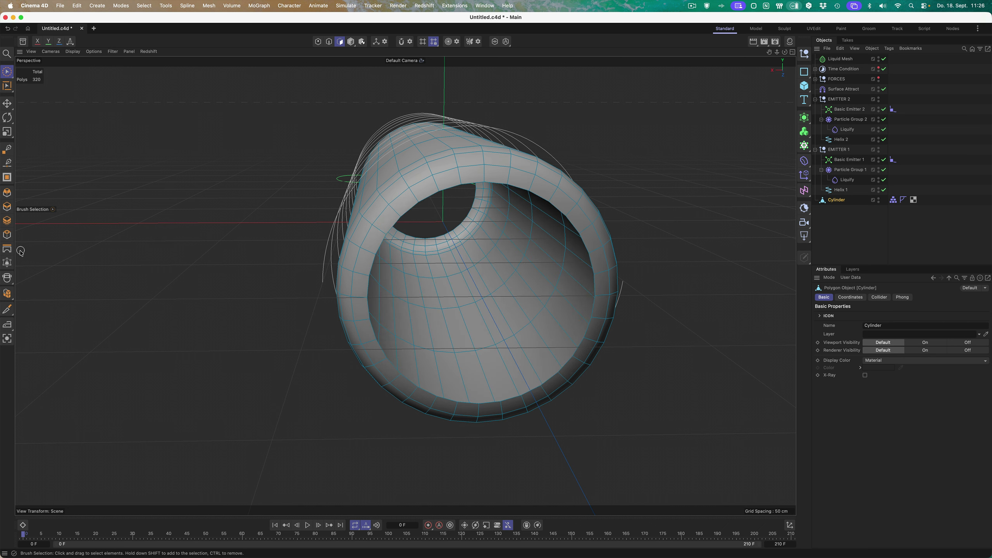
# - Close the holes at both cylinder ends with Close Polygon Hole, using the Grid polygon type
pyautogui.click(7, 177)
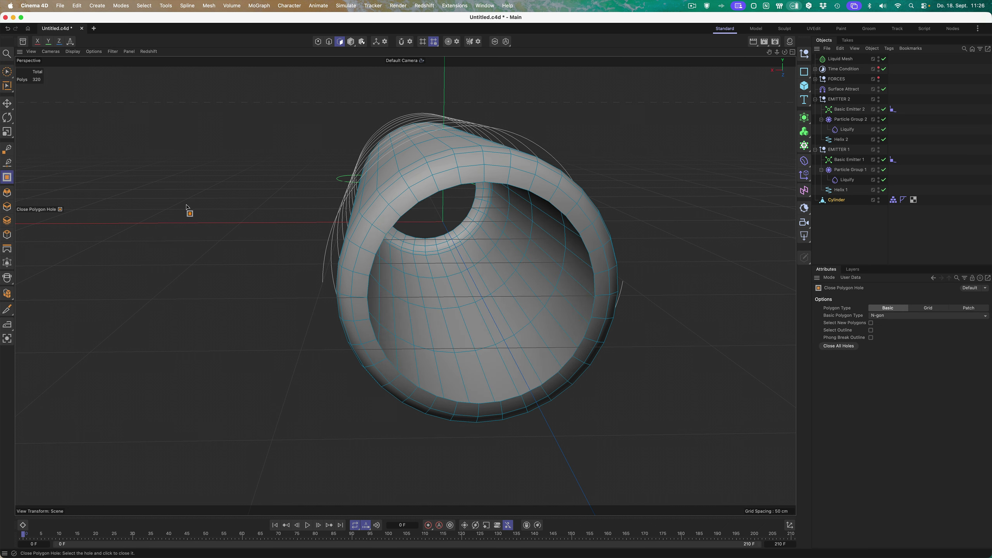
pyautogui.click(516, 187)
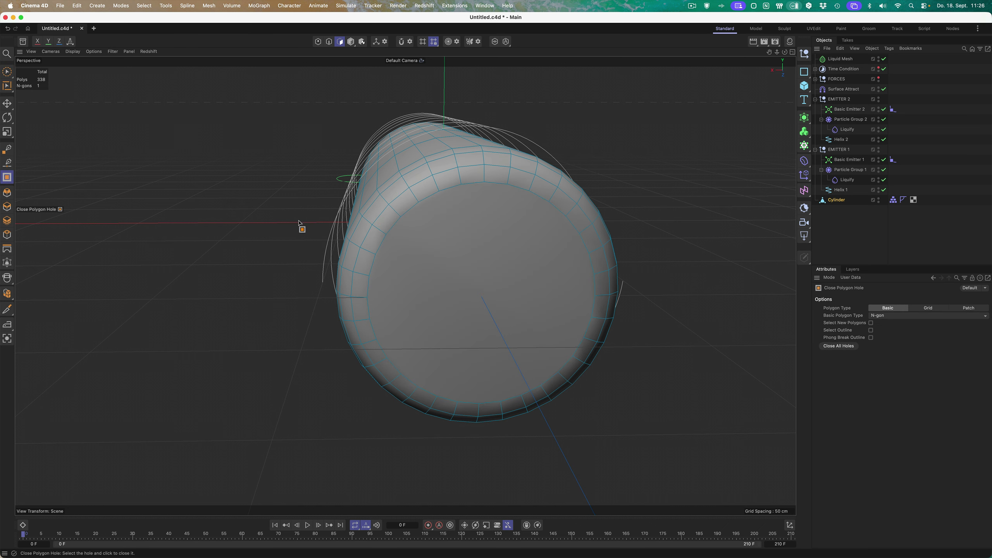
pyautogui.press('super+z')
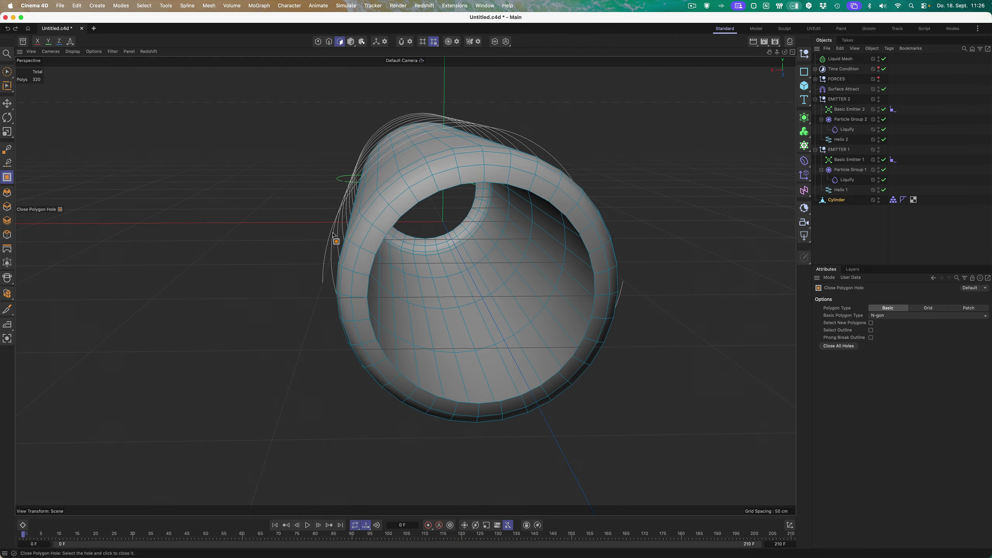
pyautogui.click(926, 308)
pyautogui.click(562, 206)
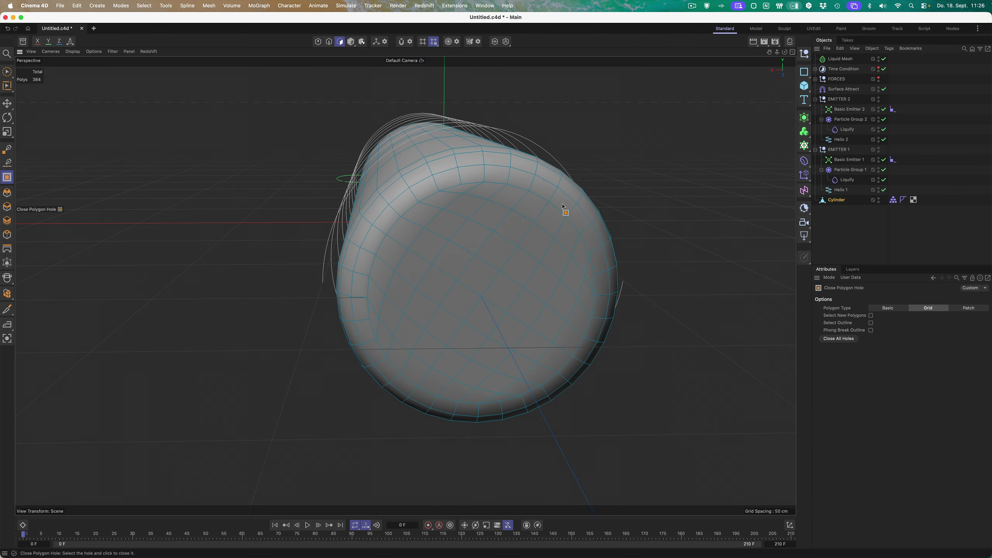
pyautogui.keyDown('alt'); pyautogui.moveTo(243, 274); pyautogui.dragTo(414, 294); pyautogui.keyUp('alt')
pyautogui.click(466, 220)
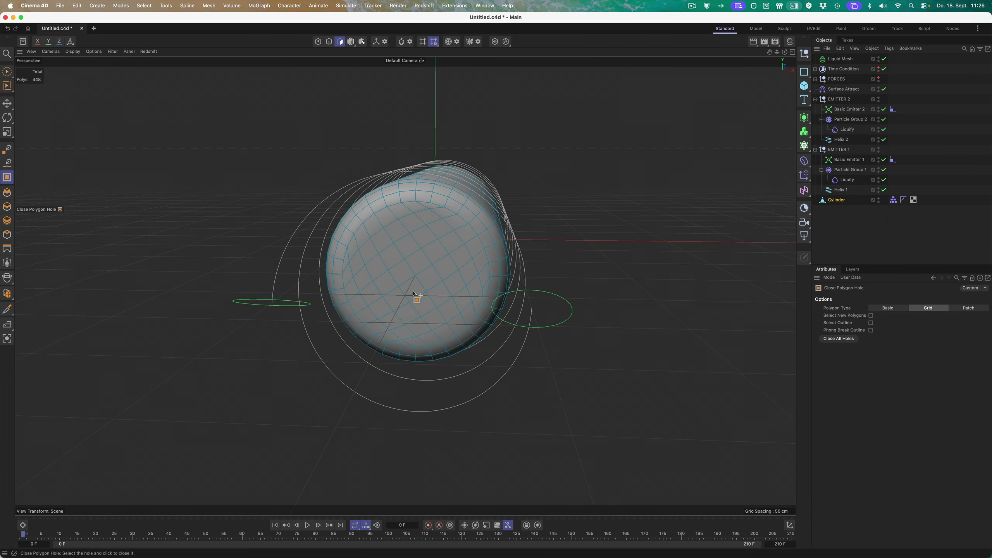
# - Brush-select a block of eight polygons in the middle of the emitter-side cap and extrude it outward into a long bar
pyautogui.click(7, 71)
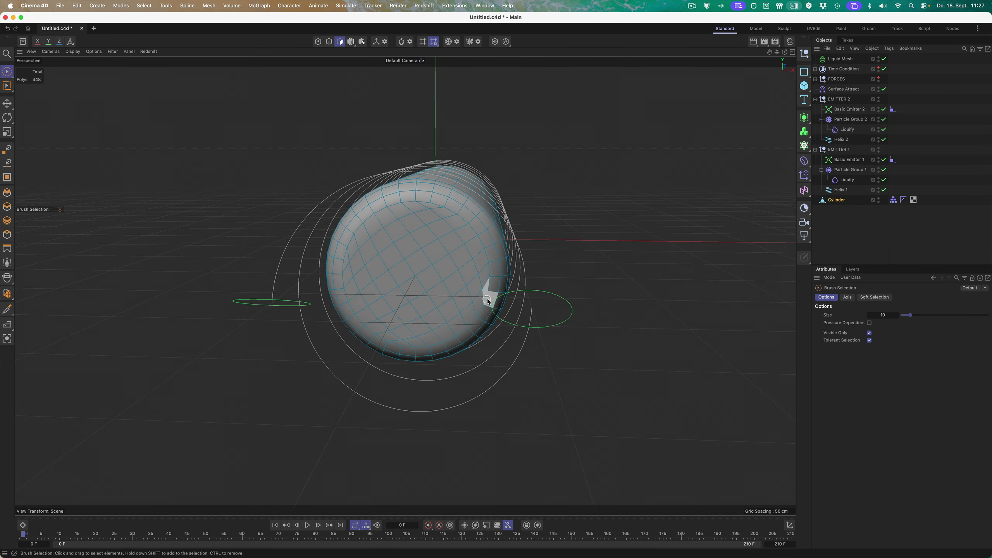
pyautogui.keyDown('alt'); pyautogui.moveTo(427, 317); pyautogui.dragTo(432, 304); pyautogui.keyUp('alt')
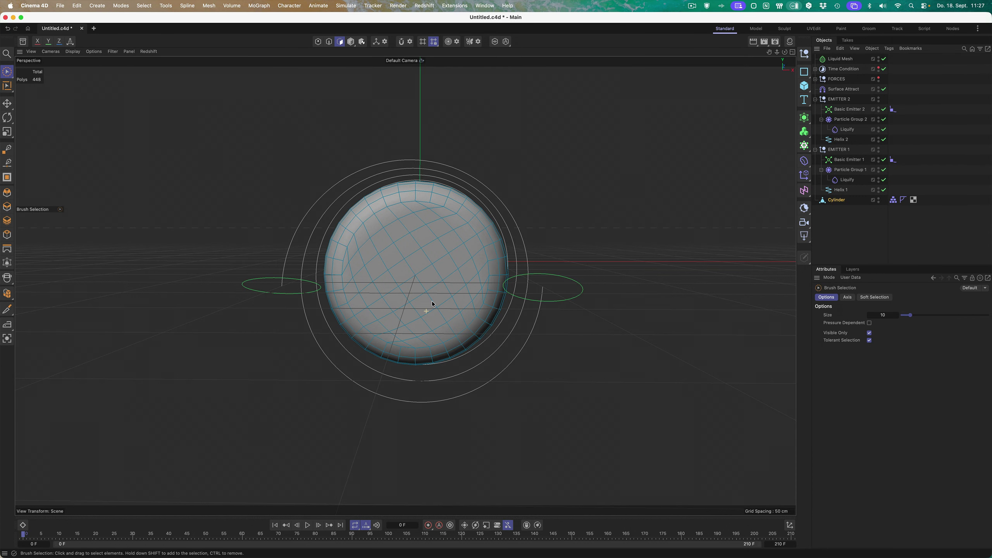
pyautogui.moveTo(442, 258)
pyautogui.mouseDown()
pyautogui.moveTo(414, 281)
pyautogui.moveTo(396, 326)
pyautogui.moveTo(457, 321)
pyautogui.mouseUp()
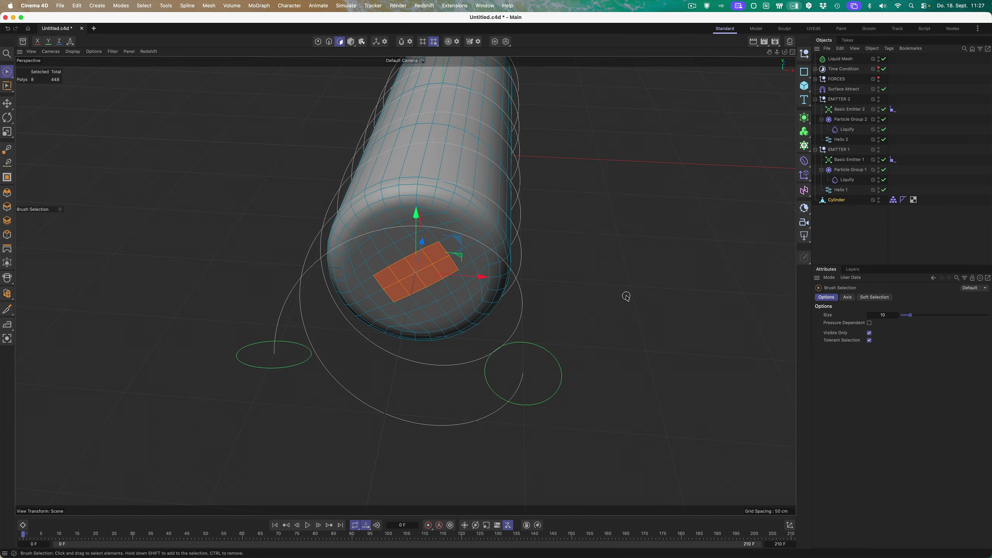
pyautogui.keyDown('alt'); pyautogui.moveTo(600, 305); pyautogui.dragTo(342, 296); pyautogui.keyUp('alt')
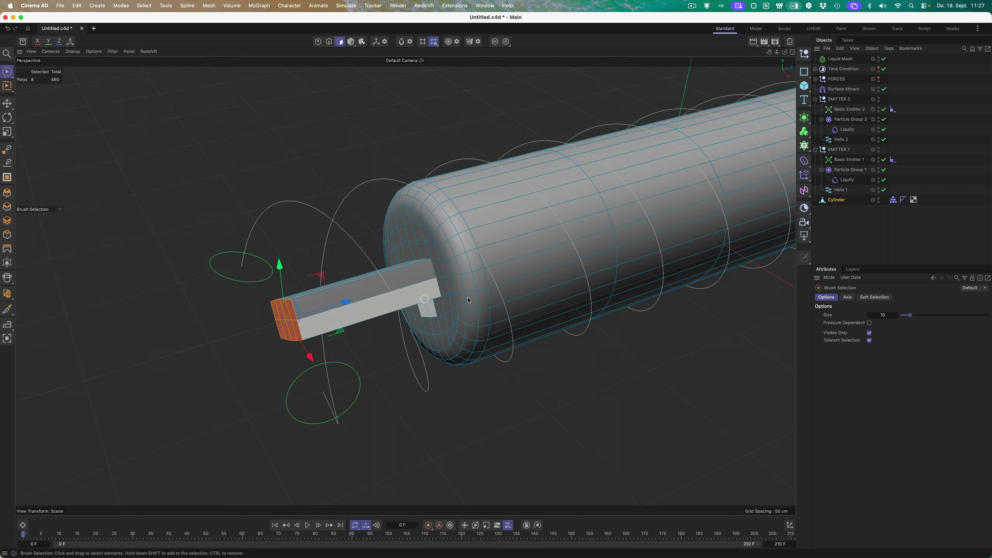
# - Add the extruded bar's side polygons to the selection with Loop Selection
pyautogui.keyDown('alt'); pyautogui.moveTo(516, 286); pyautogui.dragTo(541, 277); pyautogui.keyUp('alt')
pyautogui.keyDown('alt'); pyautogui.moveTo(541, 277); pyautogui.dragTo(575, 273, button='right'); pyautogui.keyUp('alt')
pyautogui.keyDown('alt'); pyautogui.moveTo(562, 282); pyautogui.dragTo(523, 270); pyautogui.keyUp('alt')
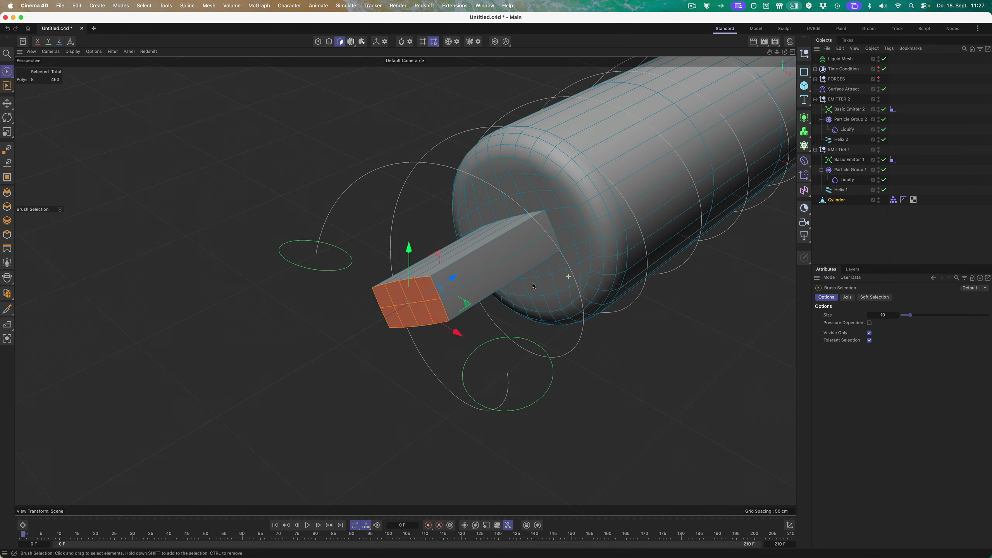
pyautogui.click(7, 86)
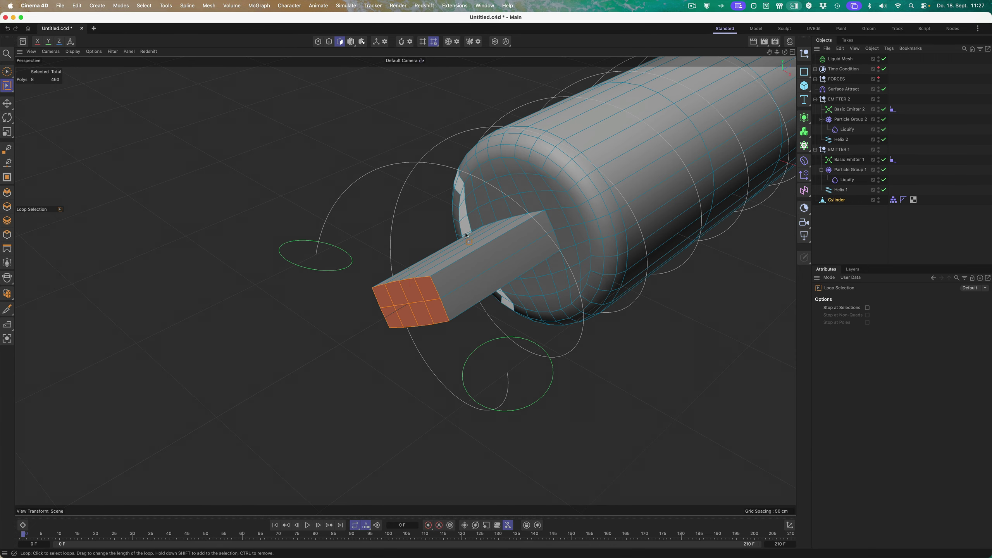
pyautogui.click(469, 249)
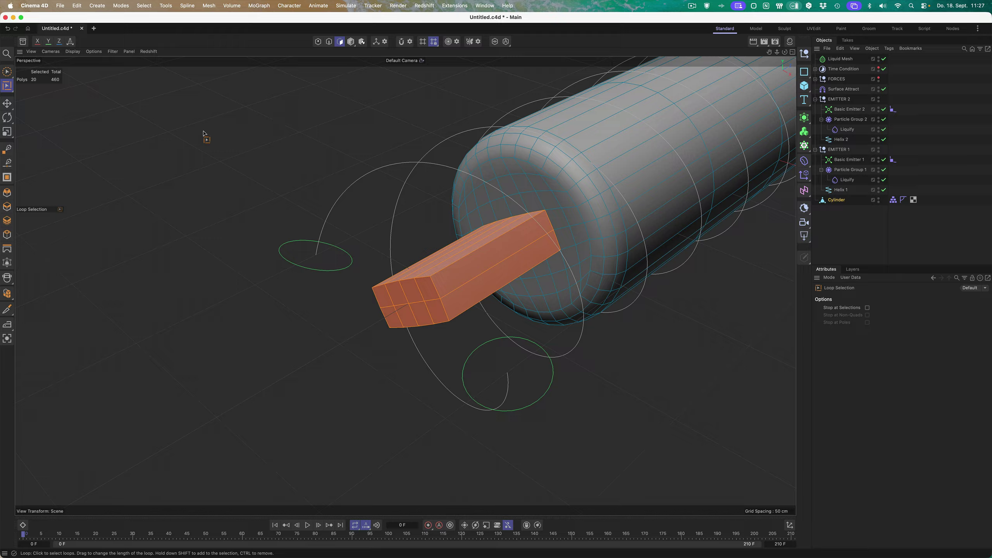
# - Scale the selected bar narrower in X and Y with the Z axis locked, undoing a first uniform scaling
pyautogui.press('t')
pyautogui.moveTo(727, 308); pyautogui.dragTo(675, 310)
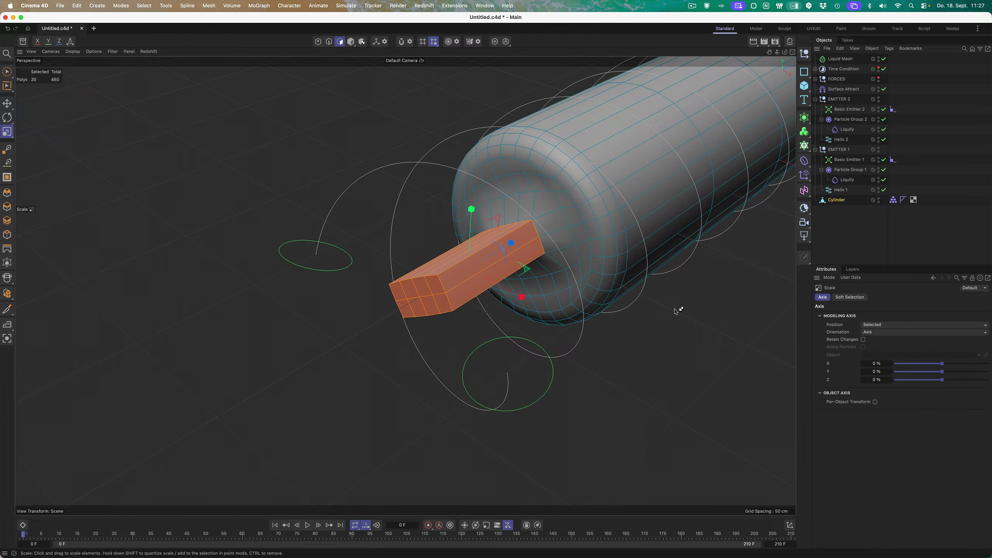
pyautogui.press('super+z')
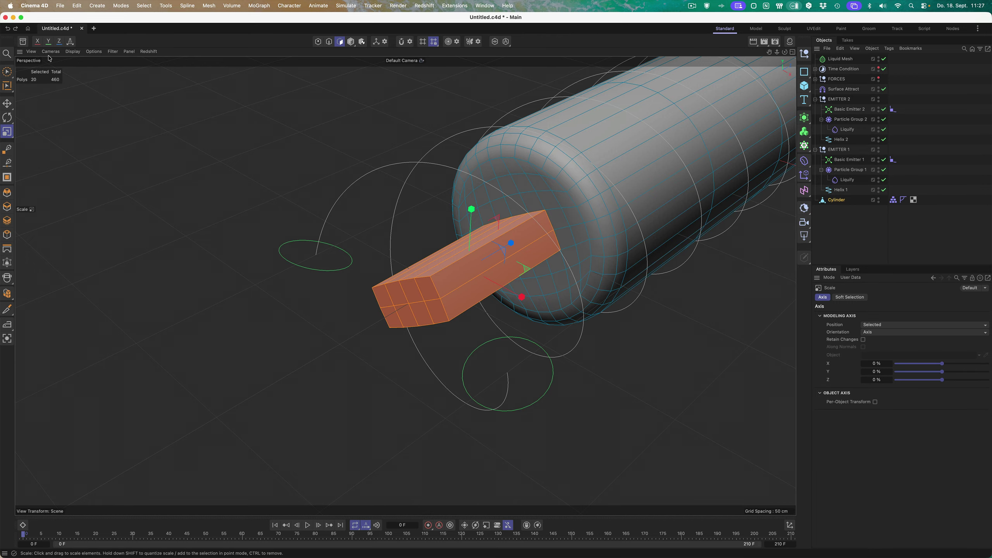
pyautogui.click(59, 41)
pyautogui.moveTo(647, 341); pyautogui.dragTo(518, 337)
pyautogui.keyDown('alt'); pyautogui.moveTo(445, 343); pyautogui.dragTo(492, 313); pyautogui.keyUp('alt')
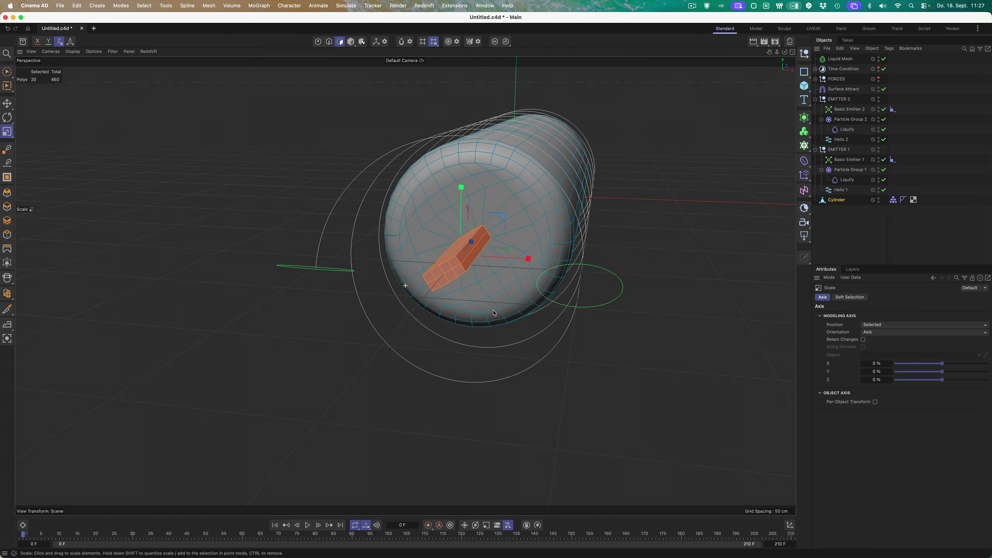
# - Round the end of the extruded bar by adjusting the Set Flow tension on its lengthwise edges in Edge mode
pyautogui.click(7, 73)
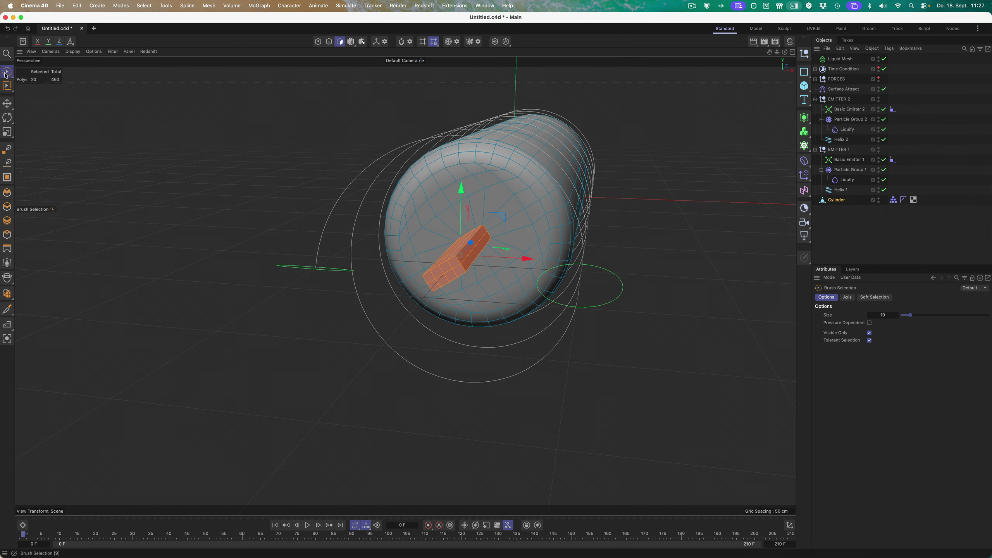
pyautogui.click(7, 103)
pyautogui.click(329, 41)
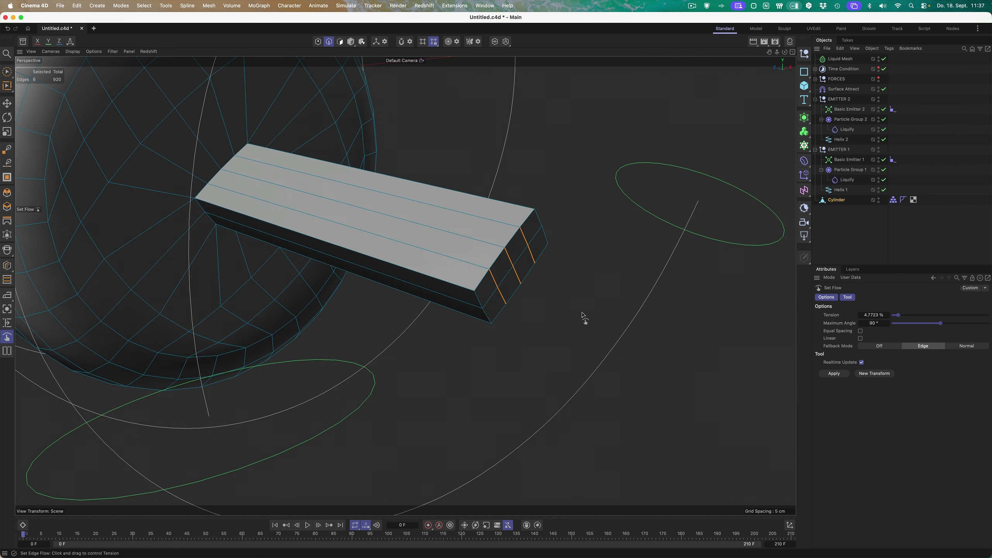
pyautogui.moveTo(582, 317); pyautogui.dragTo(598, 318)
pyautogui.keyDown('alt'); pyautogui.moveTo(510, 289); pyautogui.dragTo(489, 304); pyautogui.keyUp('alt')
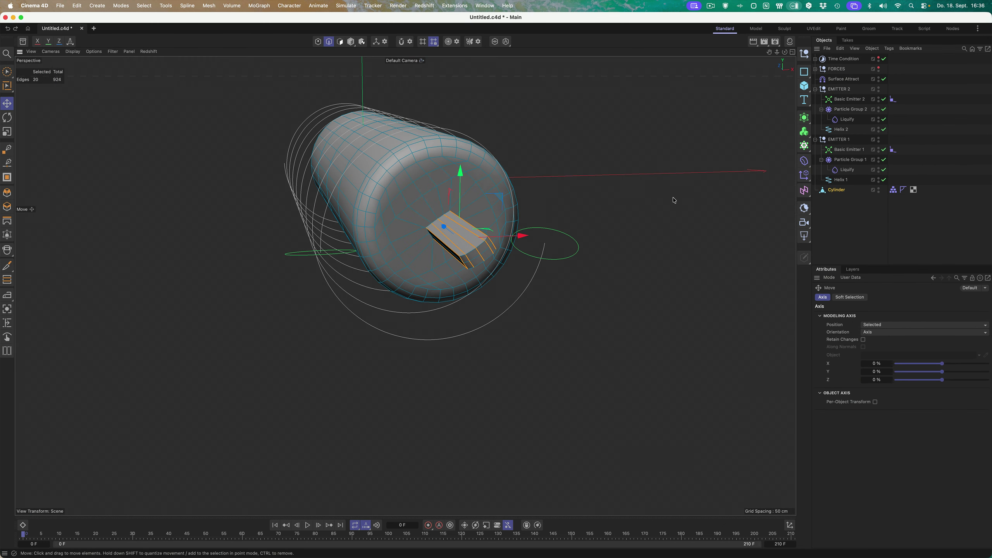
# - Distribute the bar's selected lengthwise edges evenly with Equal Spacing at 100% strength
pyautogui.keyDown('alt'); pyautogui.moveTo(527, 318); pyautogui.dragTo(495, 305); pyautogui.keyUp('alt')
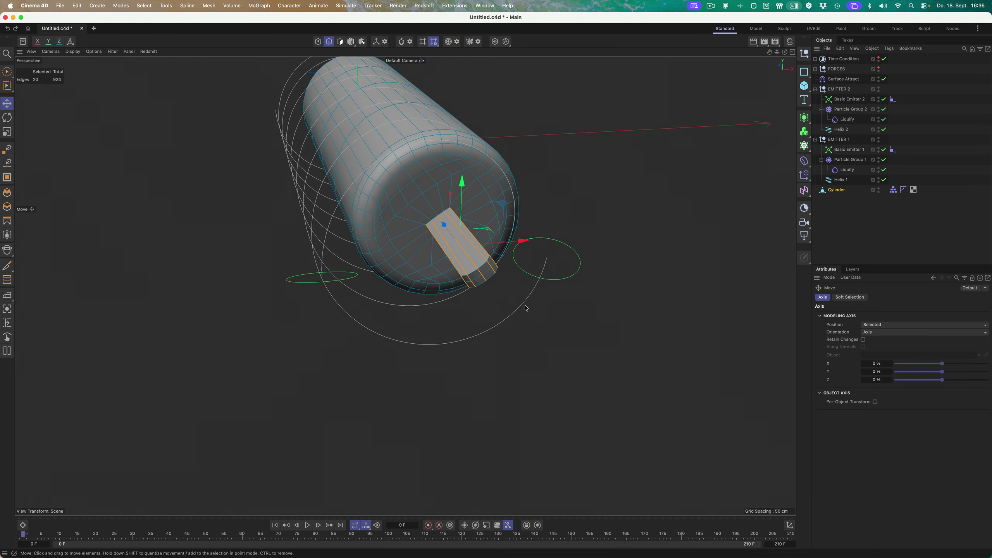
pyautogui.scroll(6, 505, 288)
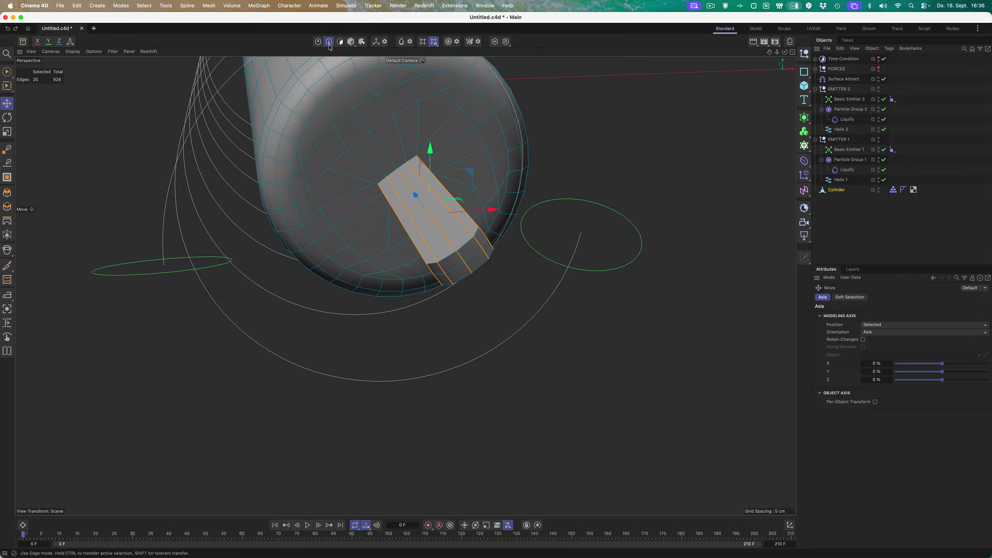
pyautogui.click(7, 352)
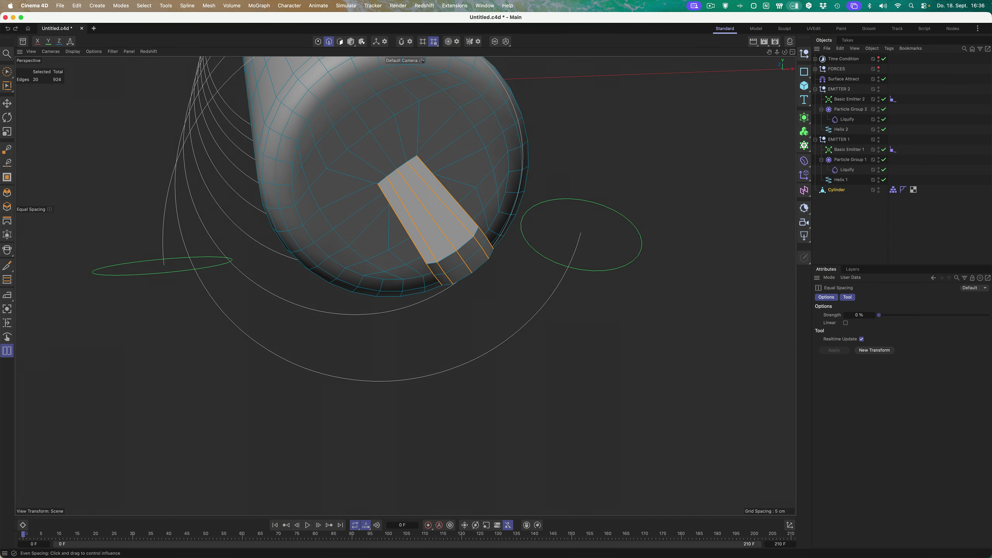
pyautogui.moveTo(441, 242); pyautogui.dragTo(520, 242)
pyautogui.keyDown('alt'); pyautogui.moveTo(592, 313); pyautogui.dragTo(519, 273); pyautogui.keyUp('alt')
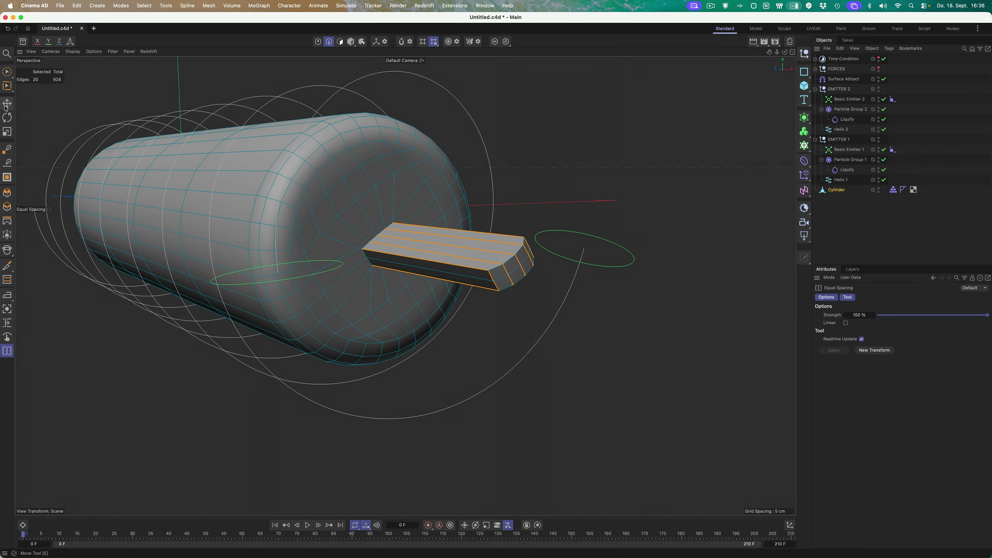
# - Clear the edge selection on the bar and switch back to Model mode
pyautogui.press('e')
pyautogui.keyDown('alt'); pyautogui.moveTo(495, 165); pyautogui.dragTo(511, 303); pyautogui.keyUp('alt')
pyautogui.keyDown('alt'); pyautogui.moveTo(510, 301); pyautogui.dragTo(500, 299, button='middle'); pyautogui.keyUp('alt')
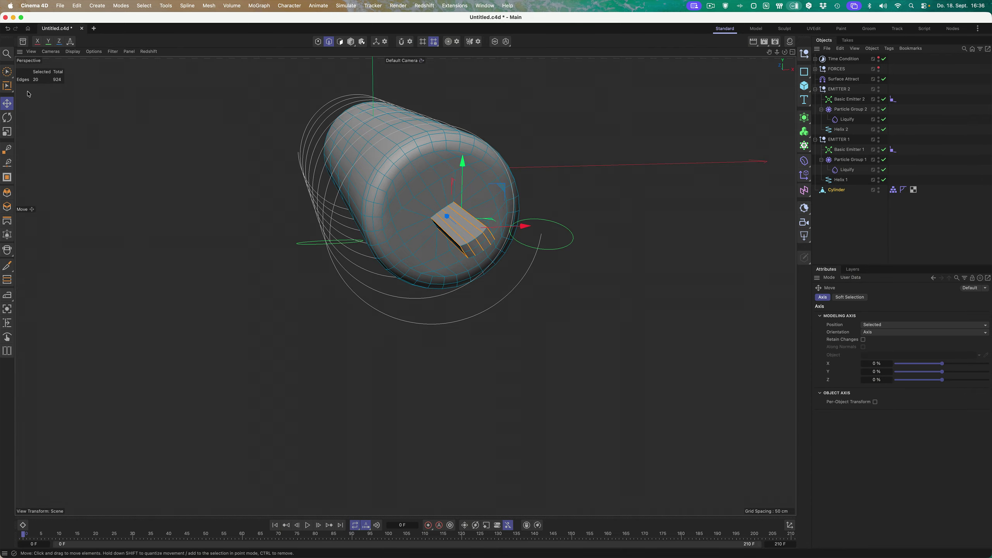
pyautogui.click(7, 72)
pyautogui.keyDown('alt'); pyautogui.moveTo(580, 284); pyautogui.dragTo(567, 286); pyautogui.keyUp('alt')
pyautogui.click(625, 247)
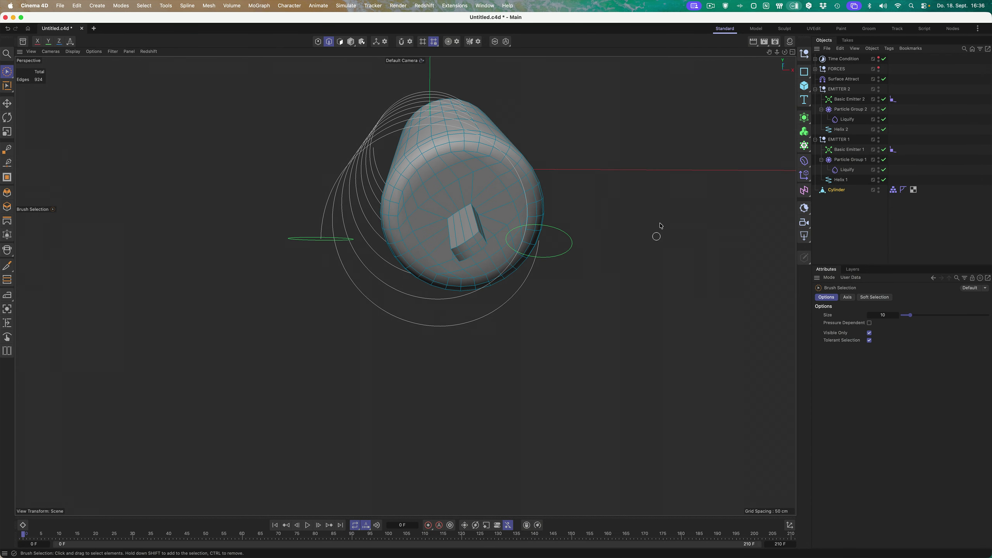
pyautogui.keyDown('alt'); pyautogui.moveTo(660, 225); pyautogui.dragTo(627, 236, button='middle'); pyautogui.keyUp('alt')
pyautogui.click(353, 43)
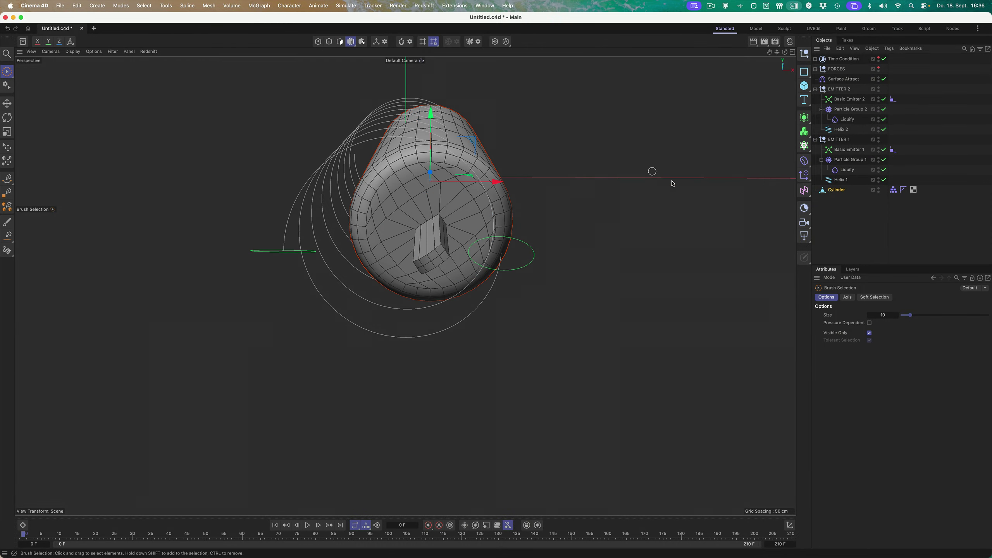
pyautogui.keyDown('alt'); pyautogui.moveTo(673, 181); pyautogui.dragTo(579, 250); pyautogui.keyUp('alt')
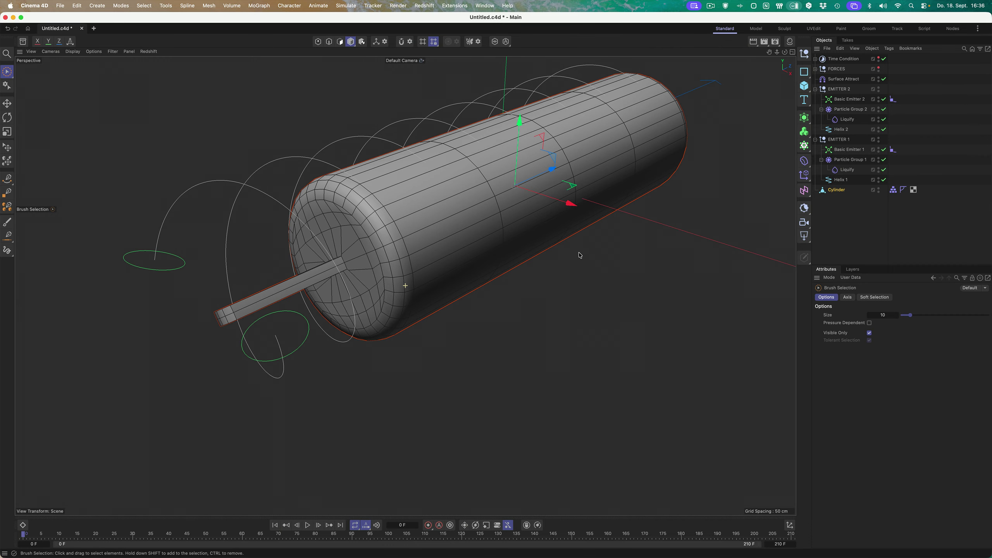
# - Play the particle simulation to check it against the cylinder and stop at frame 71
pyautogui.click(307, 525)
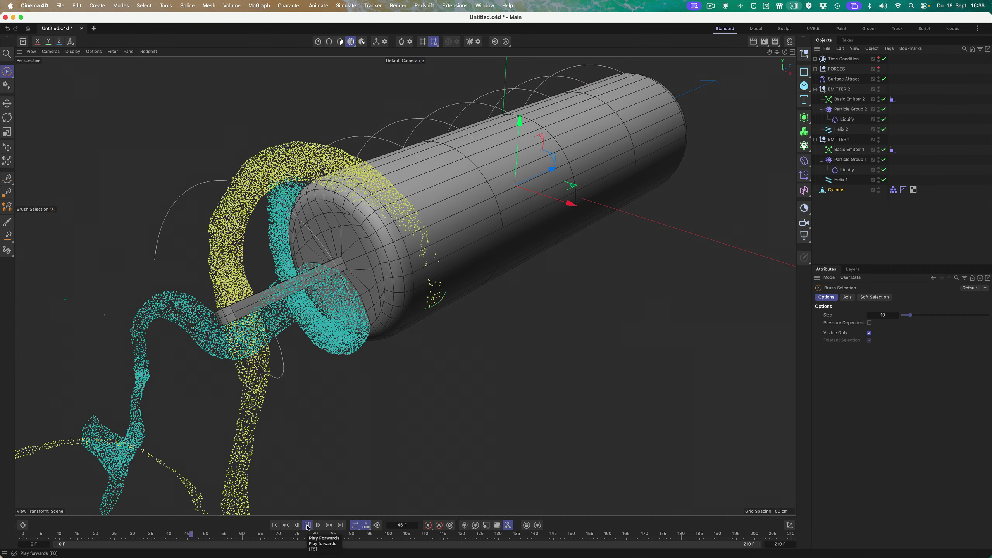
pyautogui.click(308, 525)
pyautogui.keyDown('alt'); pyautogui.moveTo(589, 328); pyautogui.dragTo(594, 296); pyautogui.keyUp('alt')
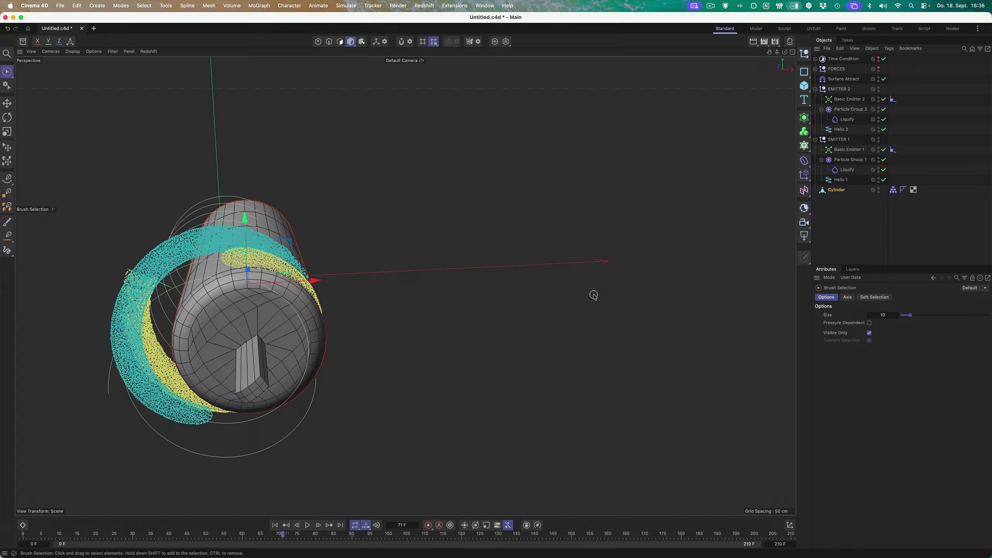
# - Set the cylinder's X, Y and Z position to 0 cm and save the project
pyautogui.click(839, 190)
pyautogui.click(856, 296)
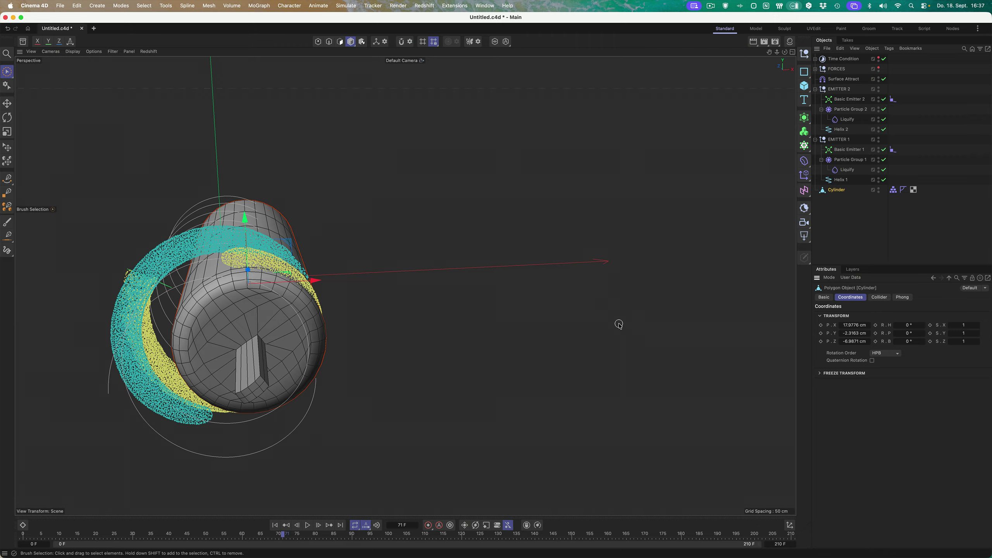
pyautogui.click(854, 333)
pyautogui.write('0')
pyautogui.press('Tab')
pyautogui.write('0')
pyautogui.press('Return')
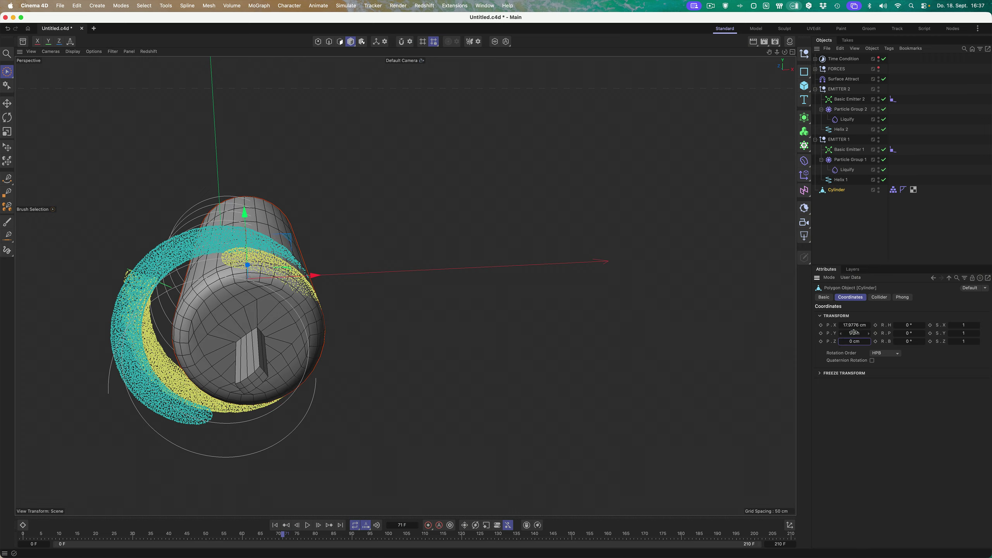
pyautogui.click(859, 325)
pyautogui.write('0')
pyautogui.press('Return')
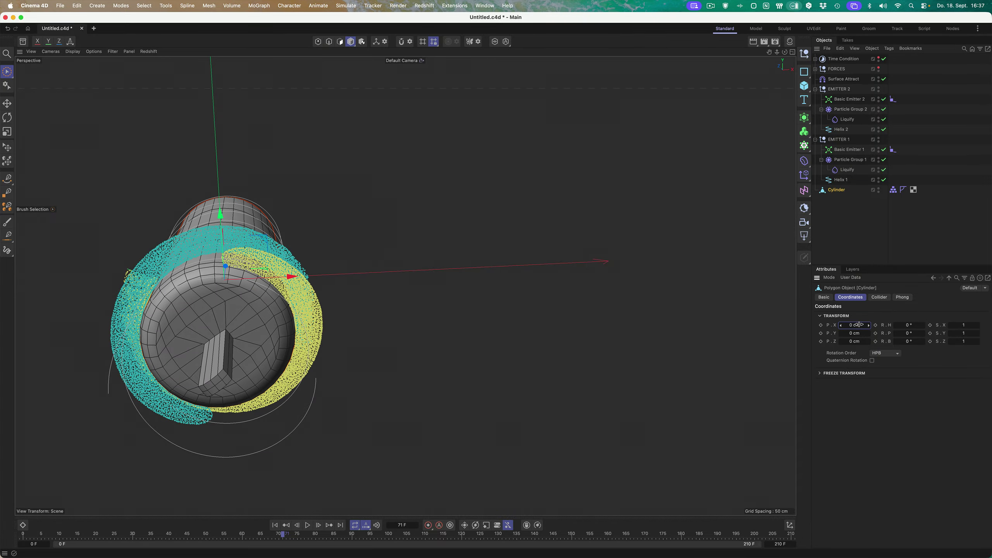
pyautogui.keyDown('alt'); pyautogui.moveTo(272, 338); pyautogui.dragTo(228, 425); pyautogui.keyUp('alt')
pyautogui.keyDown('alt'); pyautogui.moveTo(364, 321); pyautogui.dragTo(492, 319, button='middle'); pyautogui.keyUp('alt')
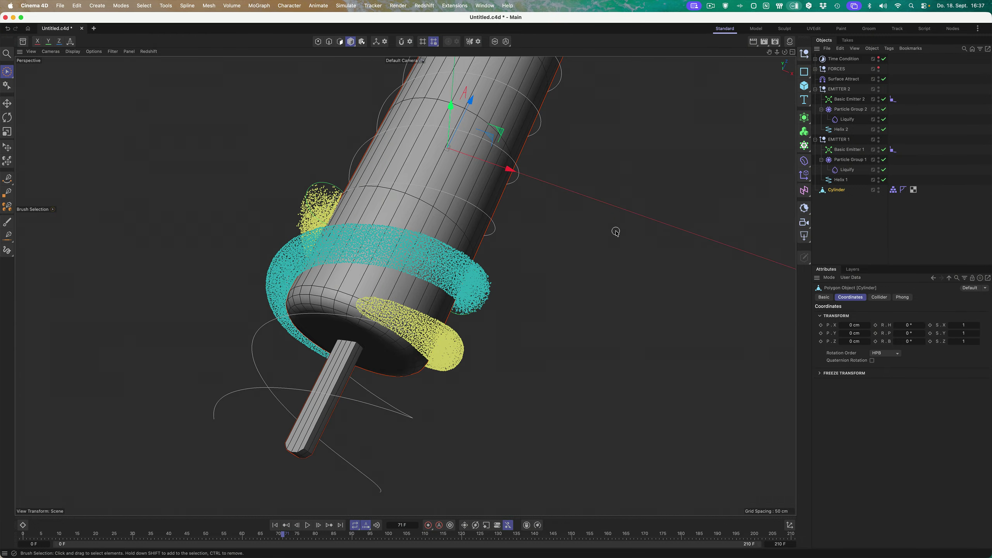
pyautogui.press('super+s')
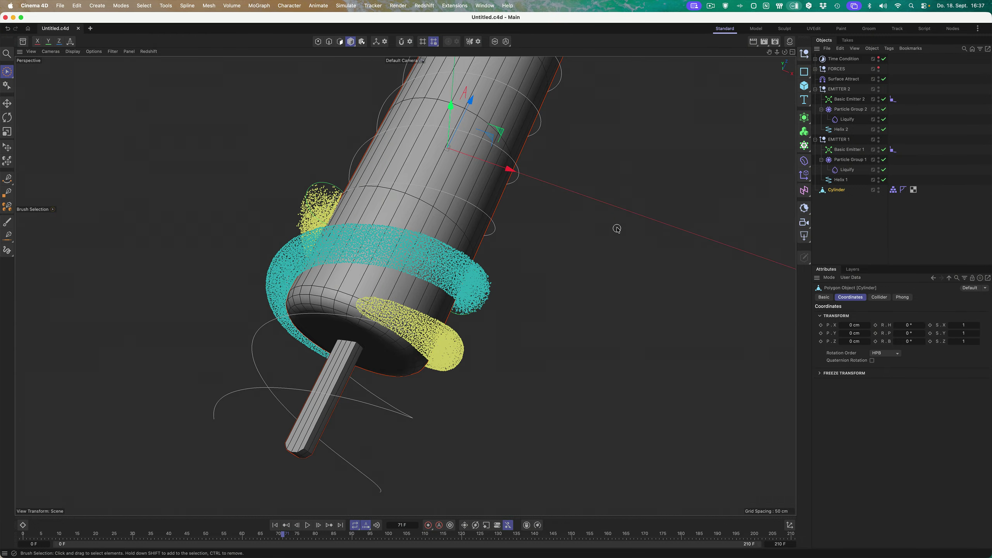
# - Rename the Cylinder object as TWISTER ICE and save the project
pyautogui.doubleClick(836, 190)
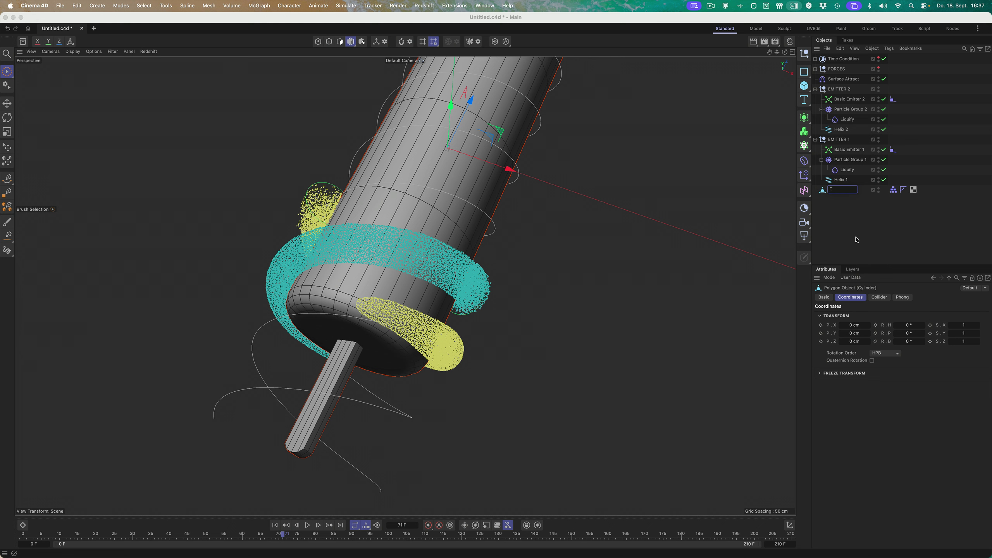
pyautogui.write('TWISTER ICE')
pyautogui.press('Return')
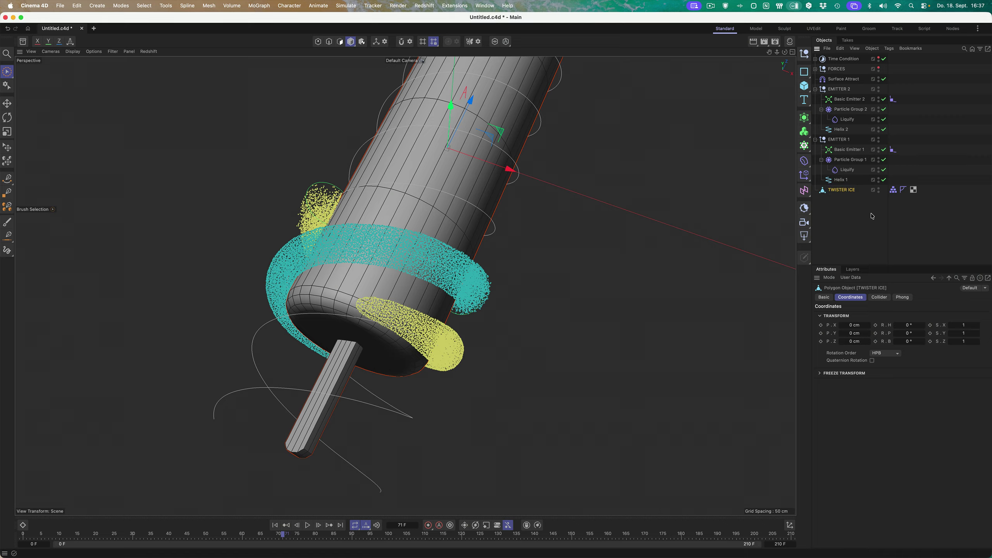
pyautogui.press('super+s')
# - Add a Liquid Mesh inside the EMITTER 1 group and rename it as Liquid Mesh 1
pyautogui.click(344, 5)
pyautogui.moveTo(369, 124)
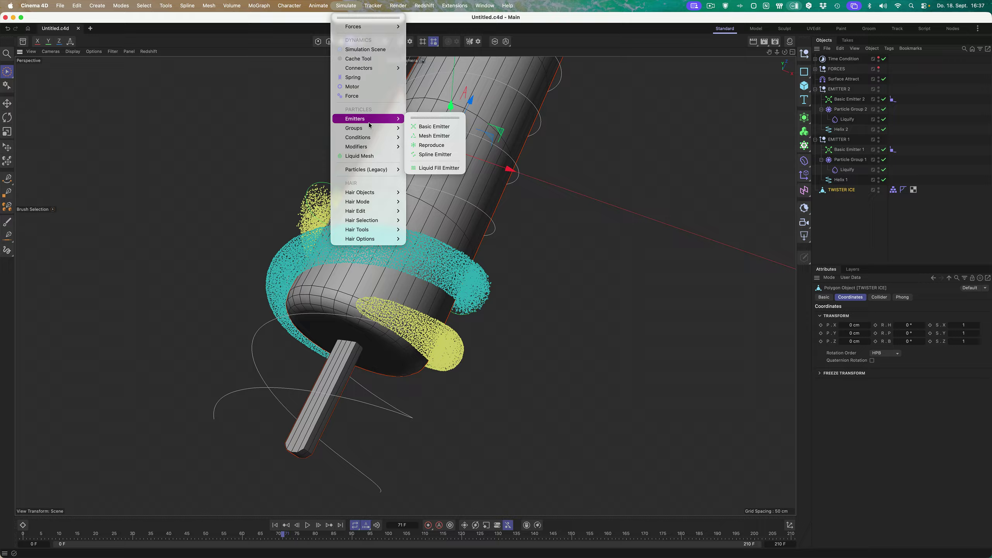
pyautogui.click(369, 157)
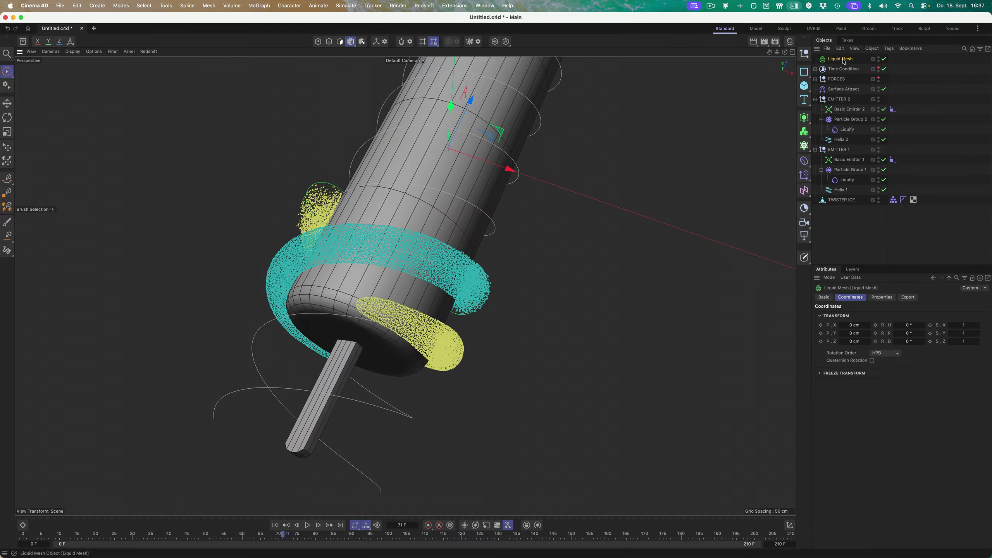
pyautogui.moveTo(942, 139); pyautogui.dragTo(846, 152)
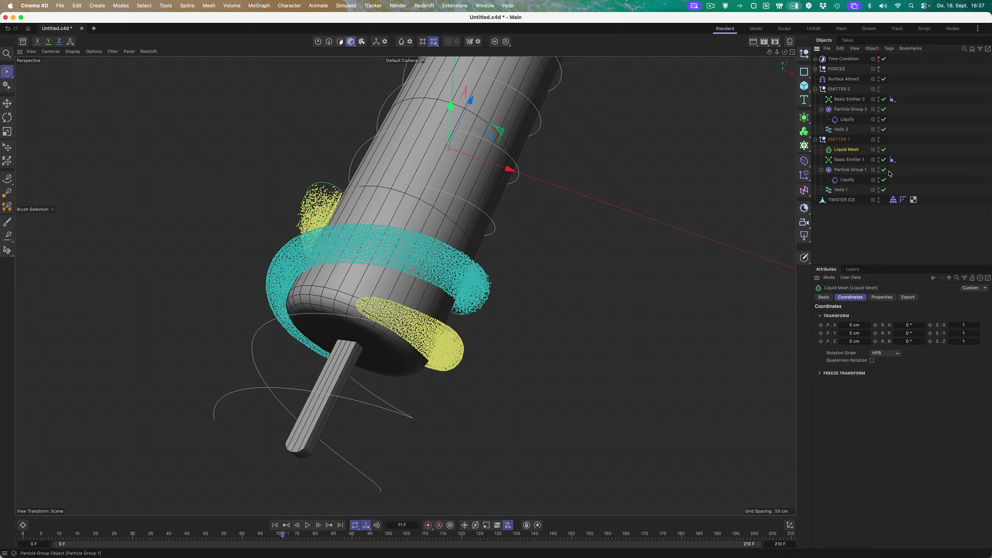
pyautogui.doubleClick(846, 152)
pyautogui.click(863, 151)
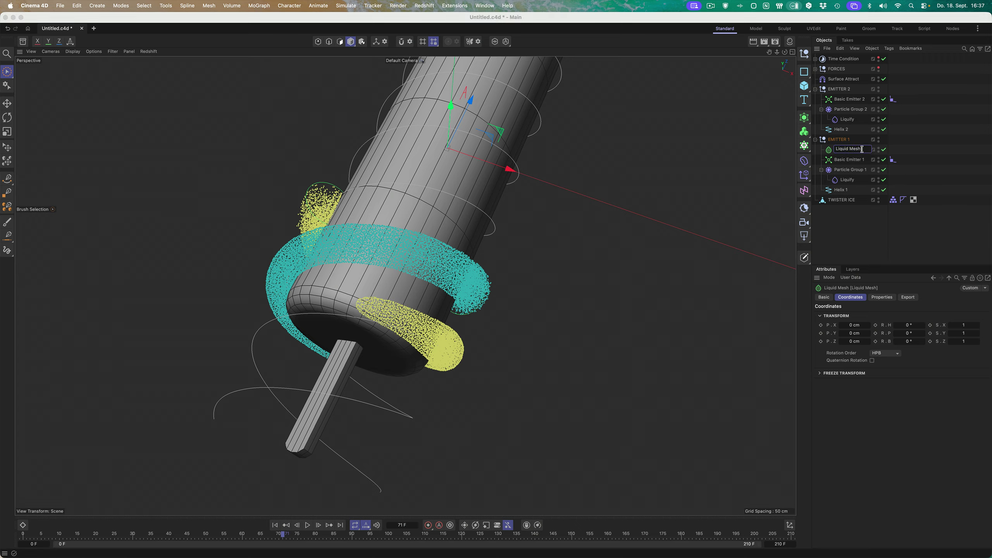
pyautogui.write('1')
pyautogui.press('Return')
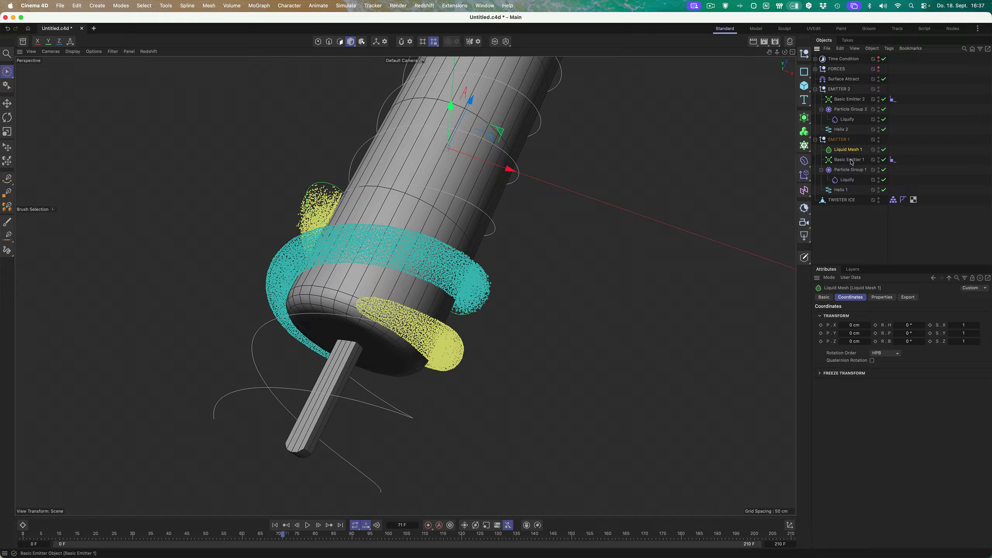
# - Set Liquid Mesh 1 to Include mode and assign Particle Group 1 as its particle group
pyautogui.click(882, 297)
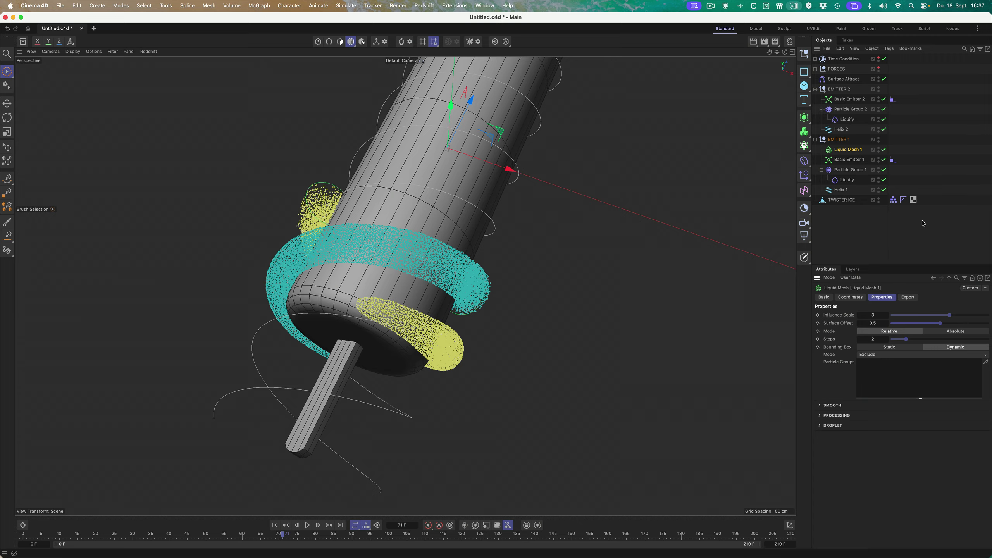
pyautogui.click(878, 353)
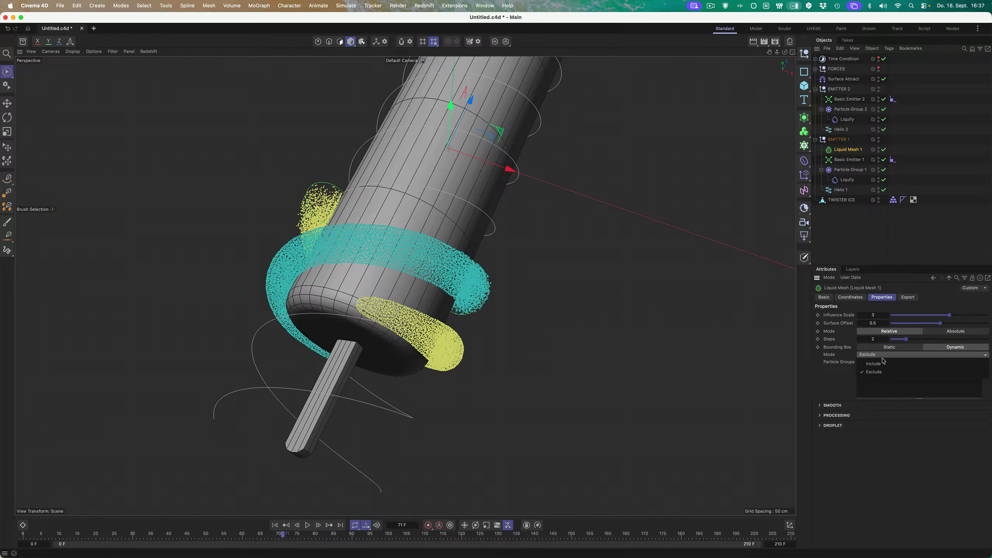
pyautogui.click(879, 364)
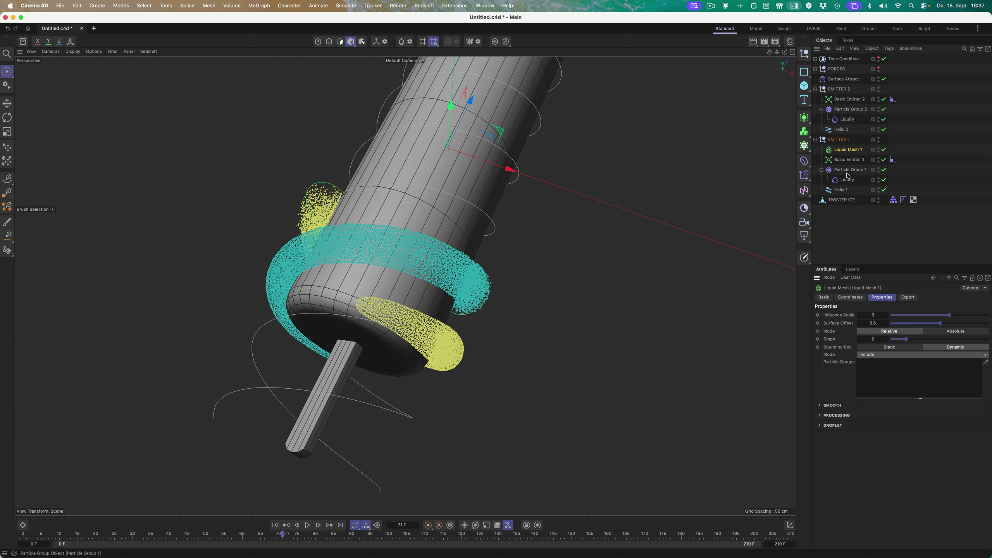
pyautogui.moveTo(846, 173); pyautogui.dragTo(884, 366)
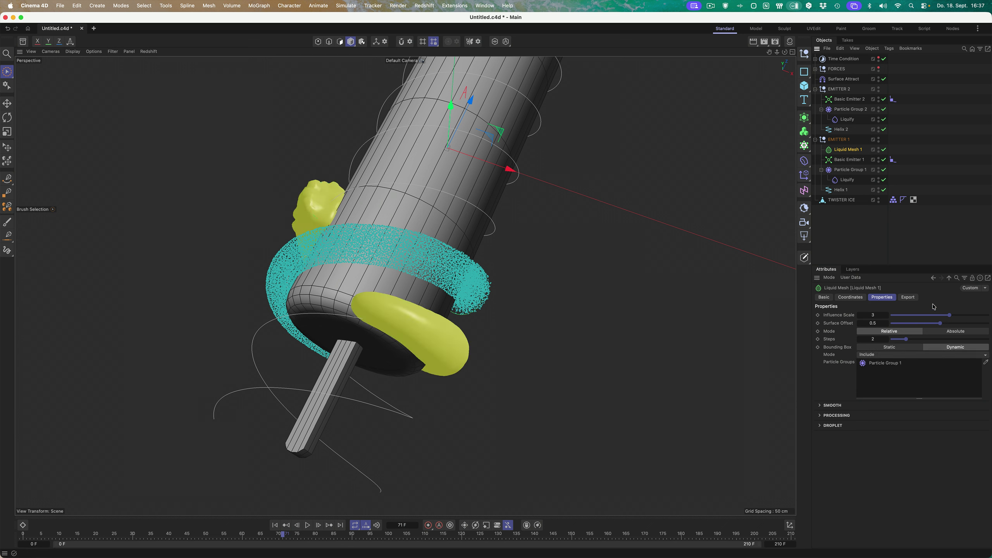
# - Set Liquid Mesh 1's Influence Scale to 5, Geometry Smooth Iterations to 5 and Smooth Strength to 100%
pyautogui.moveTo(951, 316); pyautogui.dragTo(987, 316)
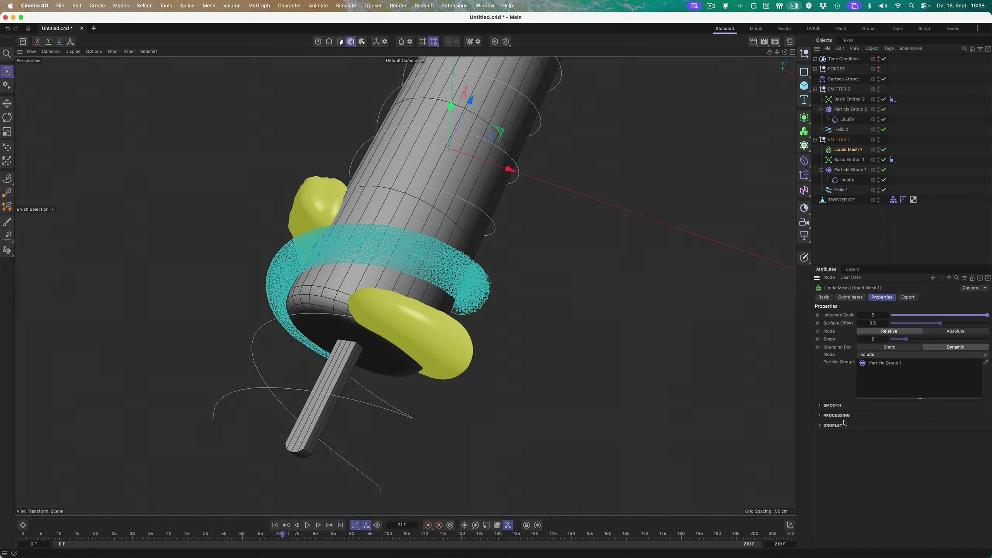
pyautogui.click(820, 406)
pyautogui.click(906, 421)
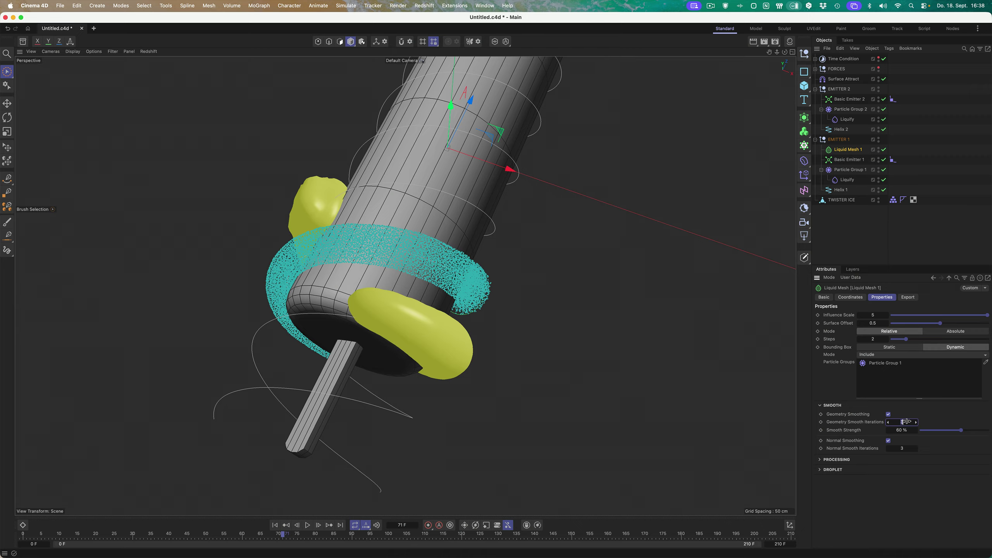
pyautogui.write('5')
pyautogui.press('Return')
pyautogui.moveTo(972, 431); pyautogui.dragTo(988, 430)
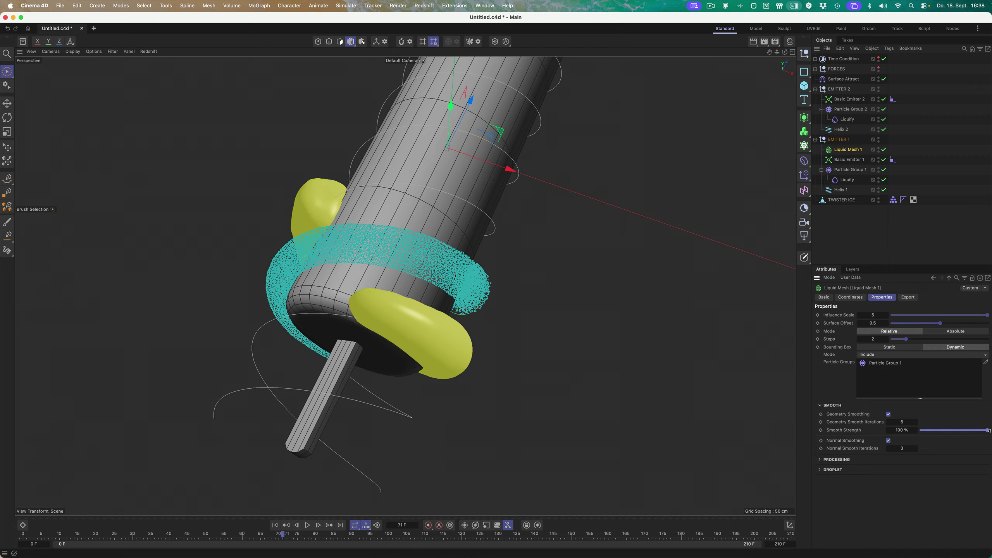
# - Copy Liquid Mesh 1 into the EMITTER 2 group and rename the copy as Liquid Mesh 2
pyautogui.keyDown('ctrl'); pyautogui.moveTo(846, 152); pyautogui.dragTo(855, 100); pyautogui.keyUp('ctrl')
pyautogui.doubleClick(854, 100)
pyautogui.click(855, 100)
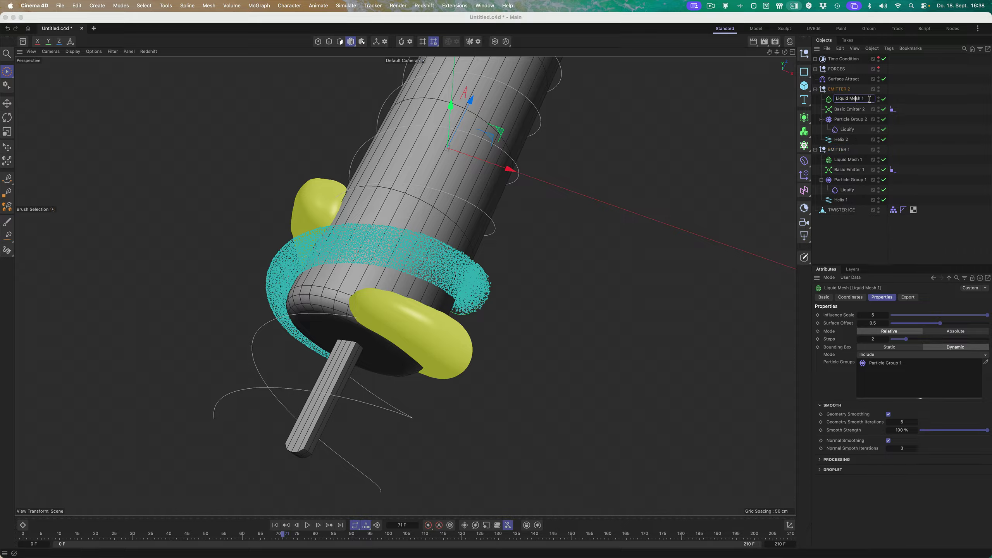
pyautogui.press('BackSpace')
pyautogui.write('2')
pyautogui.press('Return')
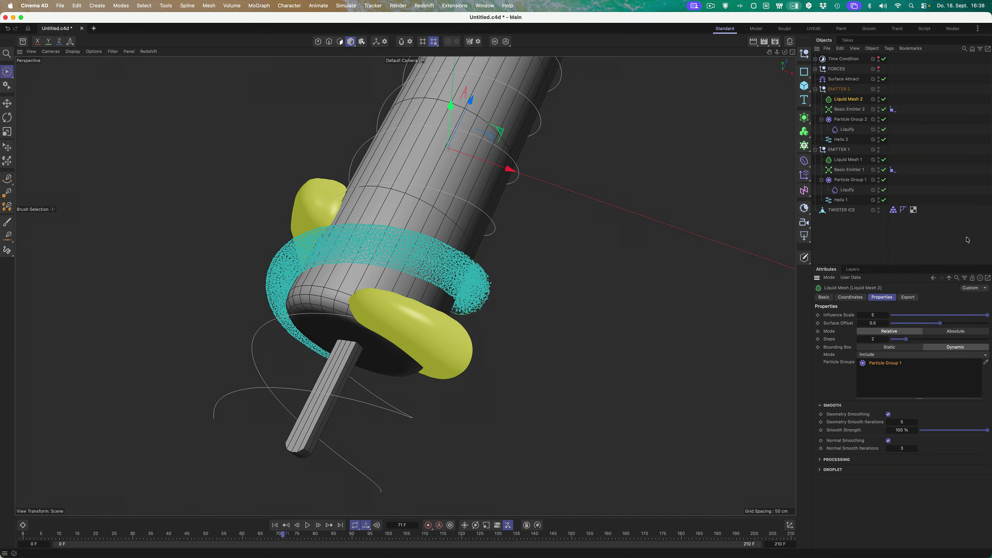
# - Replace Particle Group 1 with Particle Group 2 in Liquid Mesh 2's particle groups
pyautogui.click(885, 363)
pyautogui.press('Delete')
pyautogui.moveTo(851, 119); pyautogui.dragTo(880, 373)
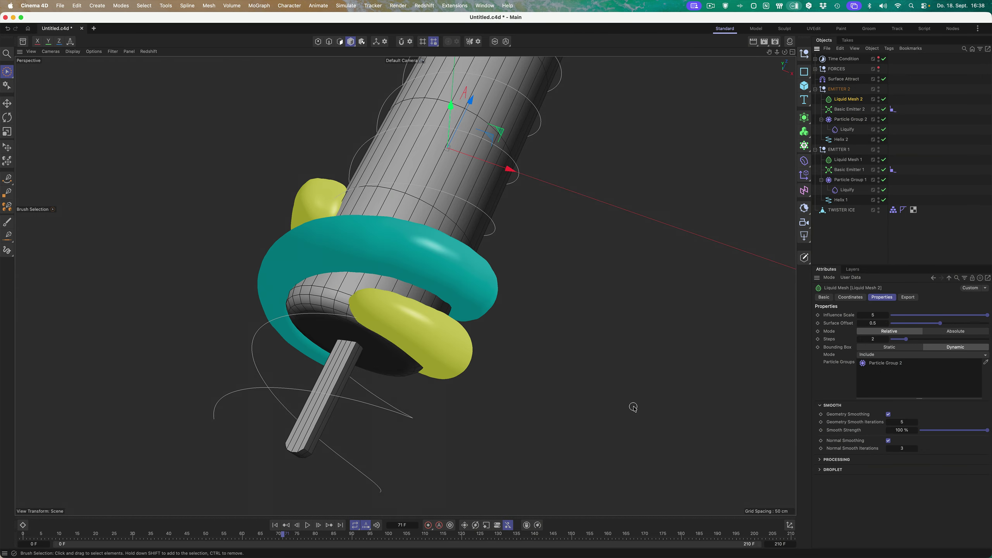
# - Add a Redshift Object render tag to Particle Group 1 and copy it onto Particle Group 2
pyautogui.moveTo(546, 266)
pyautogui.keyDown('alt'); pyautogui.mouseDown()
pyautogui.moveTo(562, 264)
pyautogui.moveTo(539, 270)
pyautogui.mouseUp(); pyautogui.keyUp('alt')
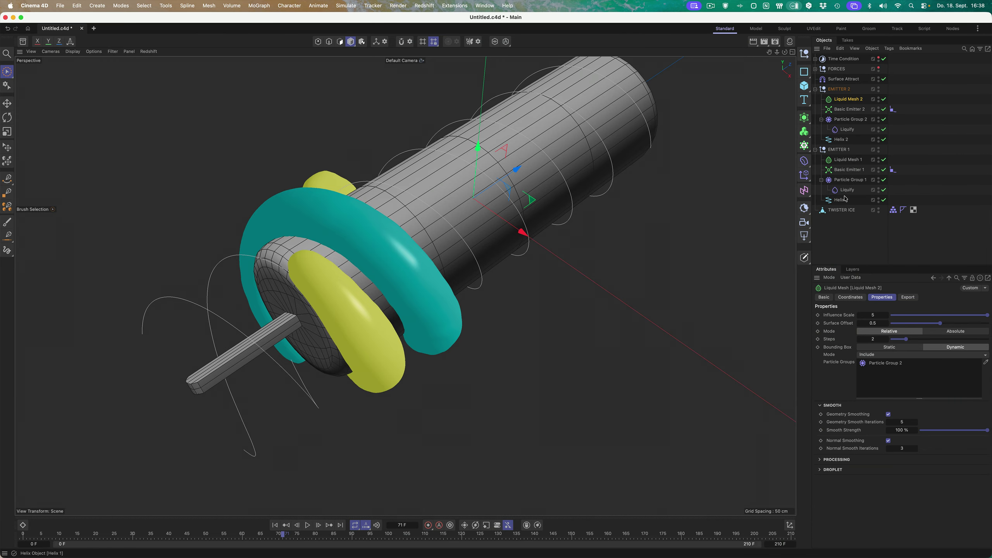
pyautogui.rightClick(856, 182)
pyautogui.moveTo(890, 281)
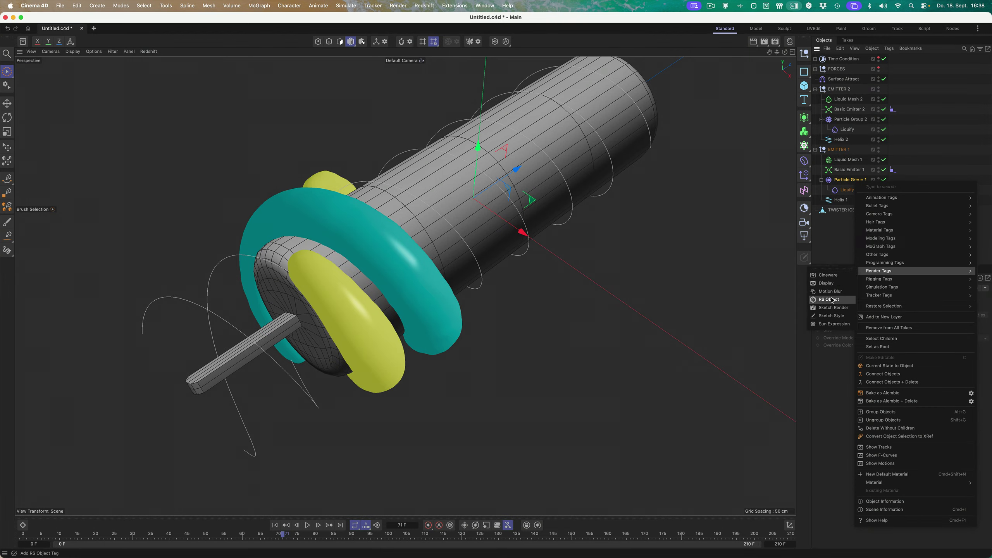
pyautogui.click(833, 300)
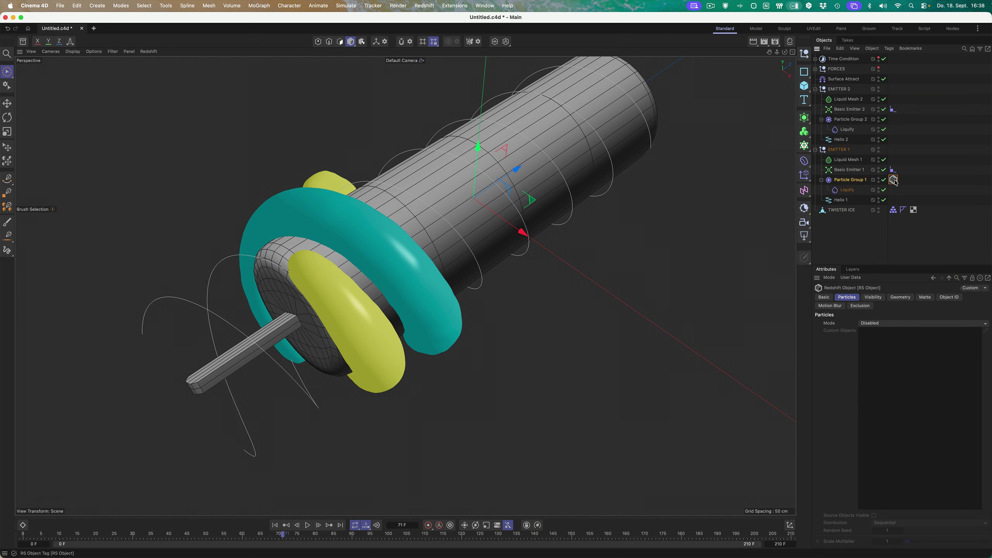
pyautogui.moveTo(920, 161); pyautogui.dragTo(911, 122)
# - Replay the simulation from frame 0 and compare the properties of Liquid Mesh 1 and Liquid Mesh 2
pyautogui.click(275, 525)
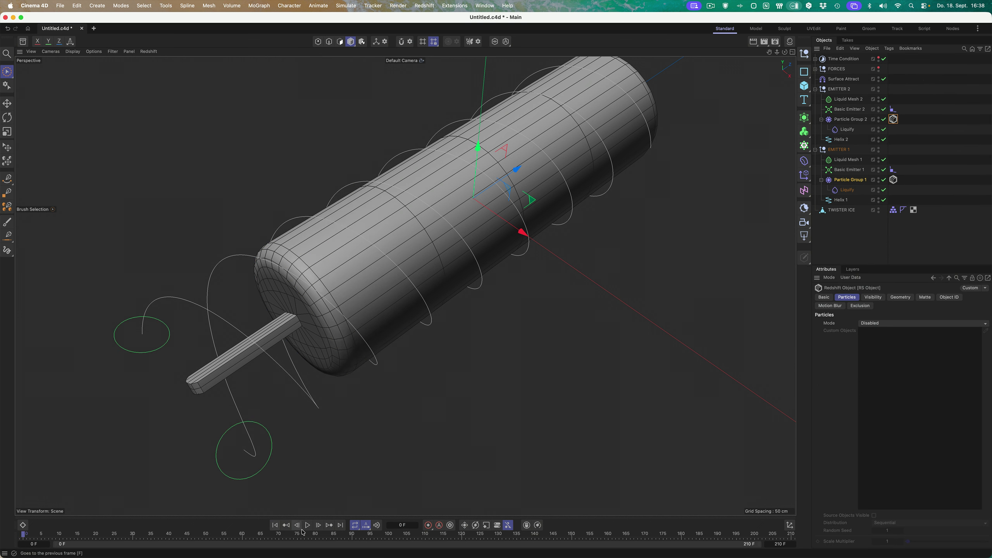
pyautogui.click(307, 525)
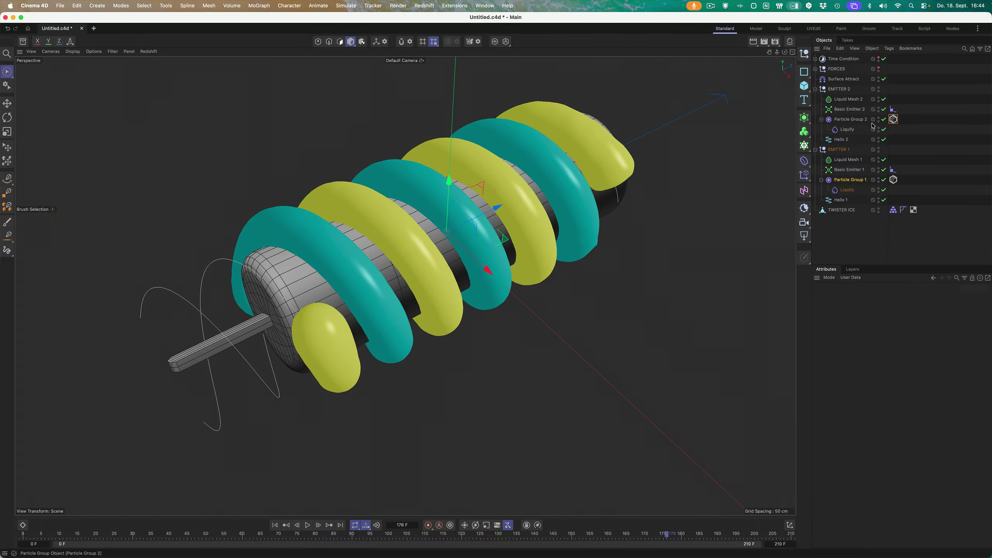
pyautogui.click(854, 100)
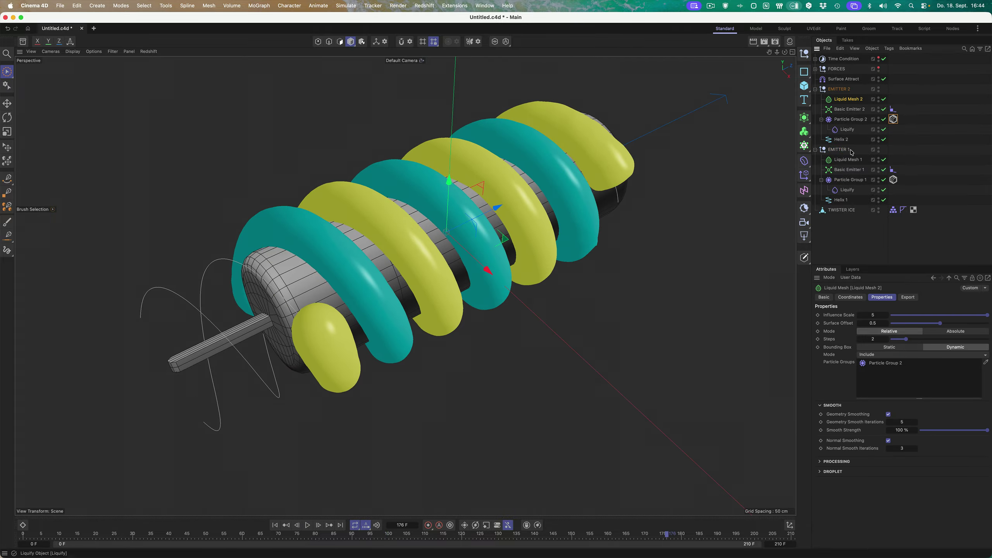
pyautogui.click(854, 164)
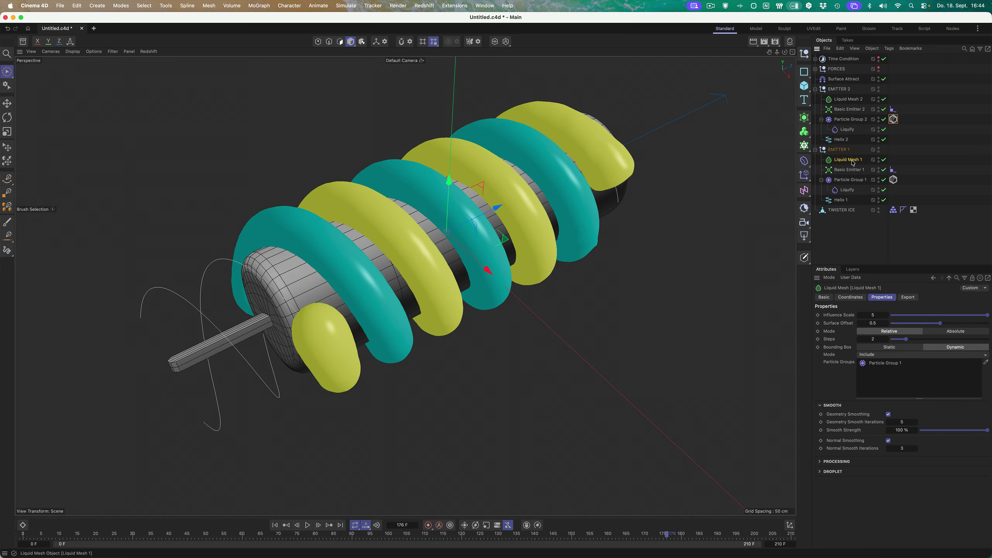
pyautogui.click(848, 99)
pyautogui.click(848, 160)
# - Create a Redshift OpenPBR material and set its base color to turquoise, RGB 0, 231, 231
pyautogui.click(790, 41)
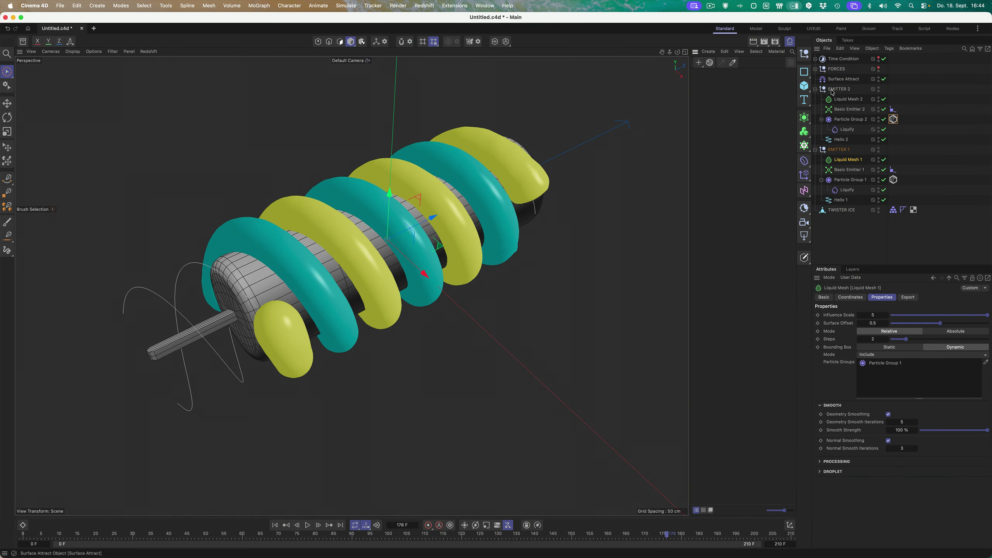
pyautogui.click(708, 52)
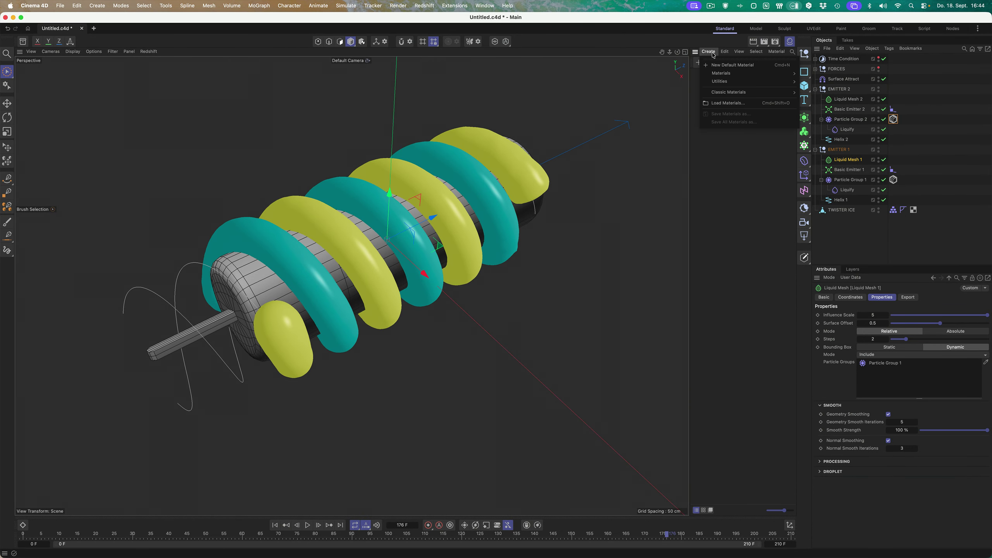
pyautogui.moveTo(720, 74)
pyautogui.click(817, 83)
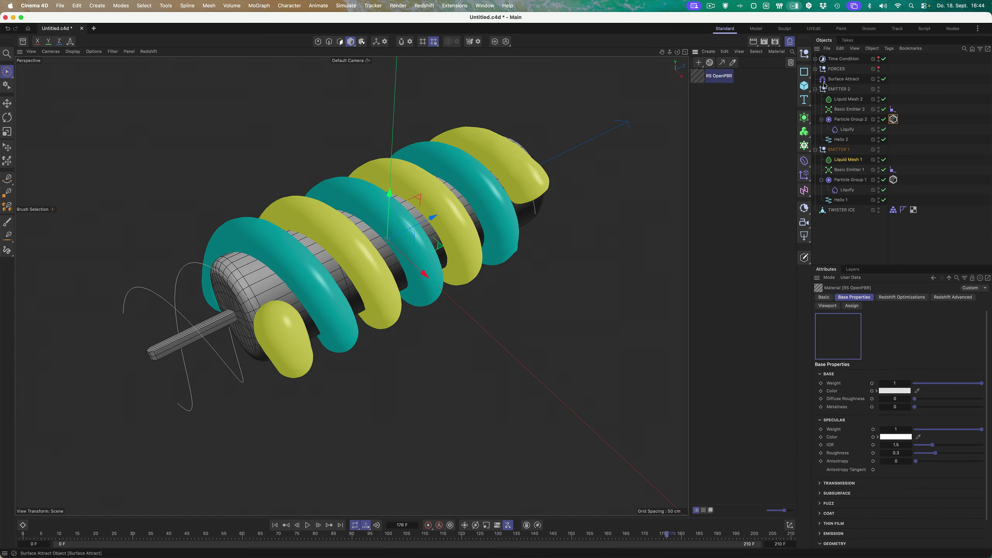
pyautogui.doubleClick(703, 77)
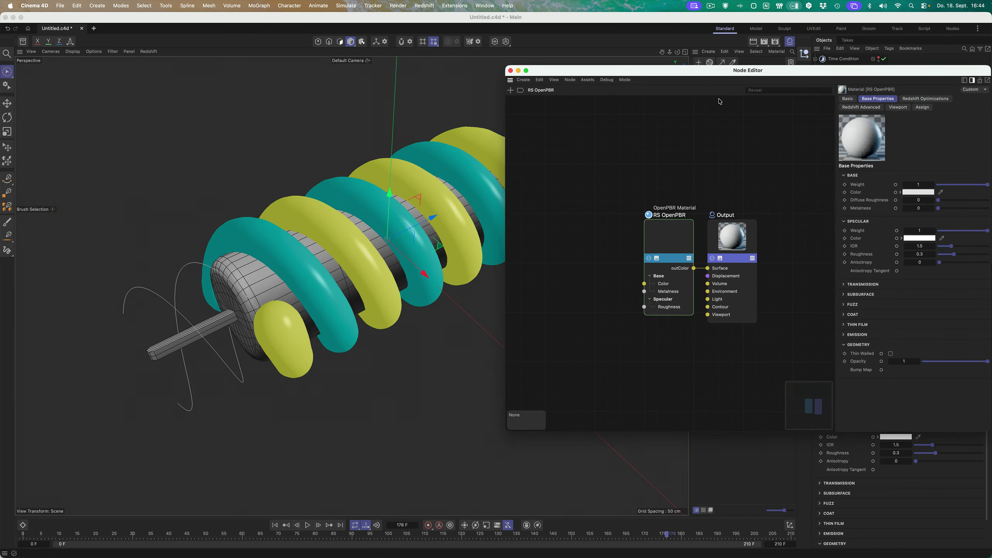
pyautogui.click(917, 191)
pyautogui.moveTo(979, 234); pyautogui.dragTo(914, 237)
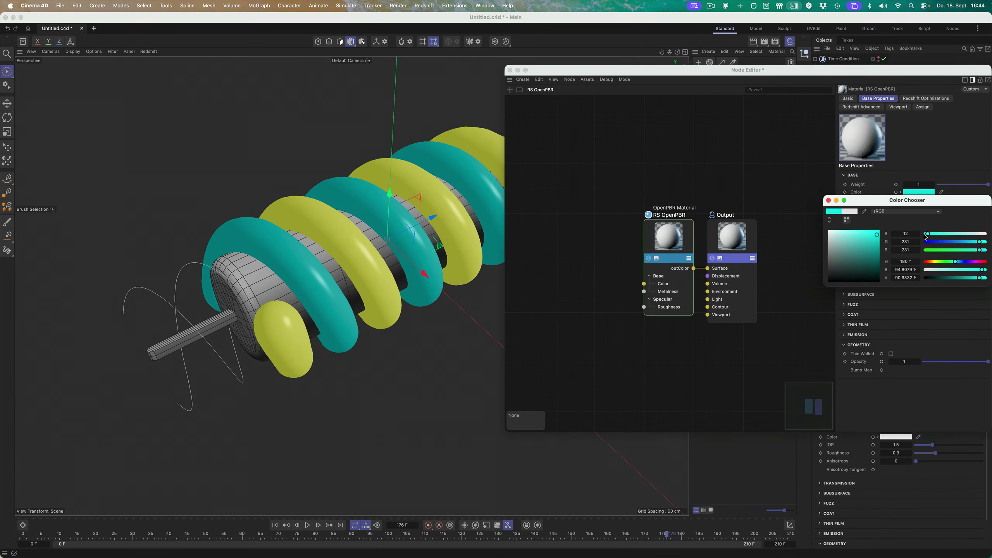
pyautogui.click(829, 200)
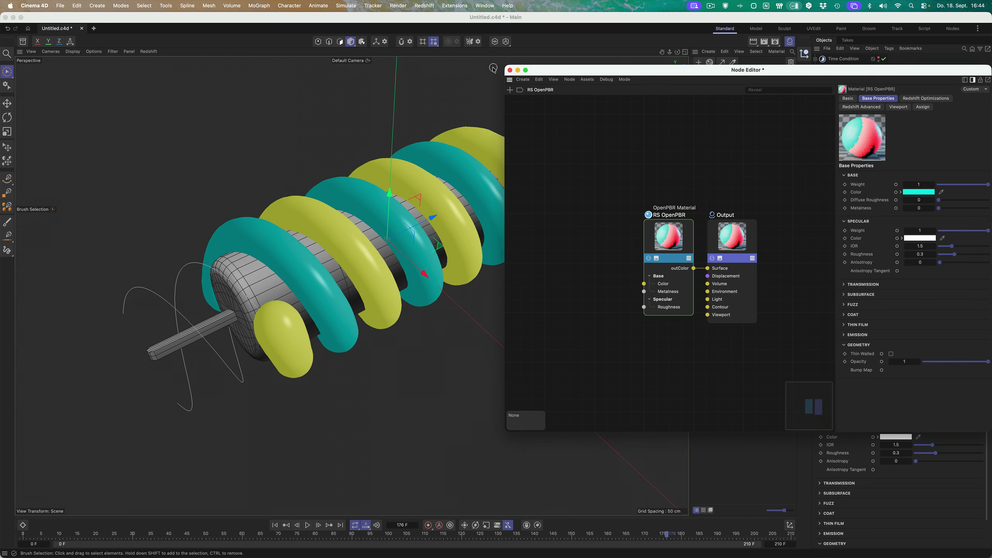
pyautogui.click(509, 70)
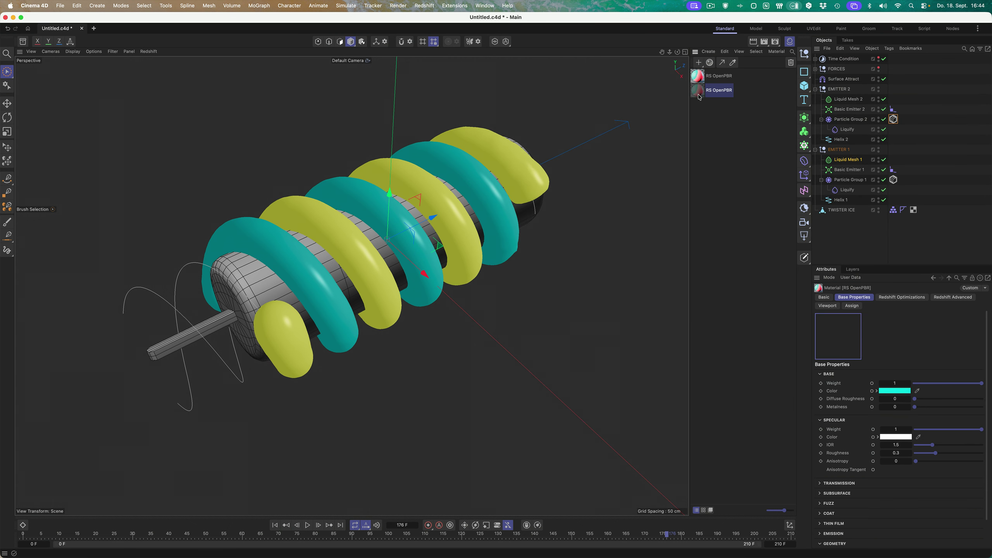
# - Duplicate the turquoise material and set the copy's base color to yellow-green with a hue of 70°
pyautogui.doubleClick(699, 77)
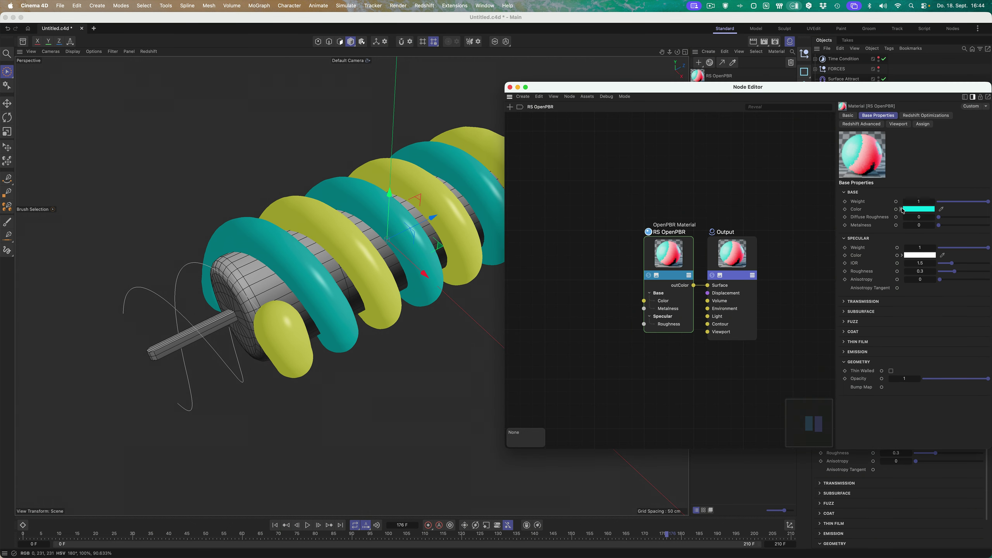
pyautogui.click(902, 210)
pyautogui.click(957, 230)
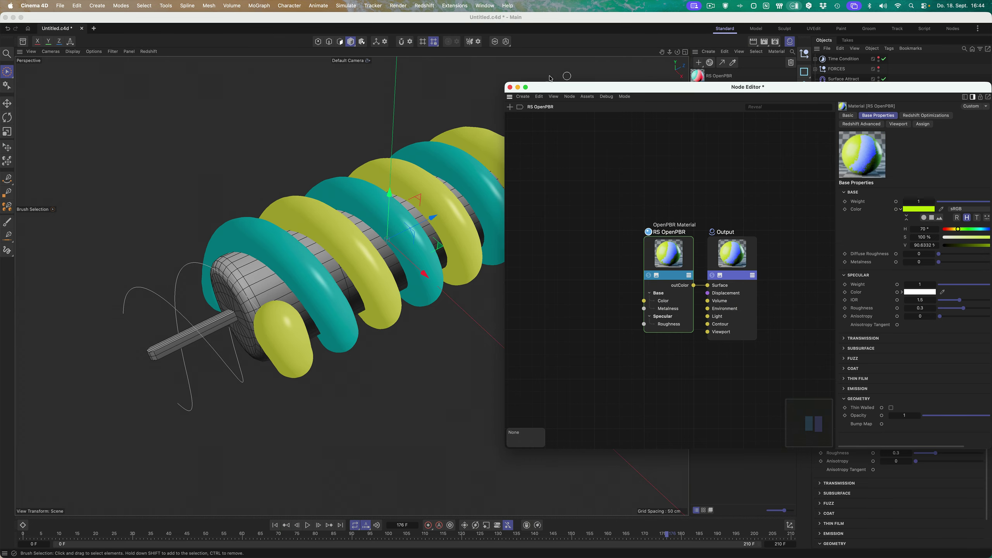
pyautogui.click(510, 87)
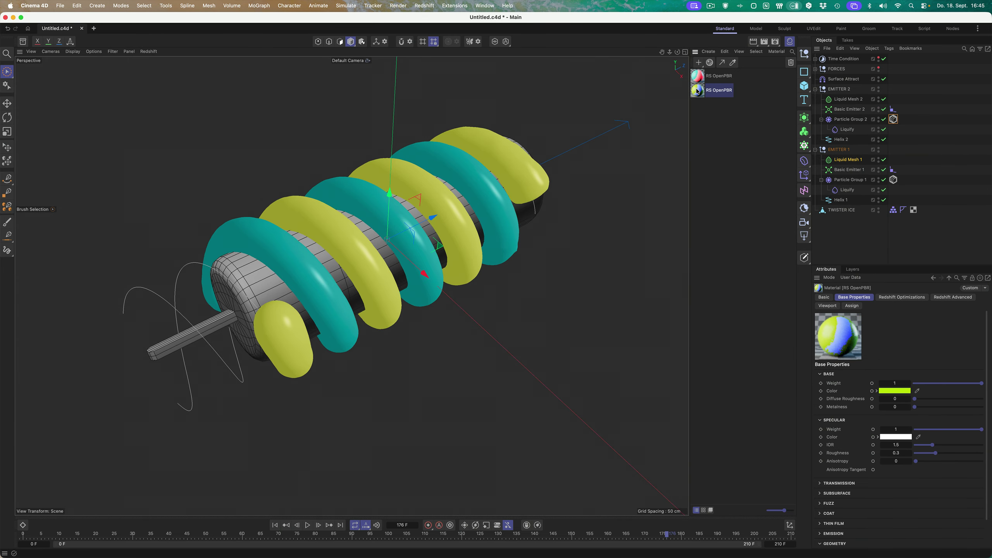
# - Assign the turquoise material to Liquid Mesh 2 and the yellow-green one to Liquid Mesh 1, checking against Basic Emitter 2's color
pyautogui.click(856, 109)
pyautogui.click(940, 297)
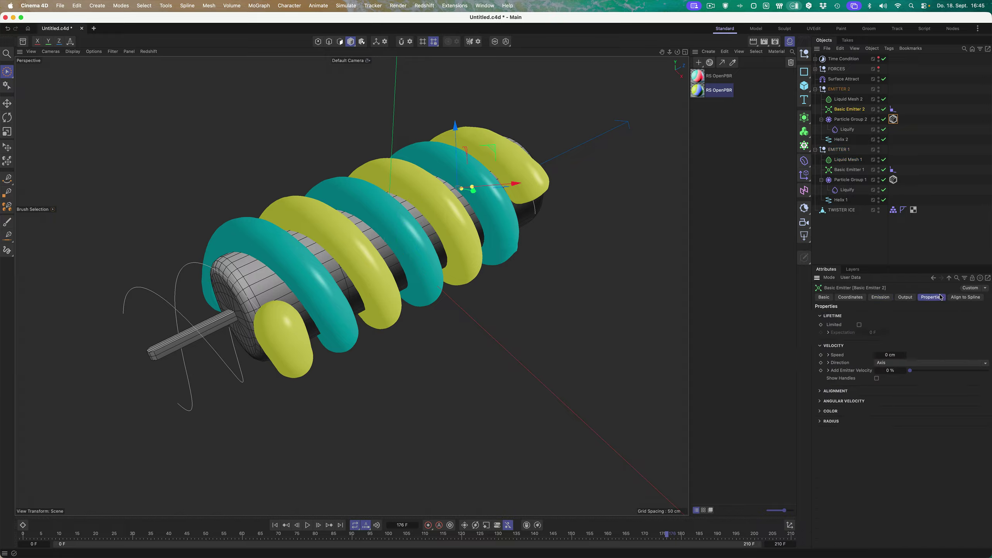
pyautogui.click(820, 411)
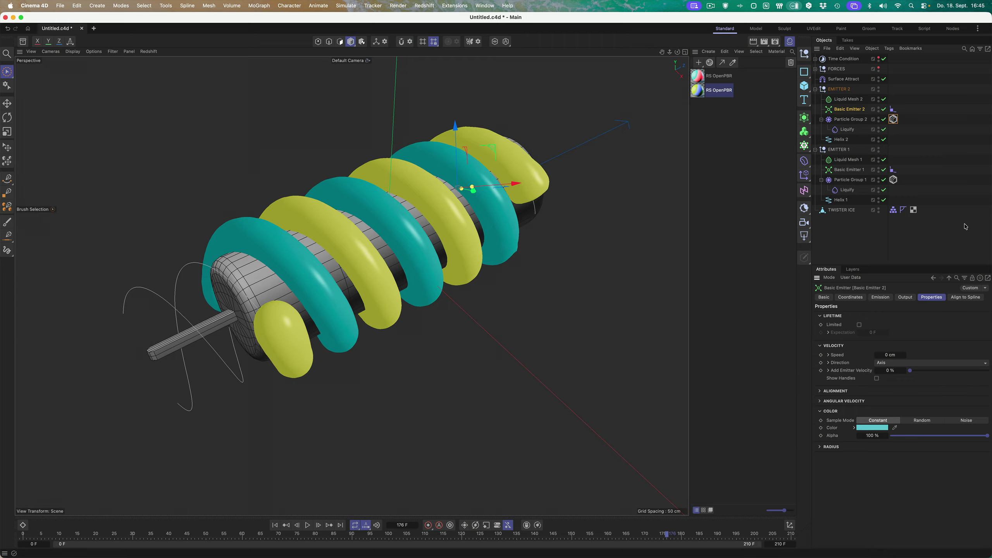
pyautogui.click(700, 91)
pyautogui.moveTo(700, 77); pyautogui.dragTo(860, 100)
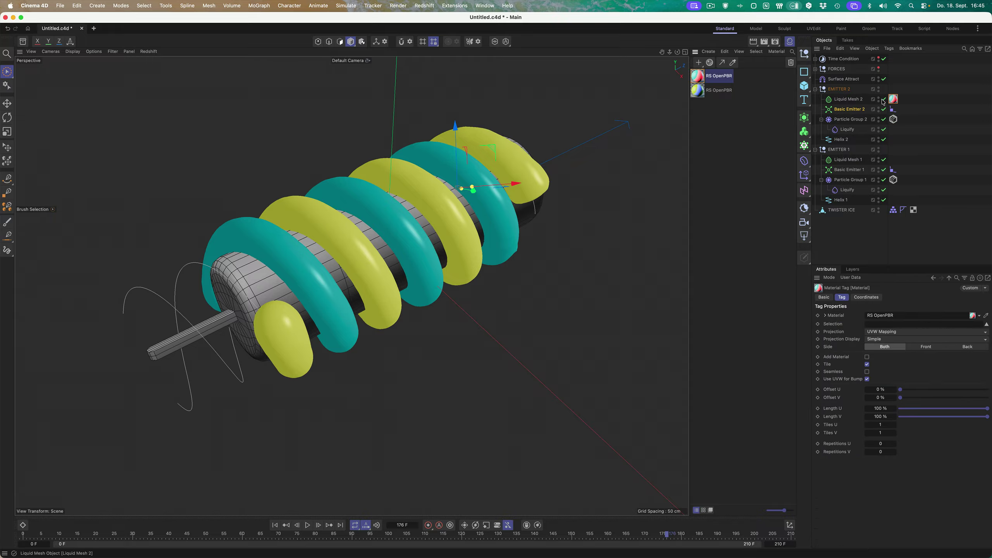
pyautogui.click(699, 91)
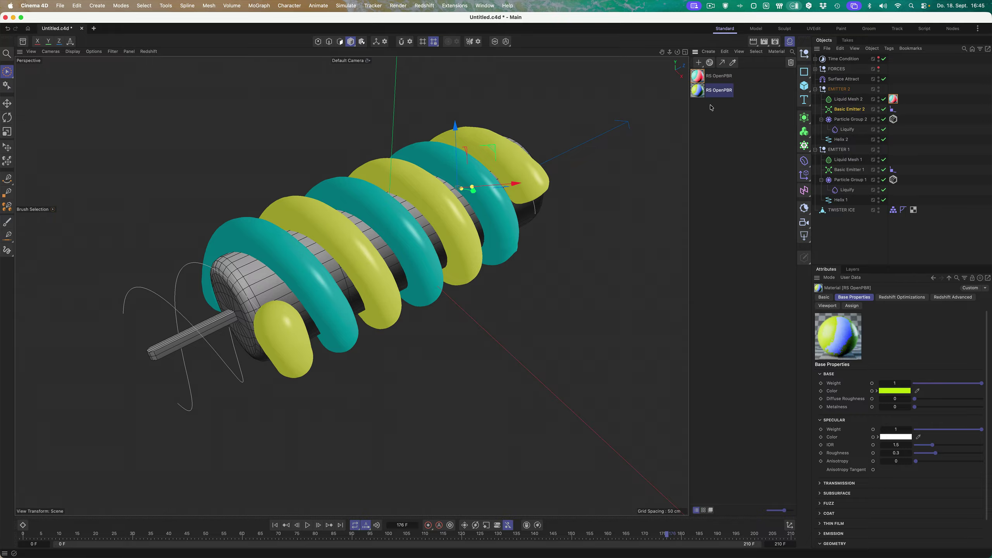
pyautogui.moveTo(699, 93); pyautogui.dragTo(848, 162)
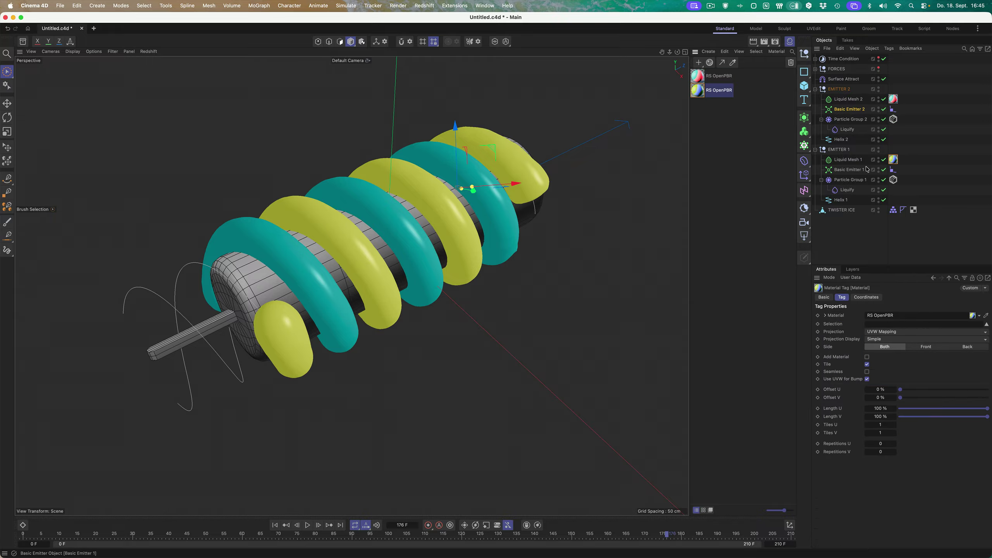
# - Turn on Geometry, Normal, Density, Color and Velocity export for Liquid Mesh 1
pyautogui.click(848, 162)
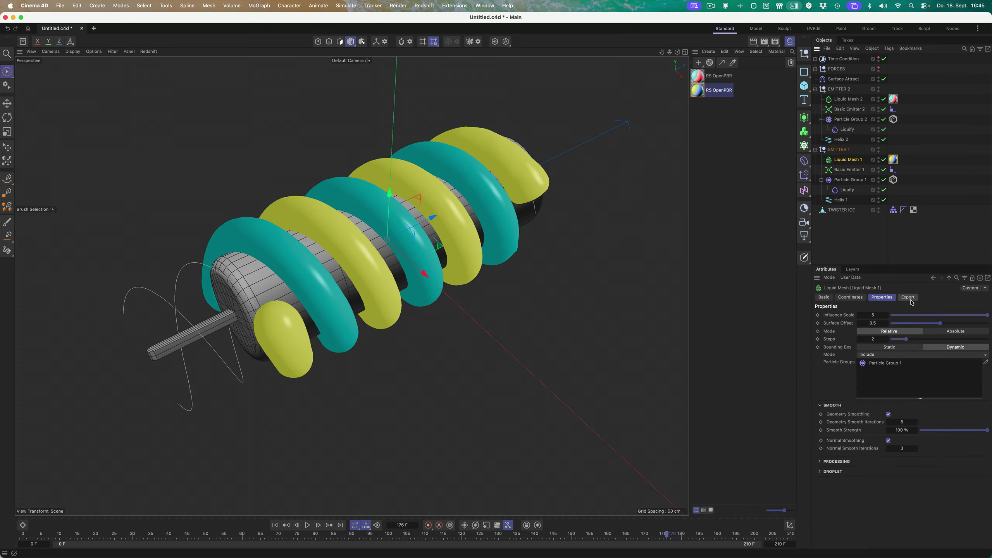
pyautogui.click(910, 297)
pyautogui.click(881, 316)
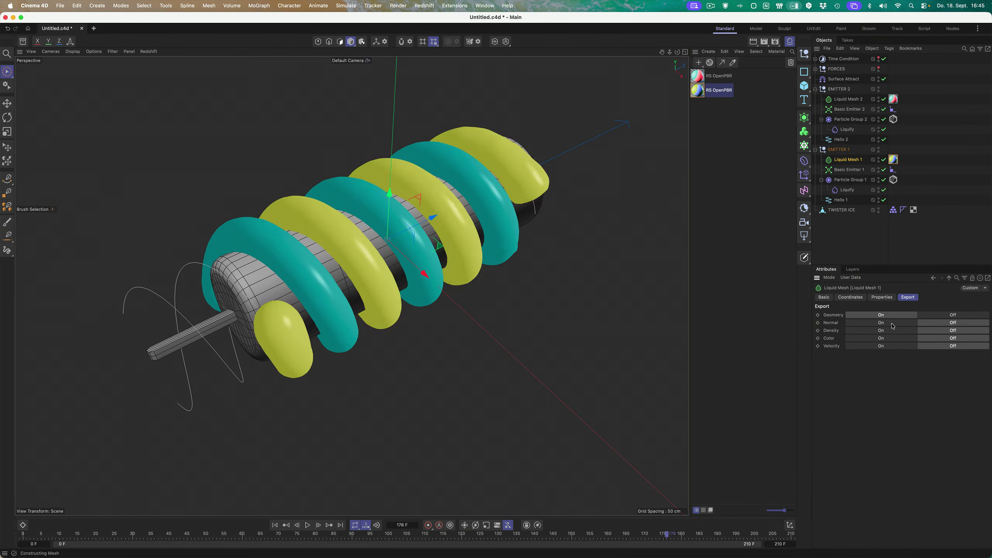
pyautogui.click(881, 323)
pyautogui.click(882, 330)
pyautogui.click(882, 338)
pyautogui.click(895, 346)
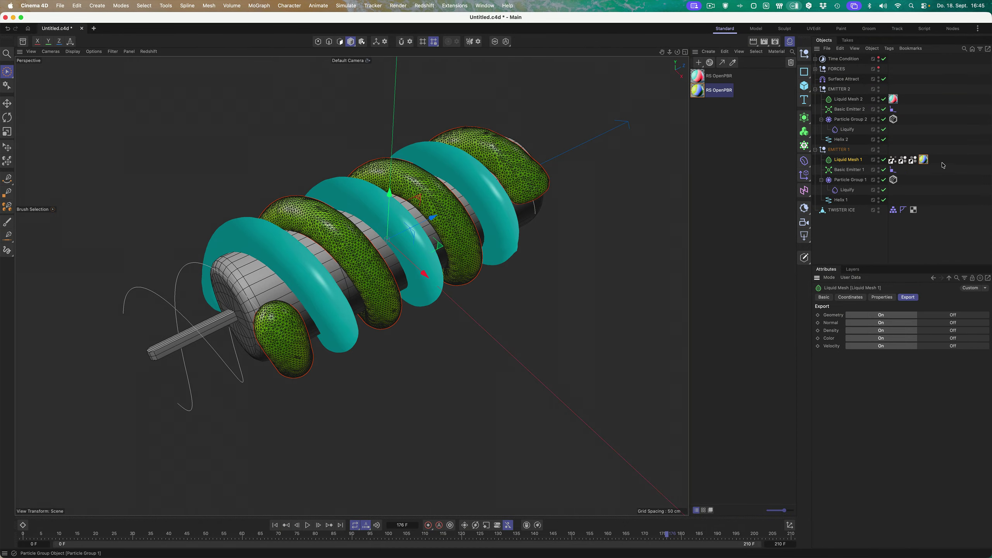
# - Turn on Geometry, Normal, Density, Color and Velocity export for Liquid Mesh 2
pyautogui.click(848, 99)
pyautogui.click(881, 315)
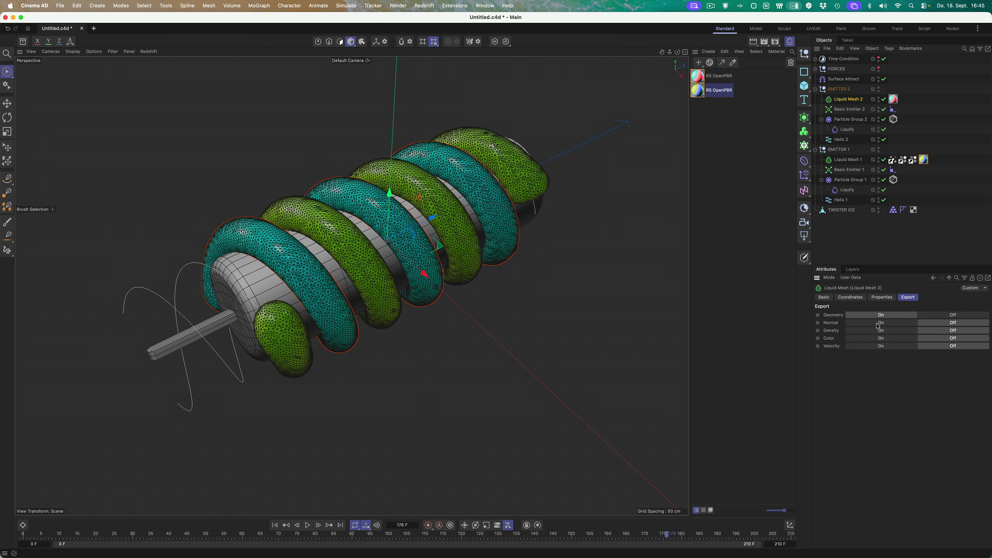
pyautogui.click(881, 322)
pyautogui.click(881, 330)
pyautogui.click(881, 339)
pyautogui.click(881, 346)
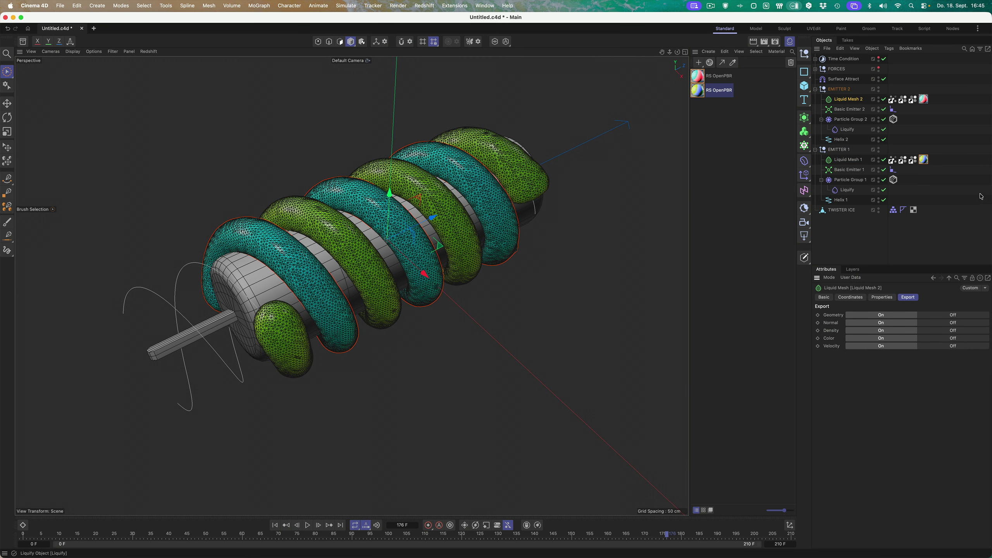
# - Check Particle Group 1's Redshift Object tag, switch the viewport to smooth shading without wireframe lines and hide the Material Manager
pyautogui.click(850, 180)
pyautogui.click(893, 179)
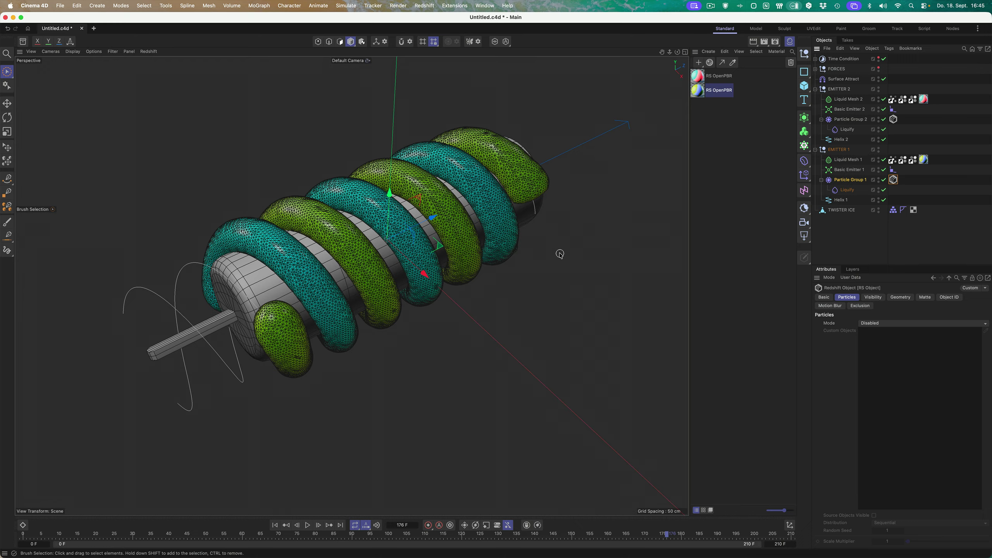
pyautogui.click(74, 51)
pyautogui.click(85, 75)
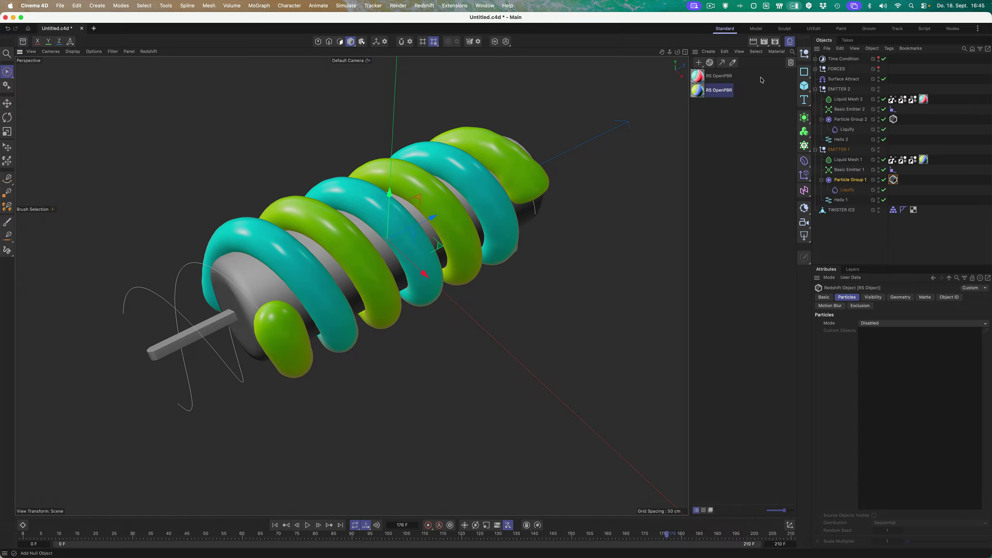
pyautogui.click(790, 42)
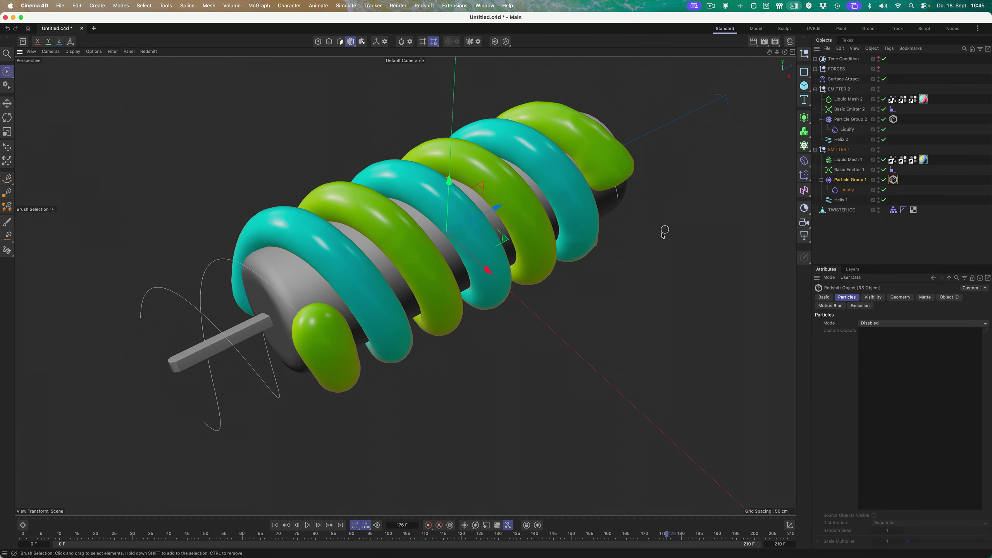